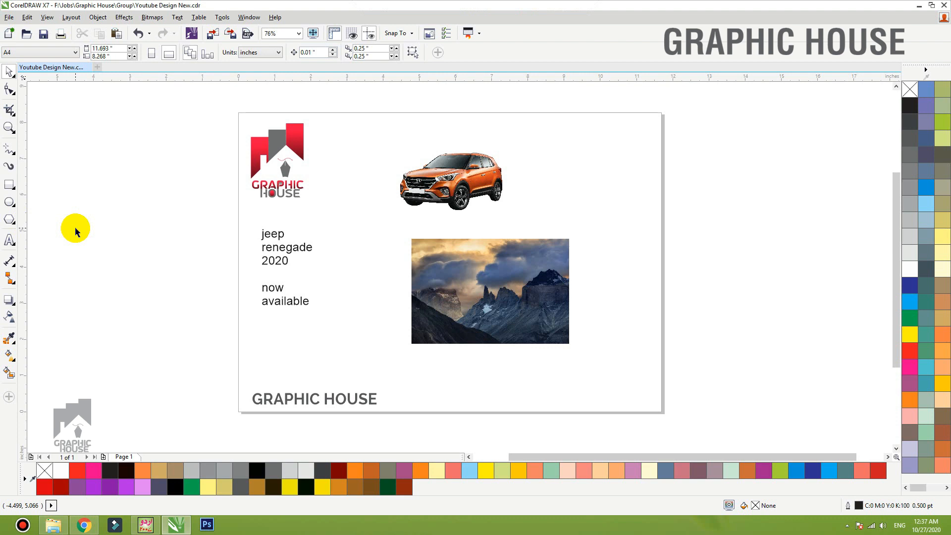
Move the car image and mountain photo toward the page's right edge, then draw a square about 4.2 inches wide in the page's centre.
left_click_drag(424, 170, 615, 295)
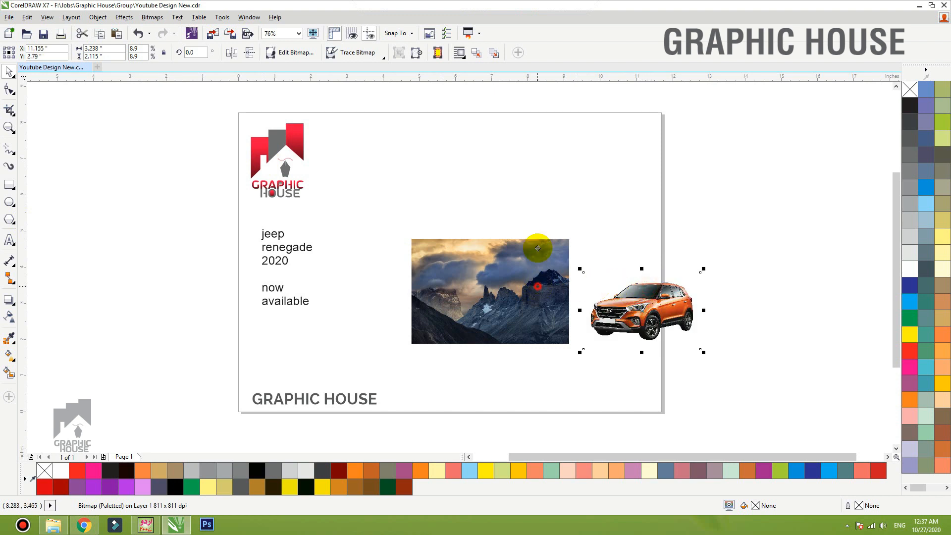
left_click_drag(537, 287, 589, 174)
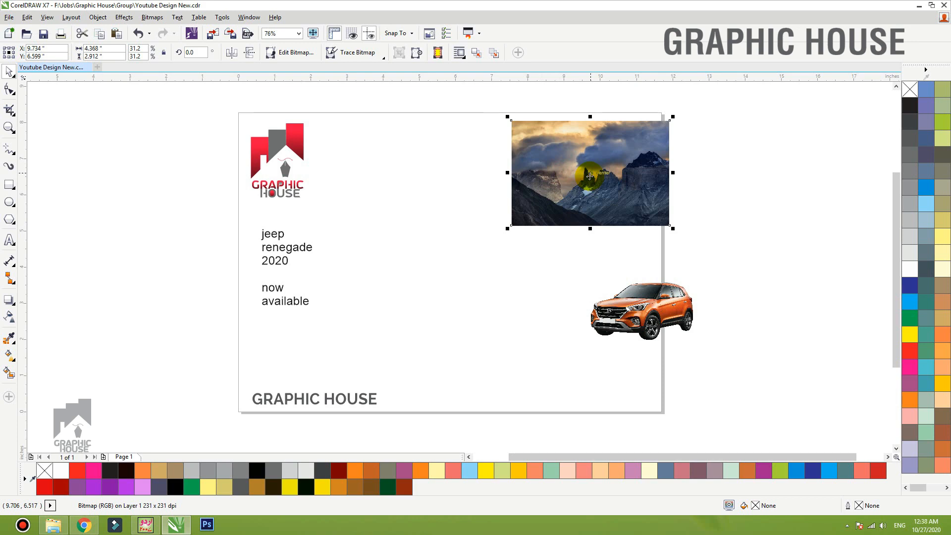
left_click_drag(512, 174, 557, 188)
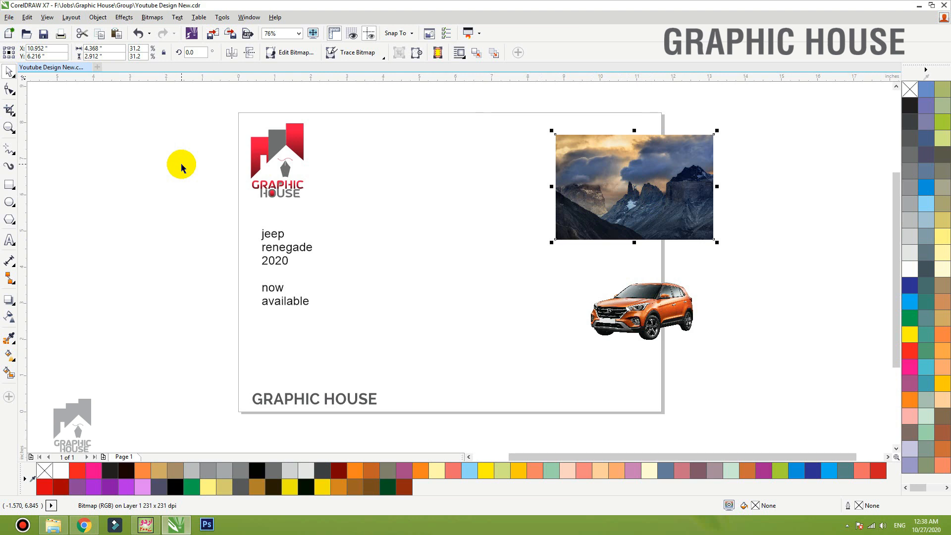
left_click(11, 186)
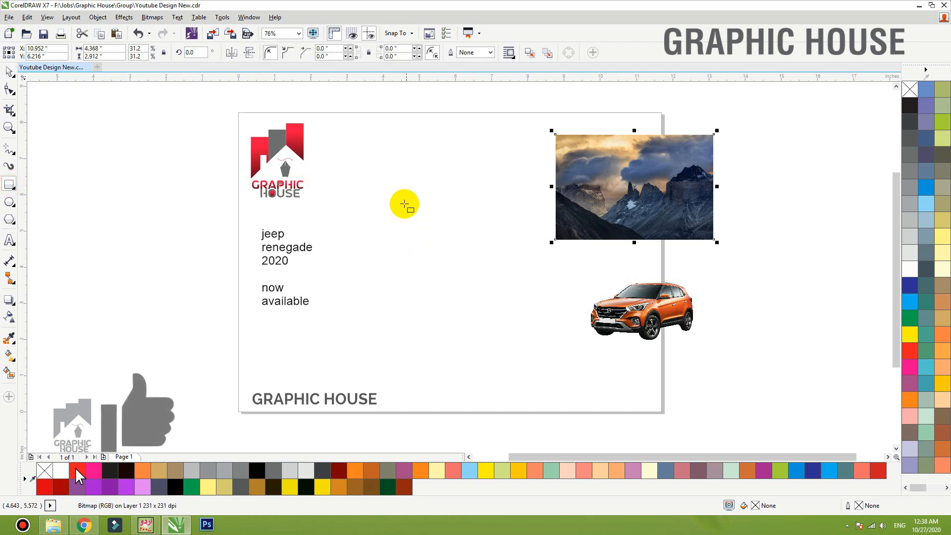
left_click_drag(385, 181, 535, 332)
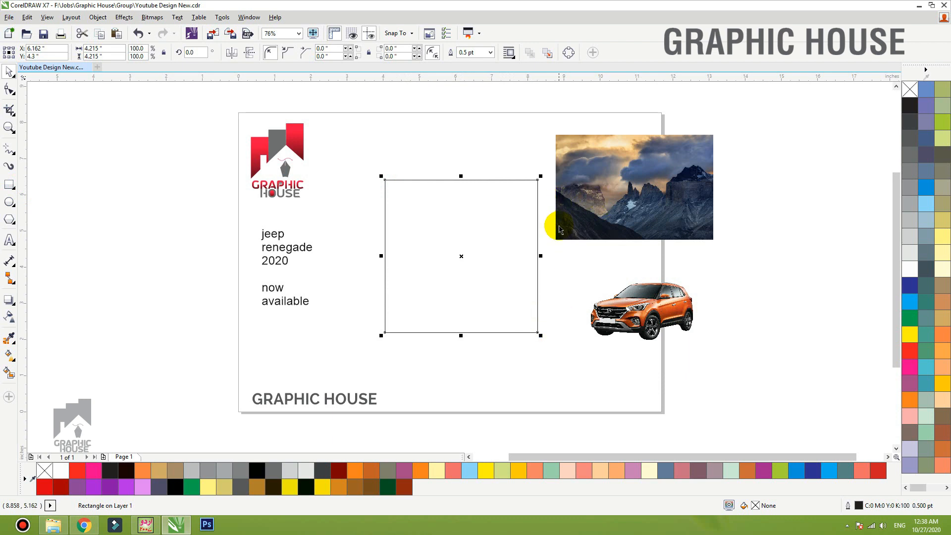
Move the car image slightly up and left beneath the mountain photo, and shift the "jeep renegade 2020 now available" text slightly right and down.
left_click_drag(642, 296, 614, 270)
left_click(714, 233)
left_click_drag(747, 119, 233, 357)
left_click(640, 347)
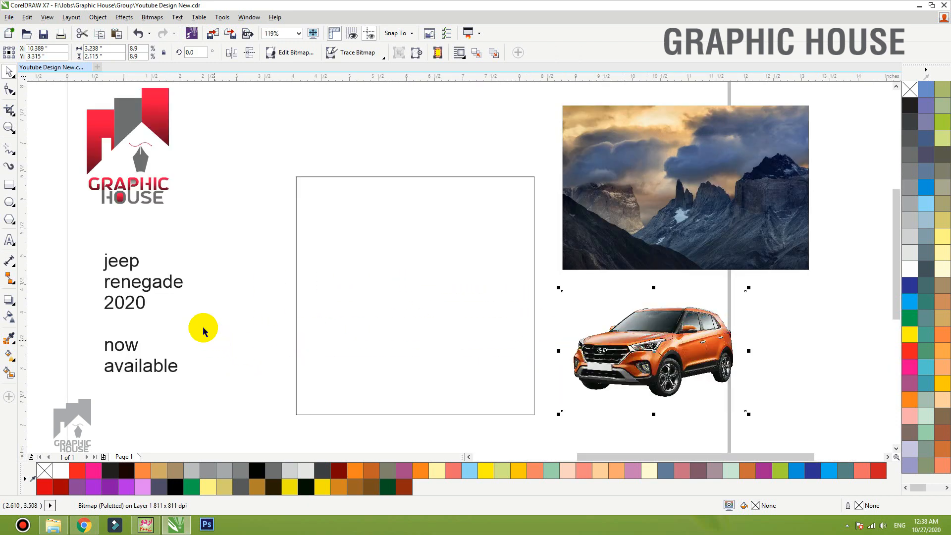
left_click_drag(173, 295, 188, 306)
left_click_drag(667, 359, 432, 327)
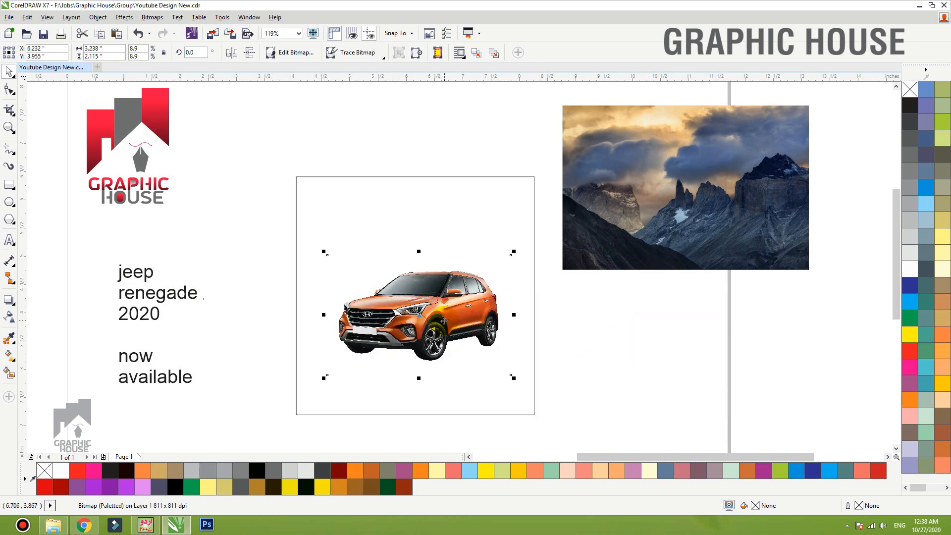
left_click(381, 236)
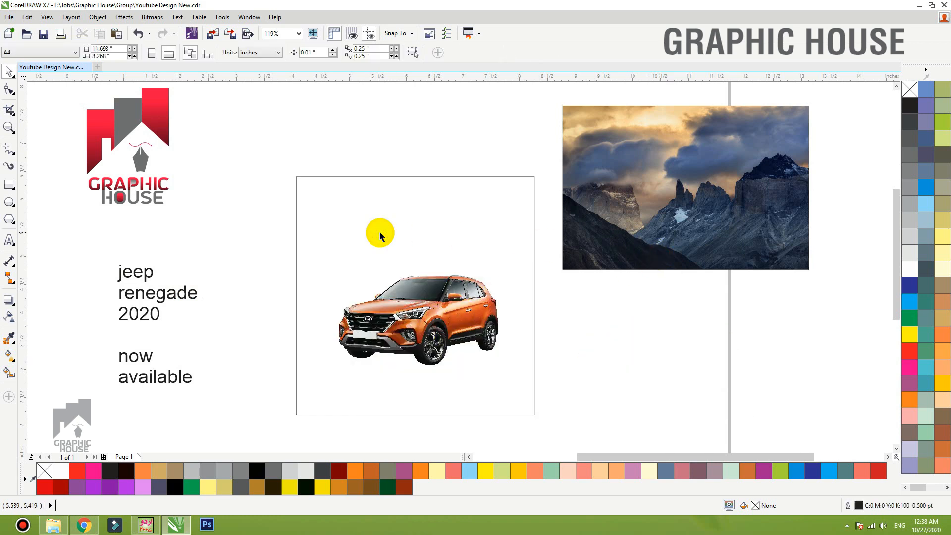
left_click(449, 322)
key("ctrl+z")
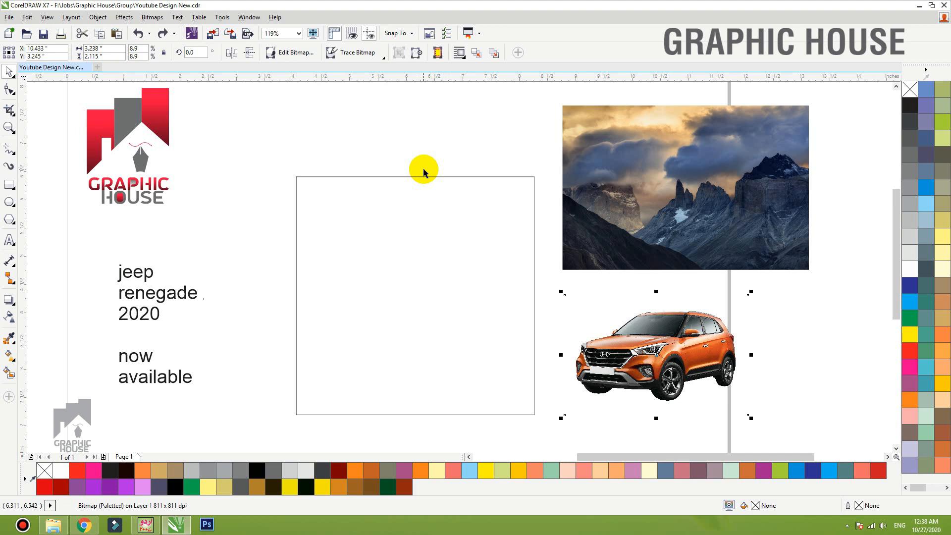
Sample a dark red-brown (#792617) from the car's body with the Color Eyedropper and fill the square with it.
left_click(9, 340)
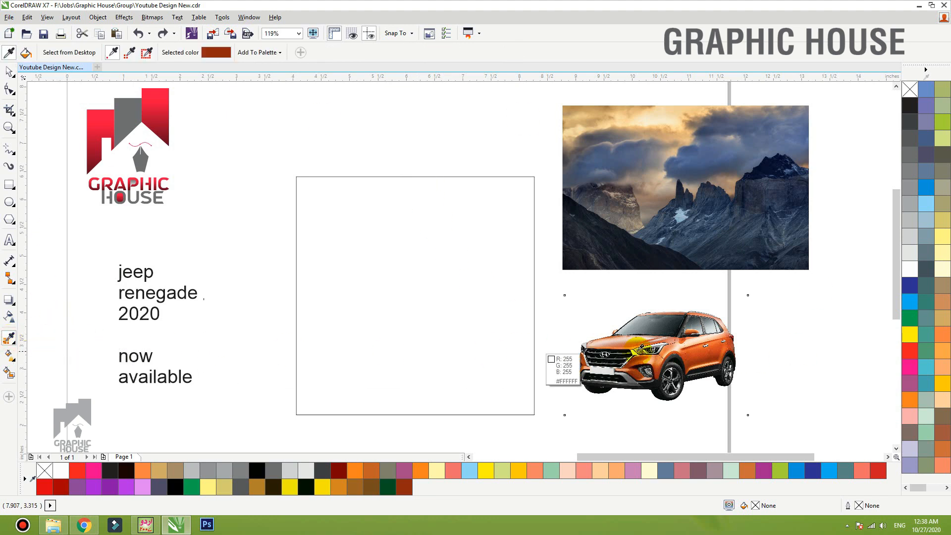
left_click(438, 353)
key("space")
left_click_drag(440, 325, 437, 327)
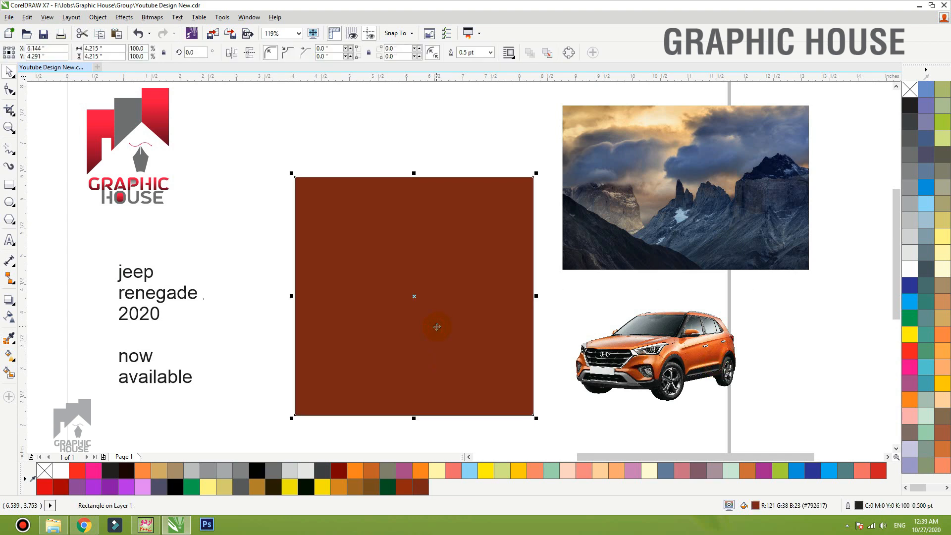
Darken the square's fill to #47160D and add that colour to the palette.
double_click(759, 506)
left_click_drag(594, 117, 588, 128)
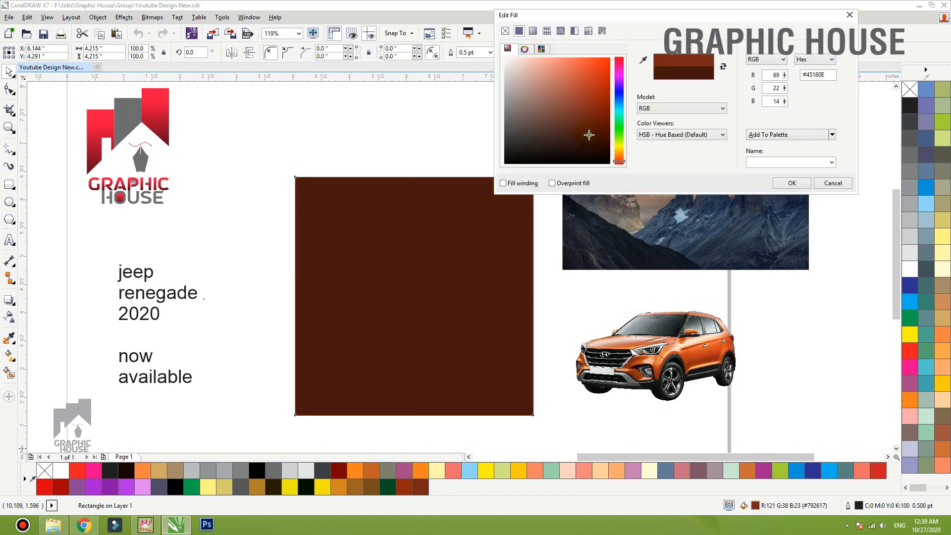
left_click(760, 134)
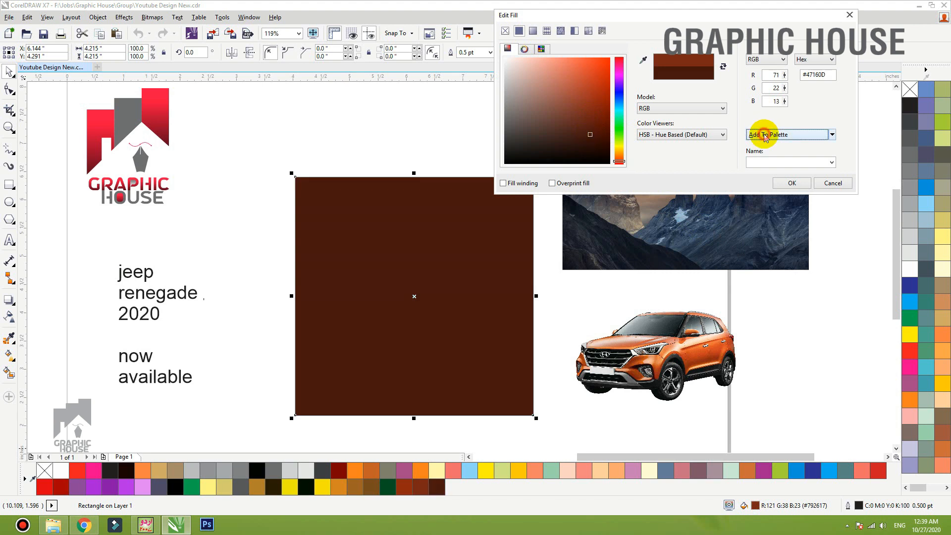
left_click(793, 182)
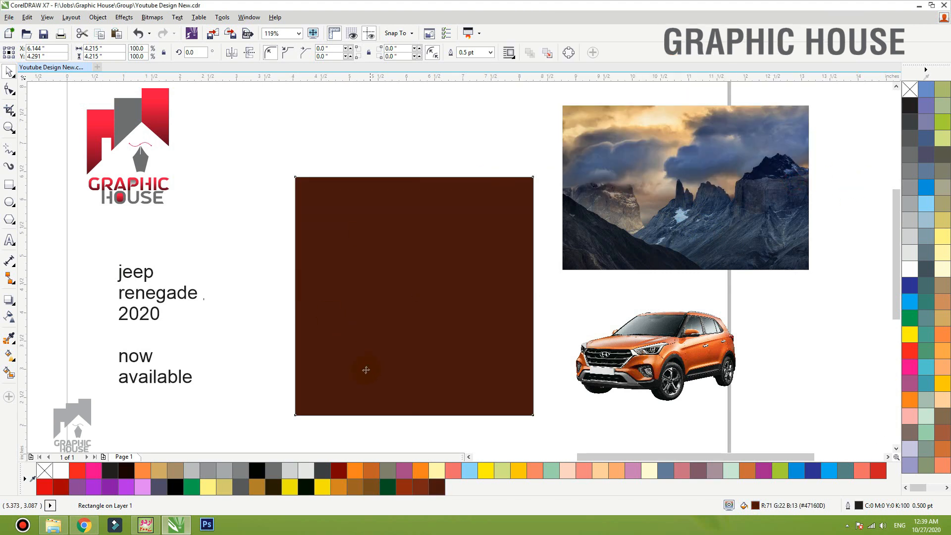
Apply an elliptical fountain fill to the square, light in the middle and dark brown outside, with its centre near the square's middle.
key("g")
left_click_drag(402, 414, 411, 229)
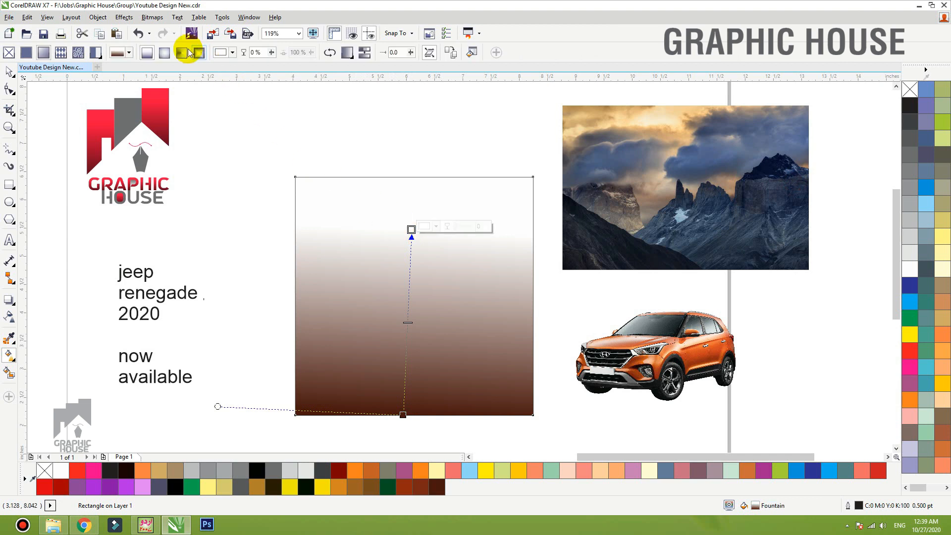
left_click(182, 53)
left_click(164, 52)
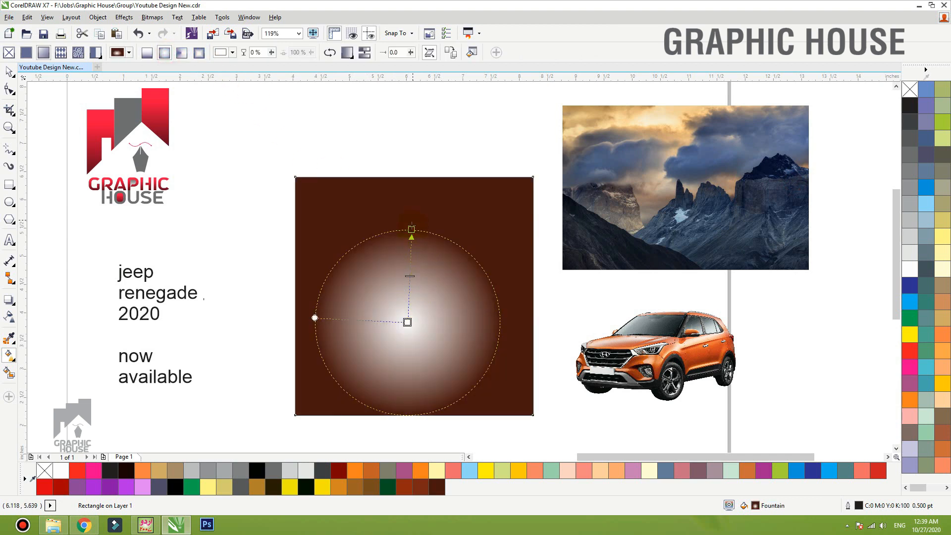
left_click_drag(411, 229, 414, 211)
left_click_drag(408, 322, 426, 298)
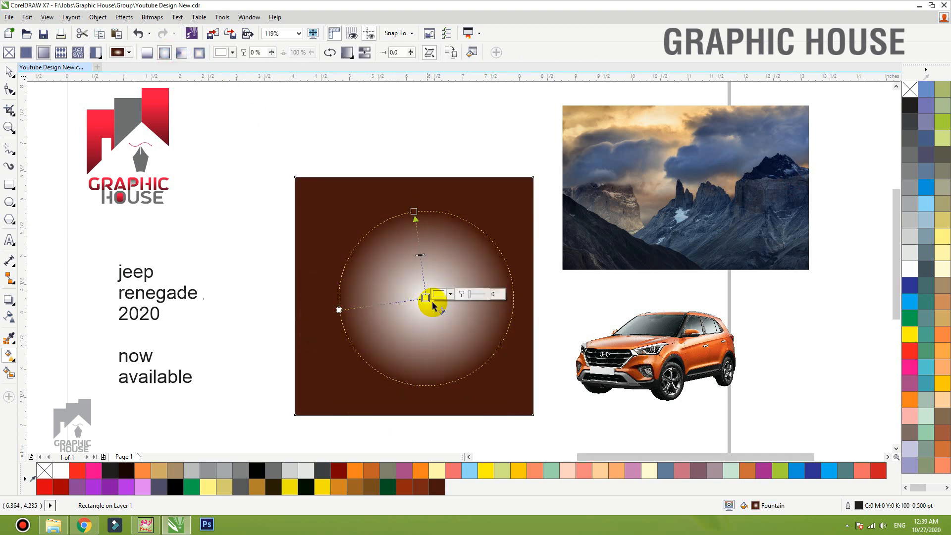
Set the fountain fill's centre colour to #962911 sampled from the car, and enlarge the gradient circle slightly.
left_click(451, 294)
left_click(471, 315)
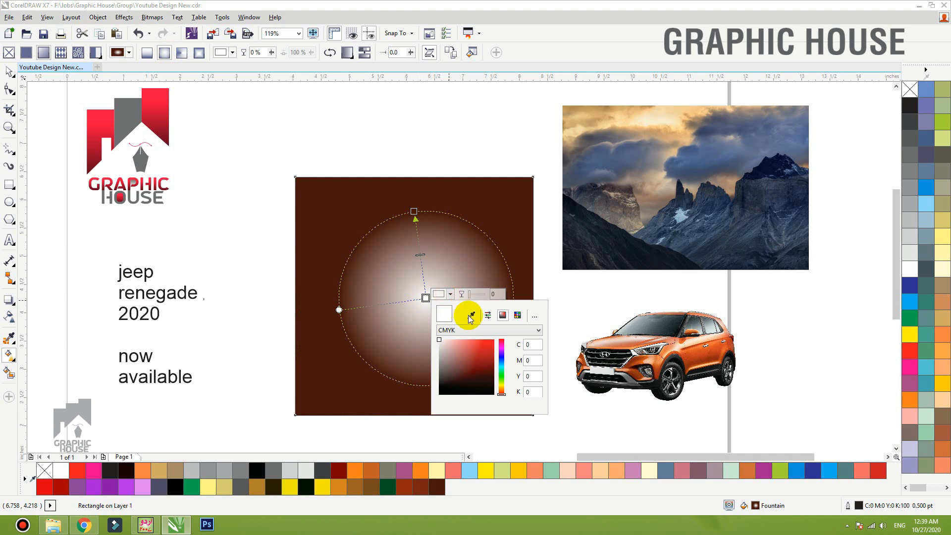
left_click(718, 356)
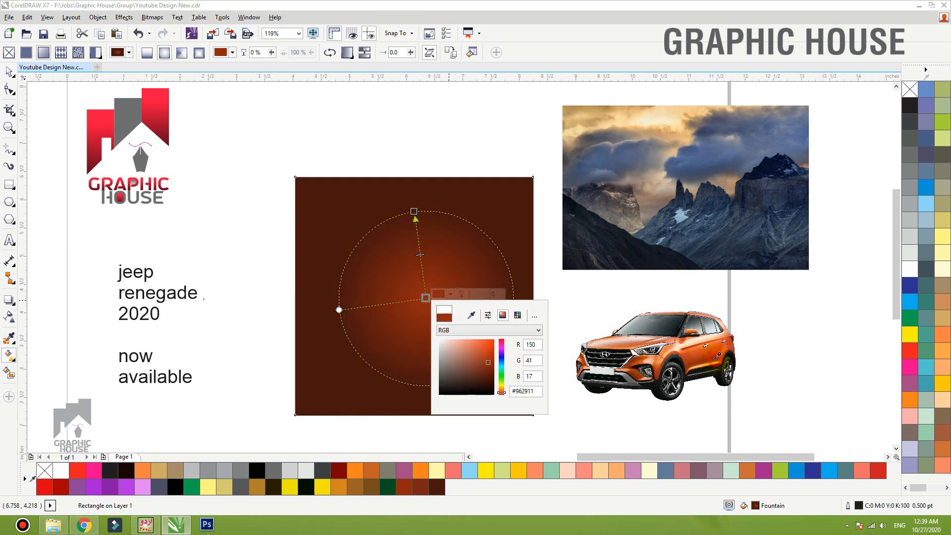
left_click(415, 209)
left_click_drag(415, 210, 409, 205)
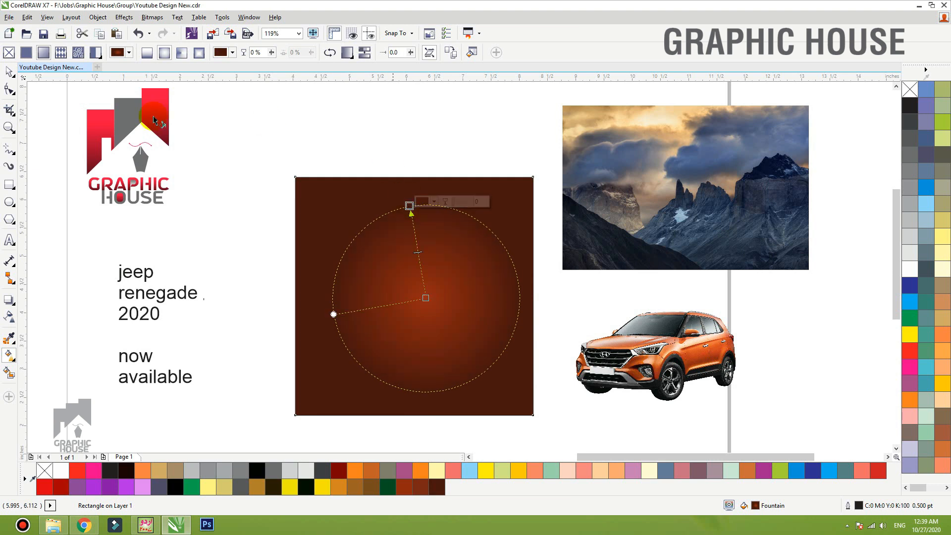
Remove the outline from the gradient-filled square.
left_click(9, 71)
left_click(397, 194)
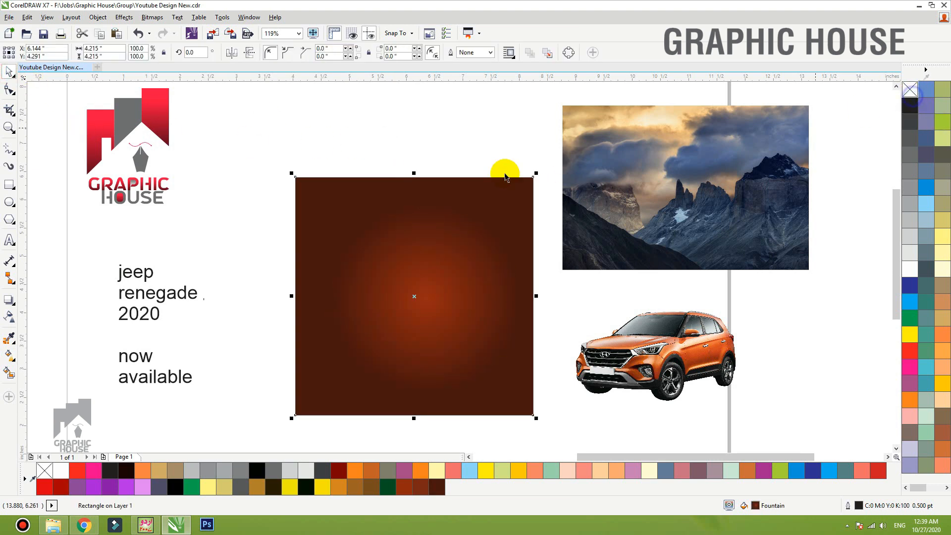
Place the car image over the lower half of the gradient square and bring it to the front.
left_click_drag(644, 342, 421, 352)
key("shift+Page_Up")
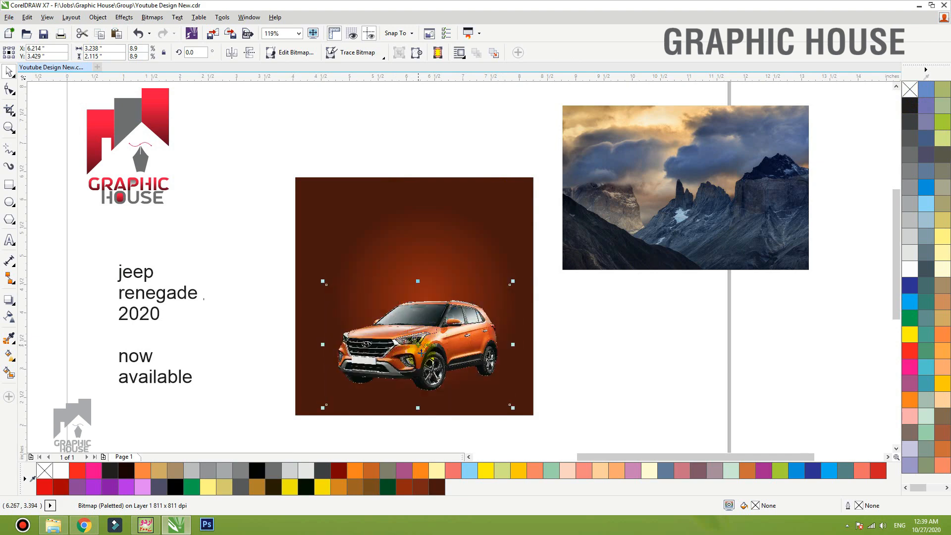
scroll(420, 352, "up", 4)
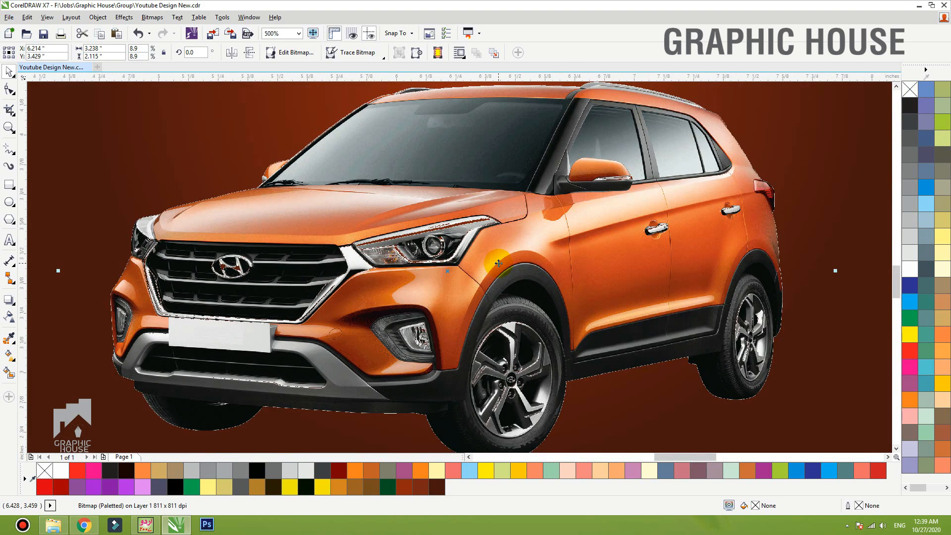
scroll(499, 263, "down", 4)
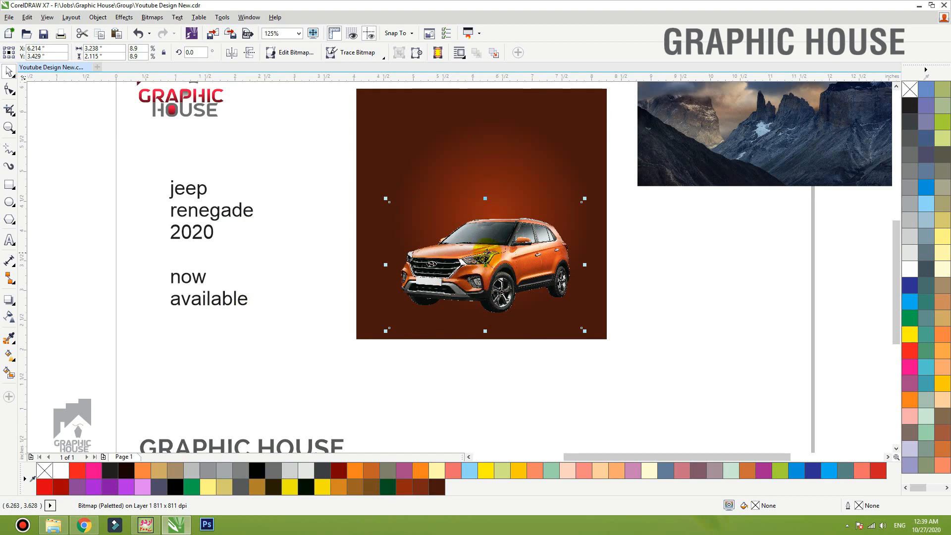
Shift the mountain photo slightly down and move the car off the gradient square to beneath the photo.
left_click(715, 168)
left_click_drag(508, 247, 684, 268)
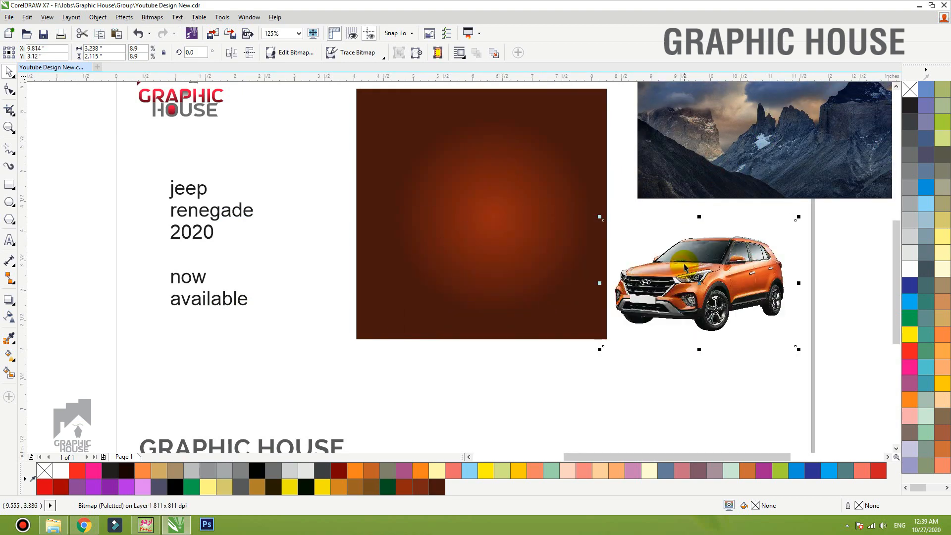
key("F4")
key("F2")
left_click_drag(792, 142, 280, 344)
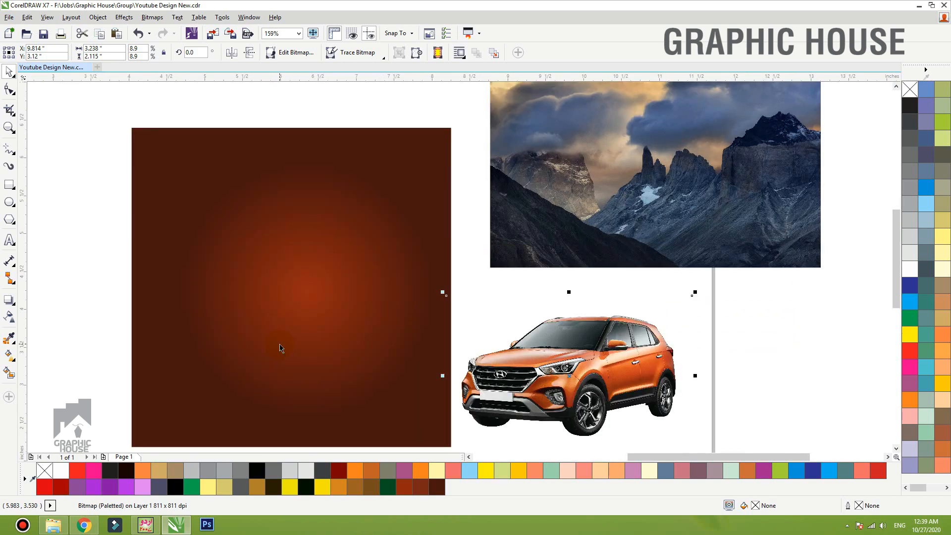
Draw a portrait rectangle about 2.37 by 3.24 inches inside the gradient square and fill it with white.
left_click(9, 184)
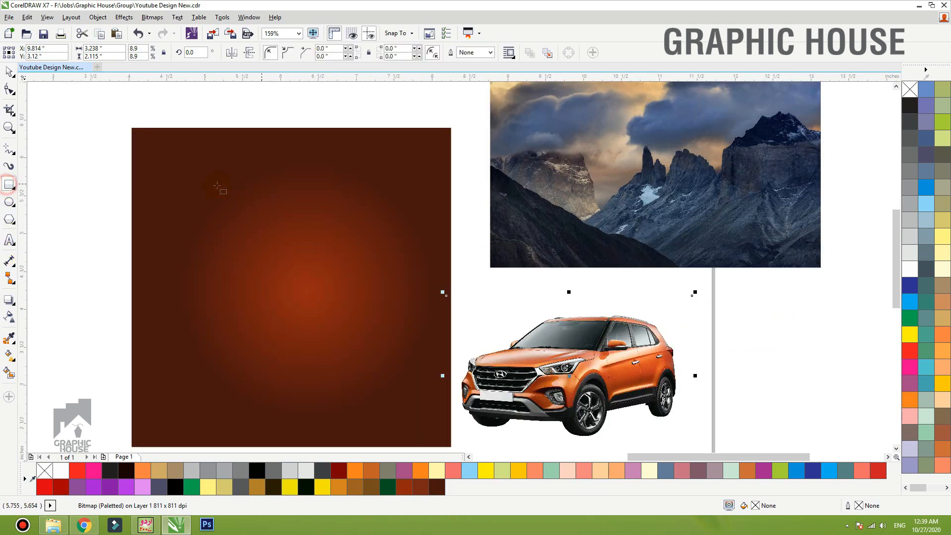
mouse_move(201, 174)
left_mouse_down()
mouse_move(357, 400)
mouse_move(385, 408)
mouse_move(382, 423)
left_mouse_up()
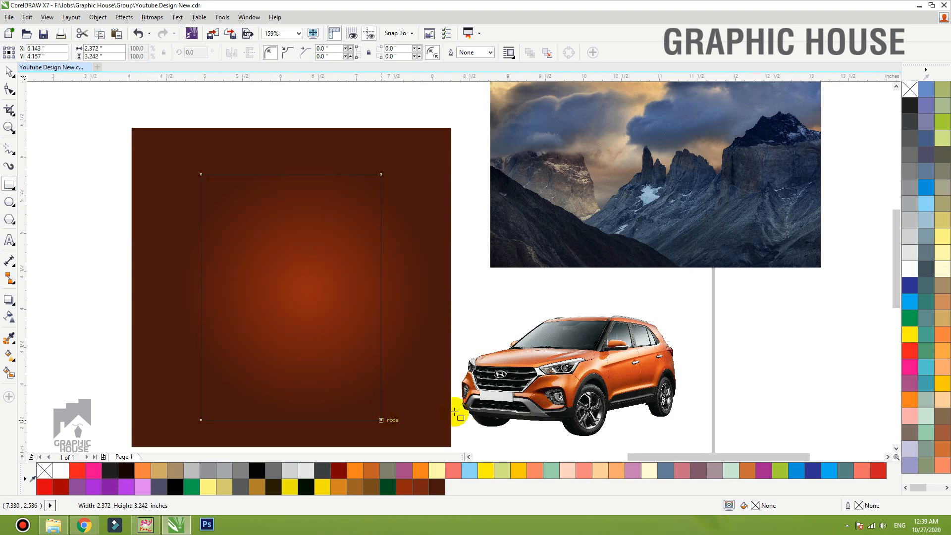
left_click(910, 269)
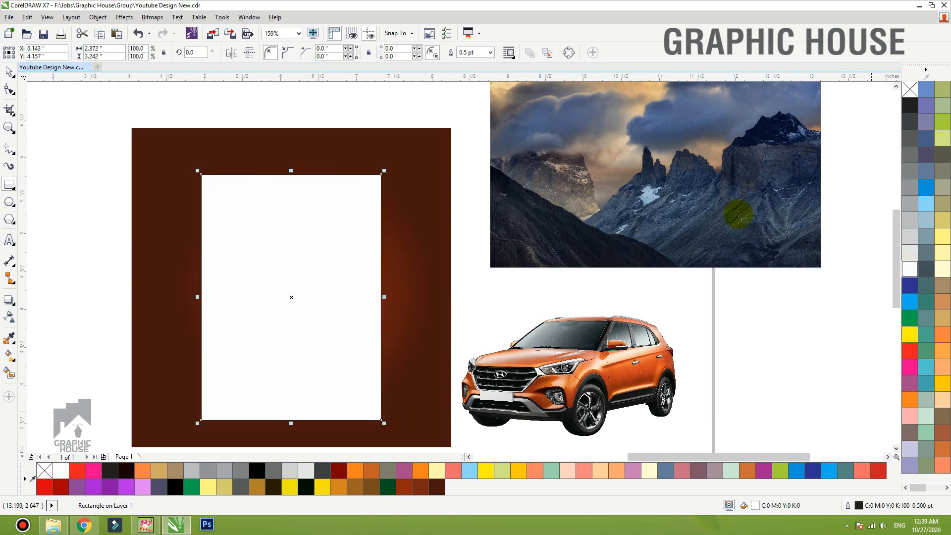
Shift the white rectangle slightly right and down inside the gradient square, to about X 6.24 and Y 4.10 inches.
key("space")
left_click(257, 147)
key("shift+F2")
left_click(194, 166)
left_click(478, 169)
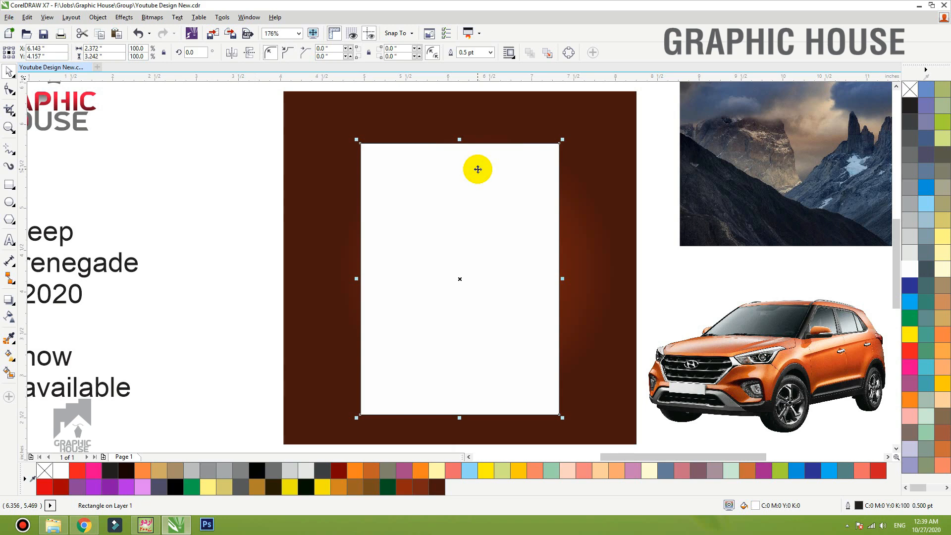
left_click_drag(459, 194, 467, 198)
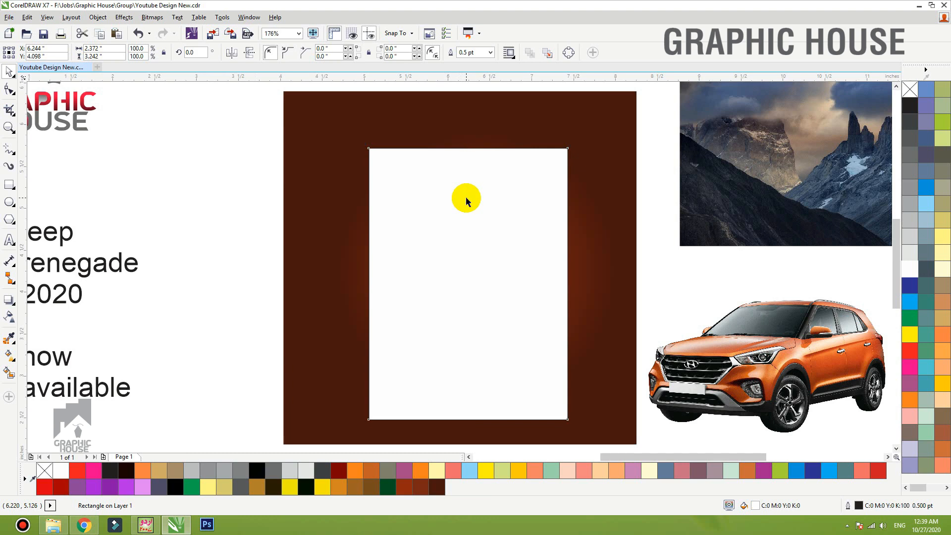
Convert the white rectangle to curves and move its left corners and lower-right corner inward, giving a slanted bottom edge about 2.09 by 3.15 inches overall.
key("ctrl+q")
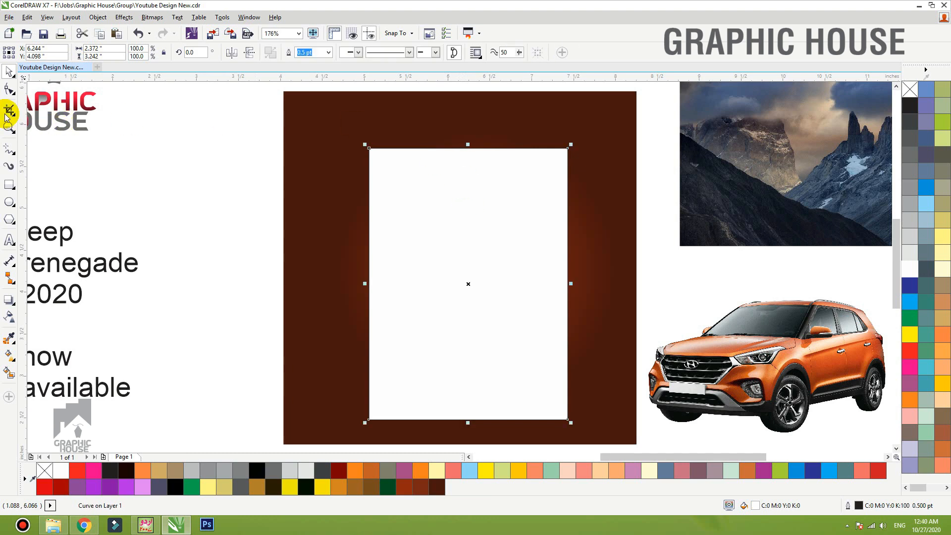
left_click(9, 91)
left_click(371, 418)
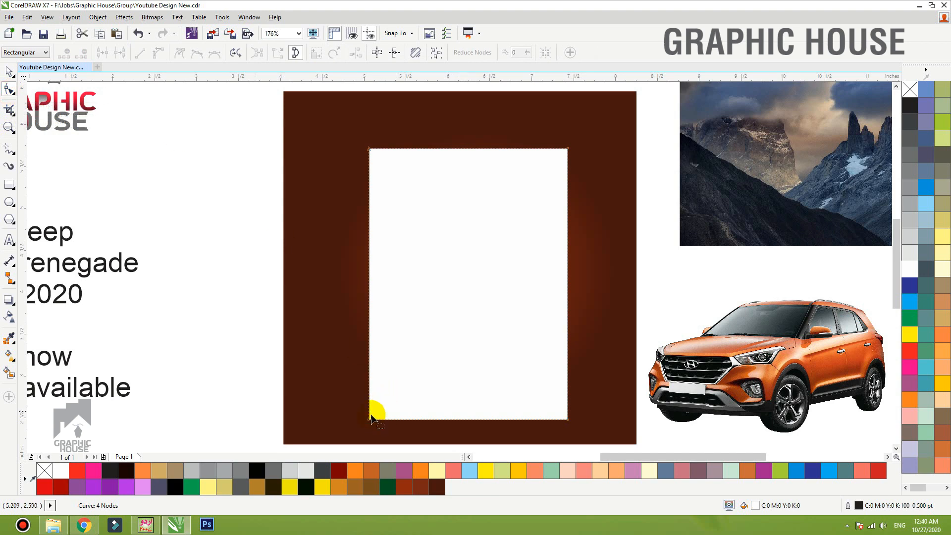
left_click_drag(370, 420, 392, 394)
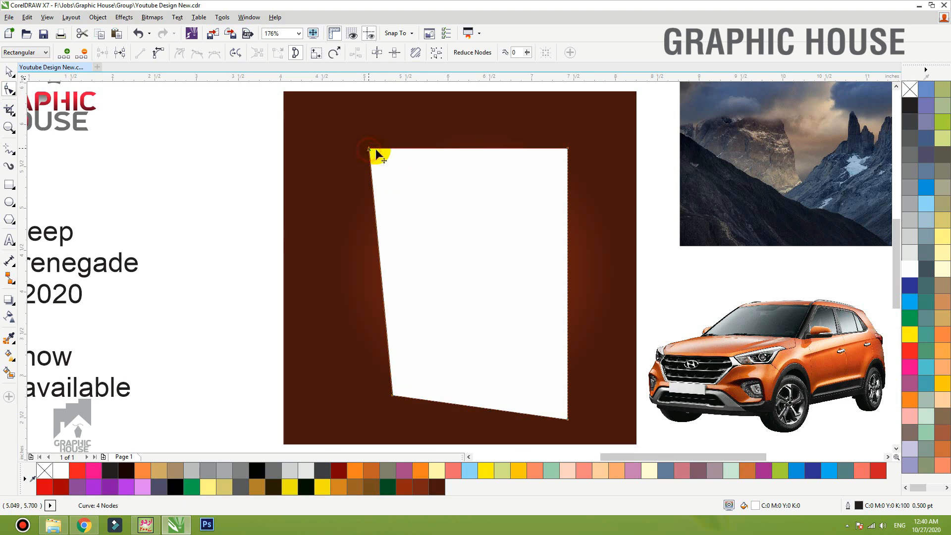
left_click_drag(375, 150, 391, 149)
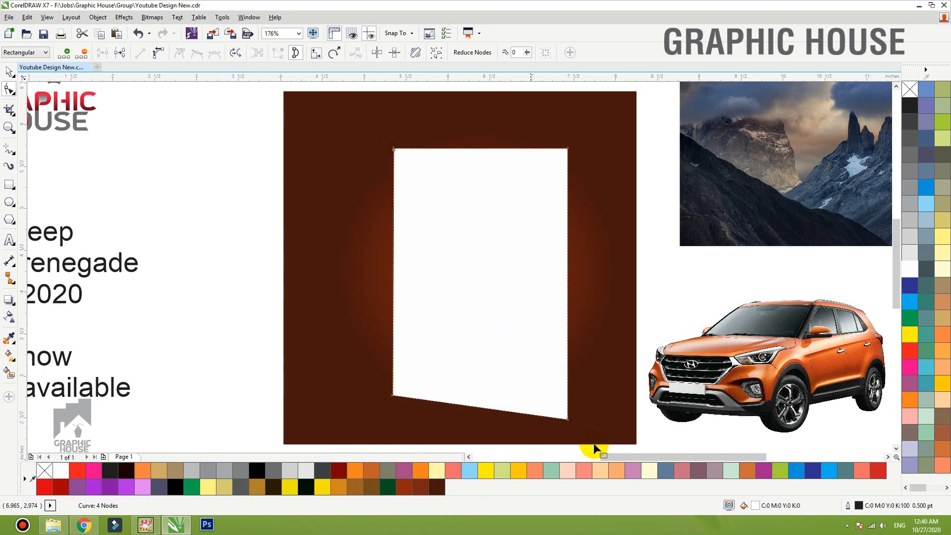
left_click(568, 419)
left_click_drag(569, 421, 569, 412)
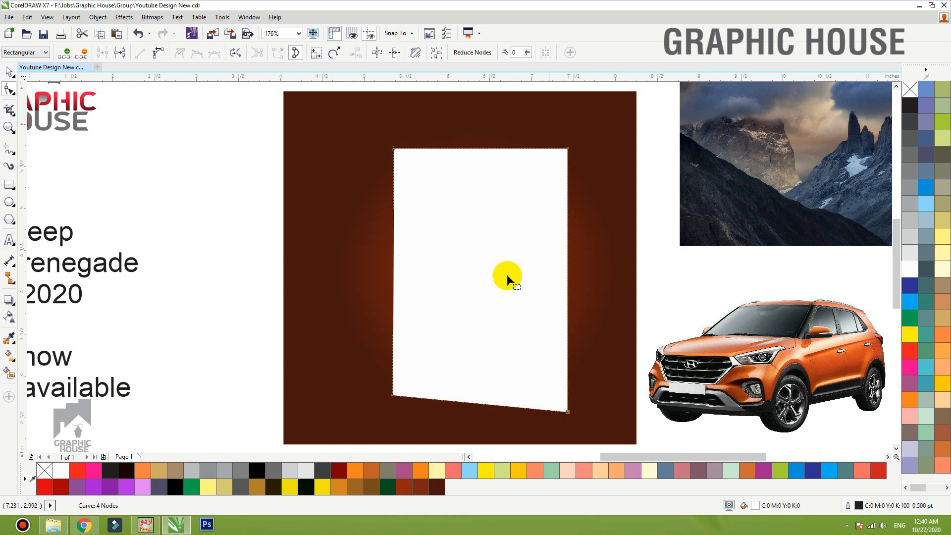
key("space")
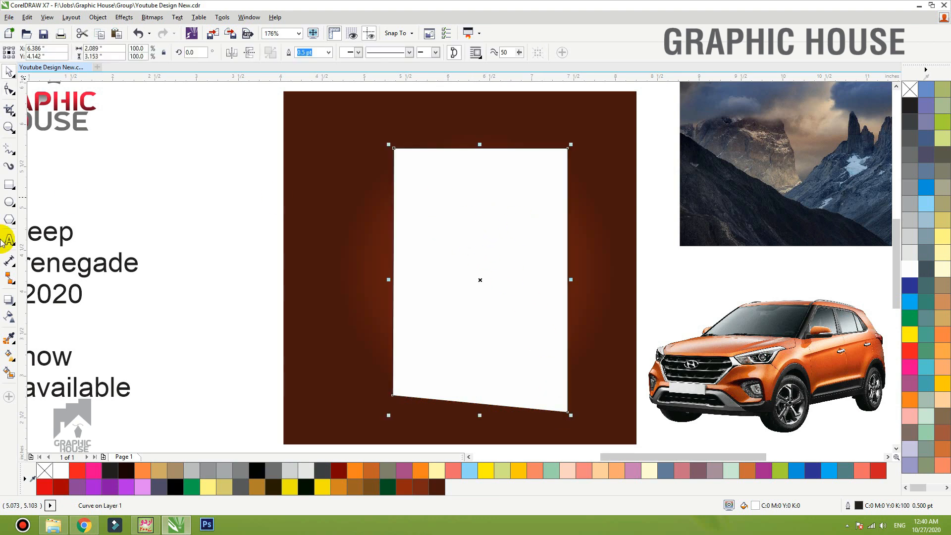
PowerClip the mountain photo inside the white panel and enlarge it to fill the frame.
left_click(14, 303)
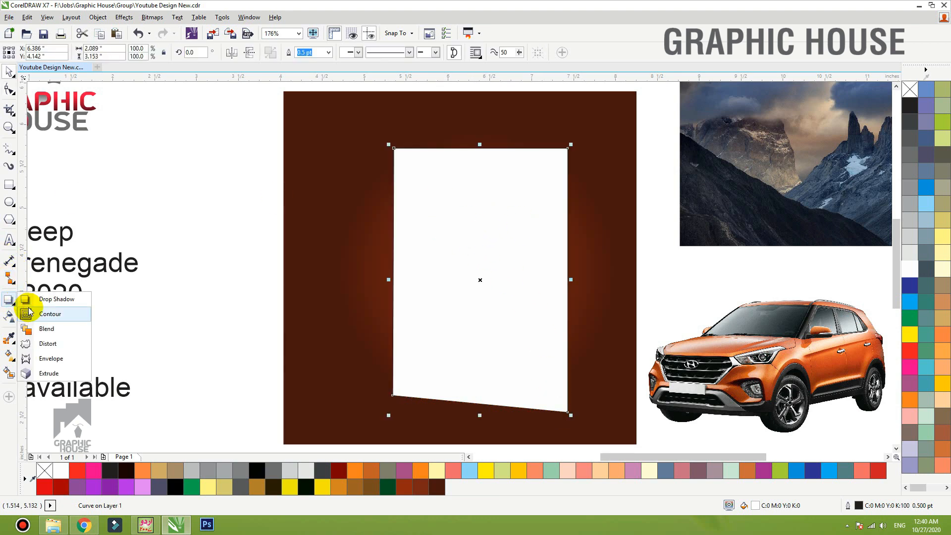
left_click(12, 92)
left_click(8, 72)
left_click(728, 116)
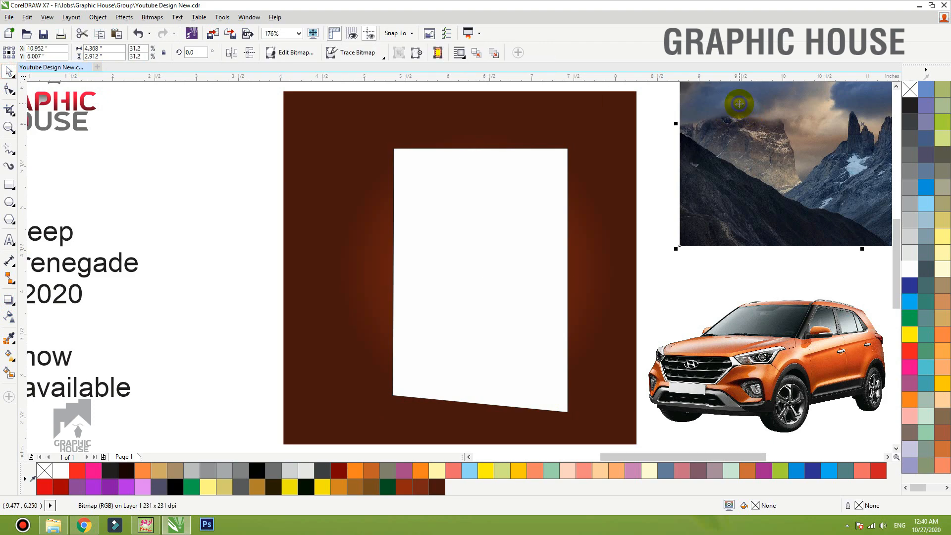
right_click(738, 99)
left_click(758, 112)
left_click(505, 155)
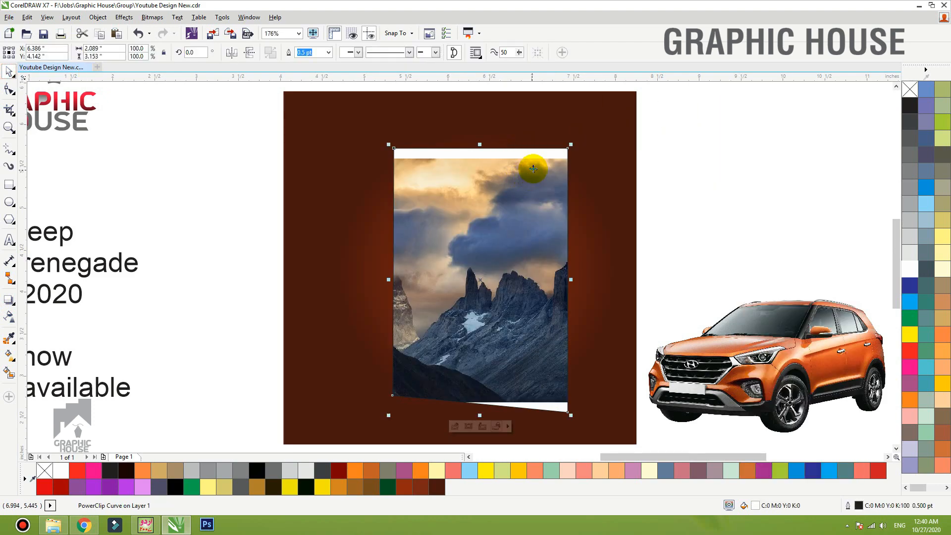
right_click(534, 169)
mouse_move(645, 181)
left_click(720, 208)
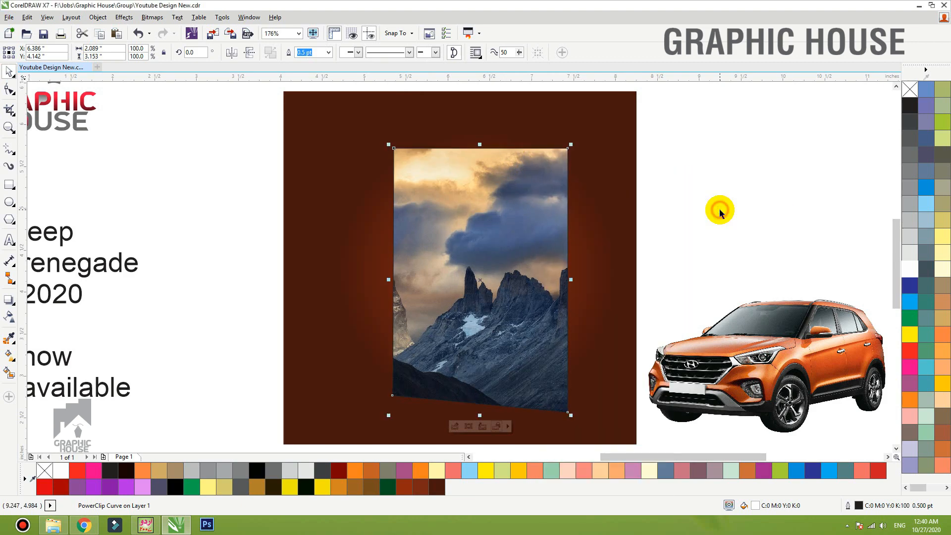
Within the panel's PowerClip, narrow the photo to about 3.62 inches, shift it up and add a vertically mirrored copy directly below it.
double_click(489, 187)
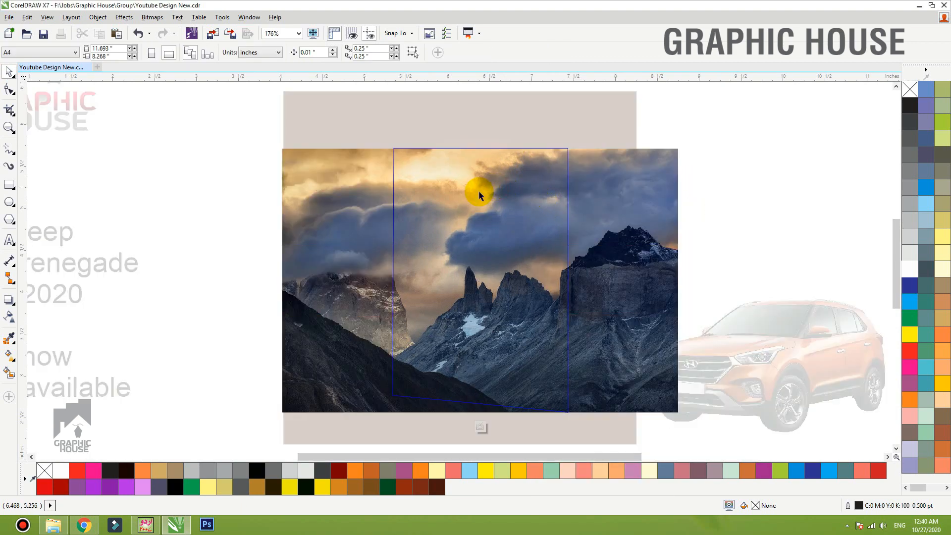
left_click(579, 193)
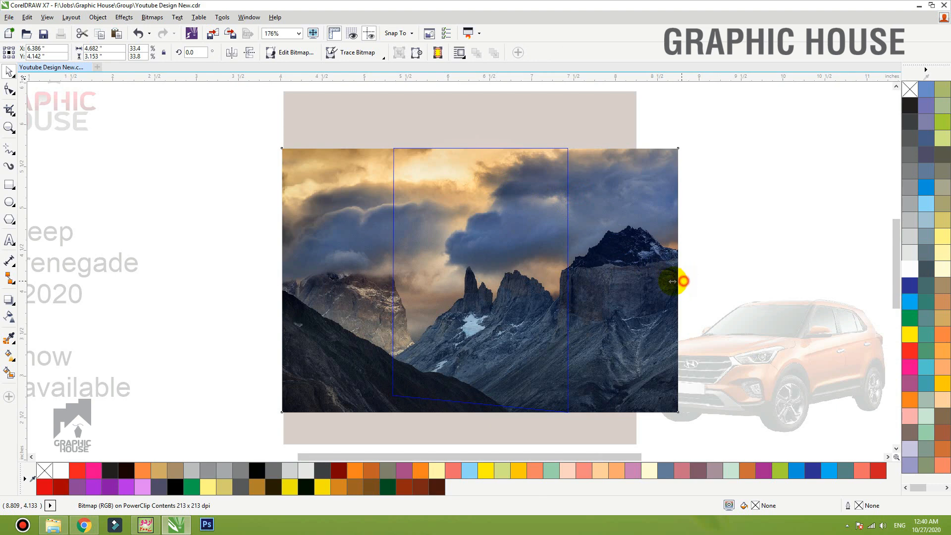
left_click_drag(677, 279, 611, 236)
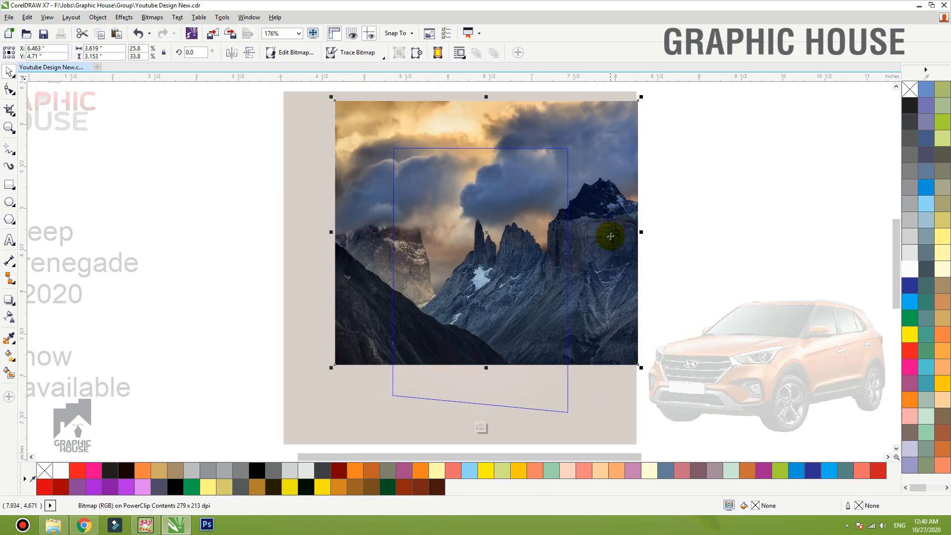
left_click_drag(484, 96, 501, 385)
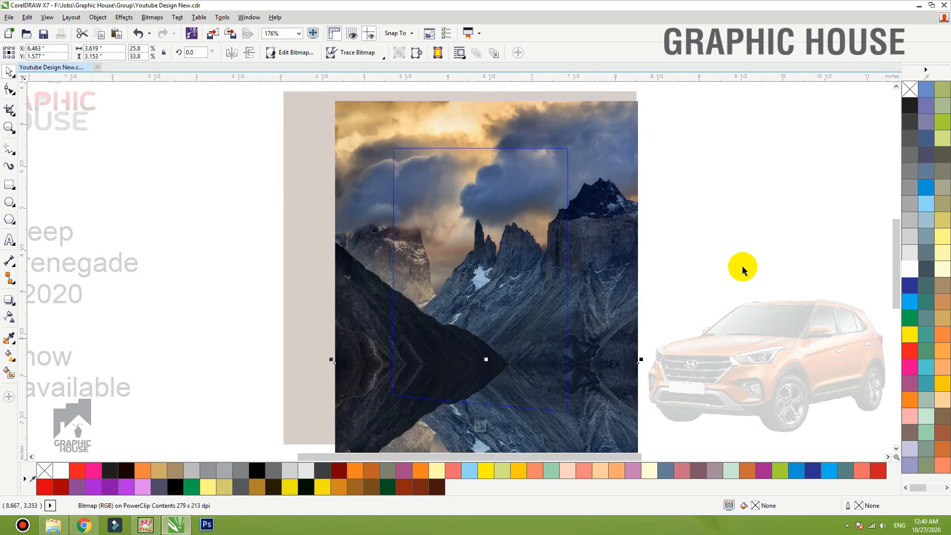
left_click(783, 222, "ctrl")
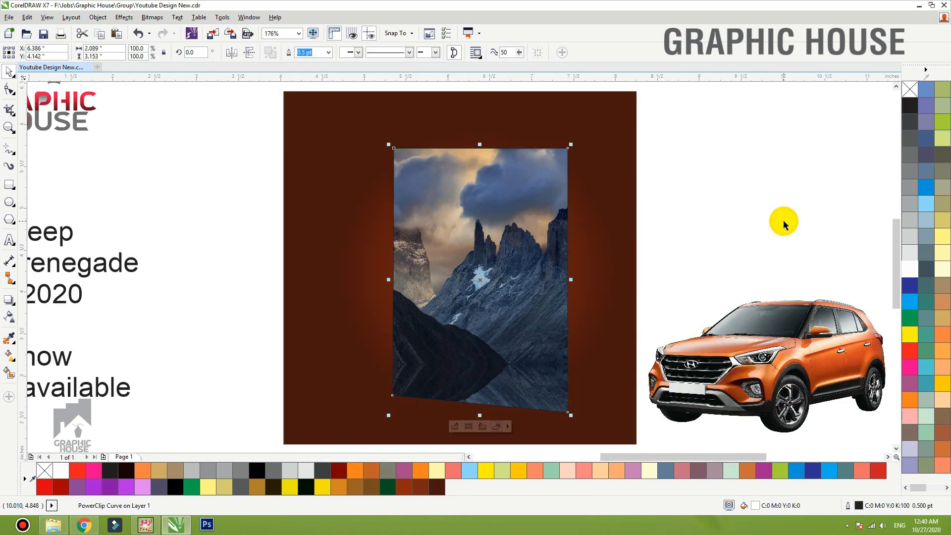
Set the photo panel's outline width to 5 pt.
key("F12")
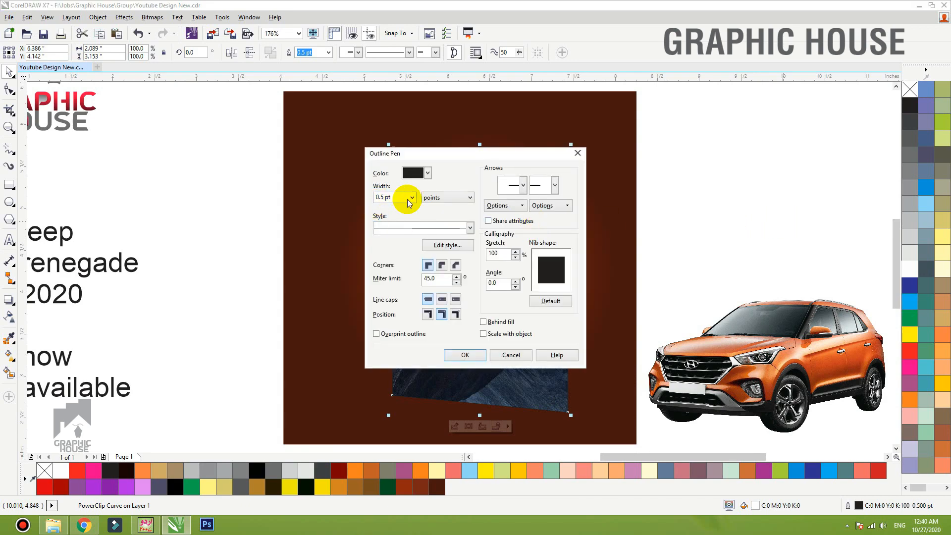
left_click(403, 198)
type("5")
key("Return")
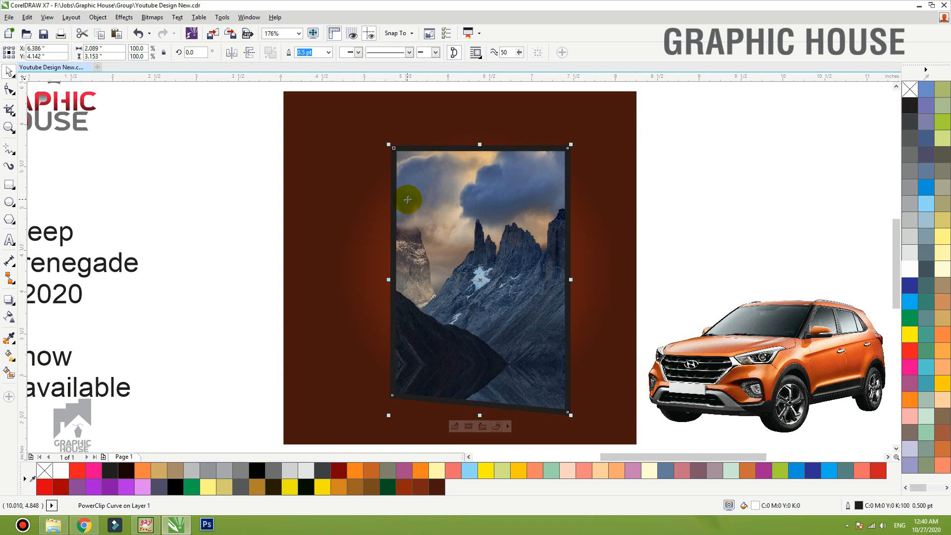
type("5")
key("Return")
Sample a light orange from the car body and apply it to the photo panel's outline.
left_click(10, 338)
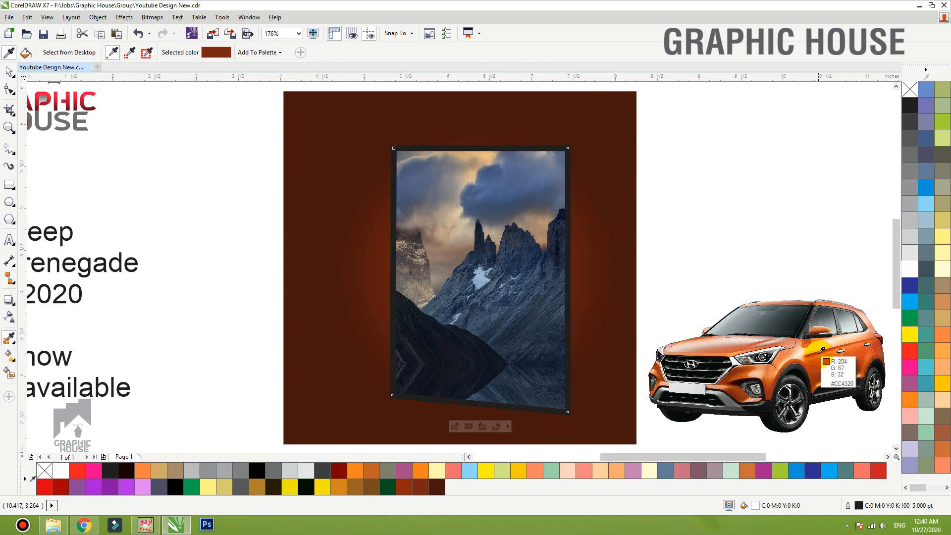
left_click(849, 341)
left_click(570, 275)
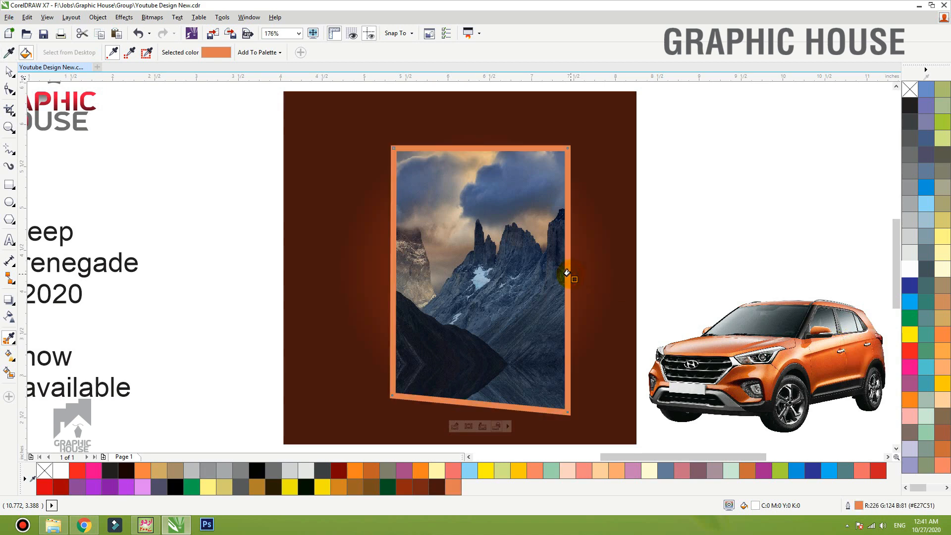
Lower the photo panel's bottom-left corner node slightly to reduce the slant of its bottom edge.
key("space")
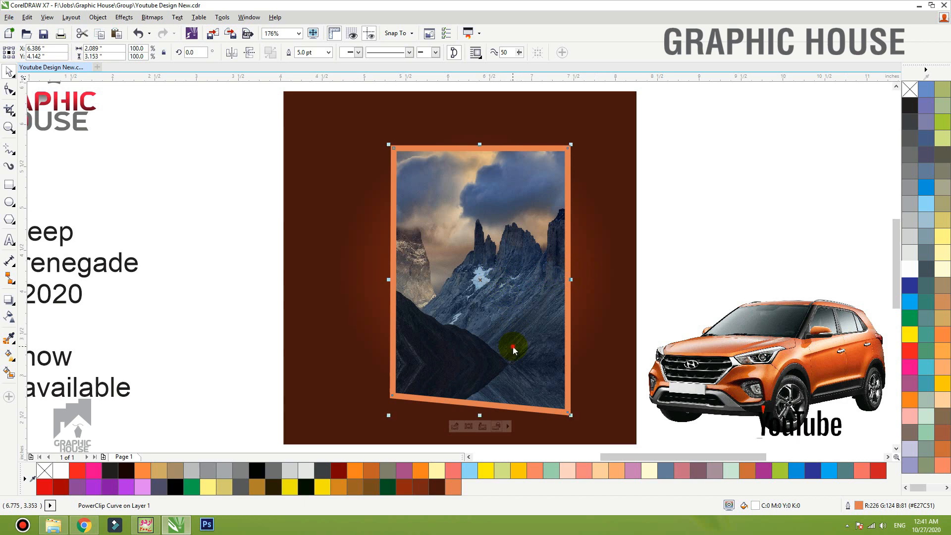
key("F10")
left_click_drag(392, 395, 392, 404)
key("space")
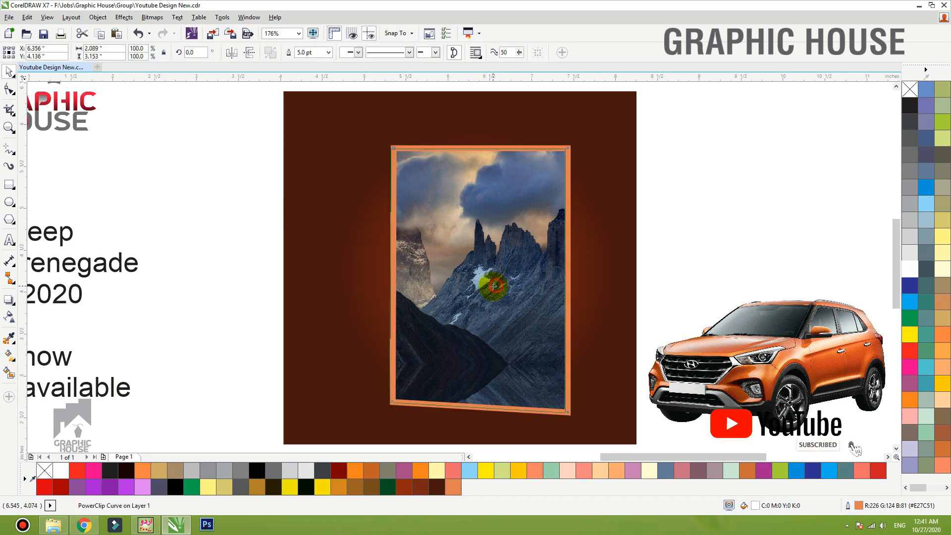
Center the photo panel horizontally and vertically on the gradient square.
scroll(590, 232, "down", 3)
left_click(603, 214, "shift")
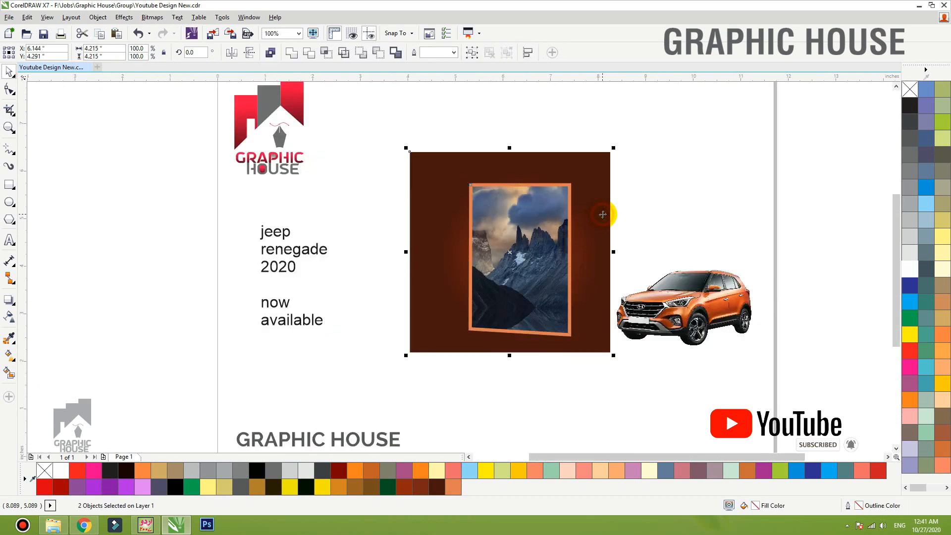
key("c")
key("e")
left_click(698, 193)
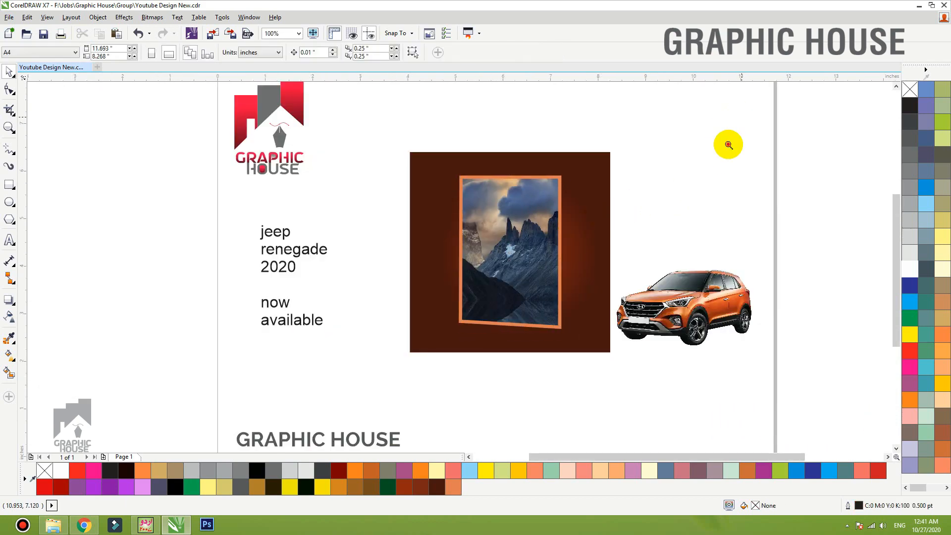
Scale the photo panel down around its center to about 1.79 by 2.70 inches.
key("F2")
left_click_drag(742, 123, 342, 395)
left_click(465, 243)
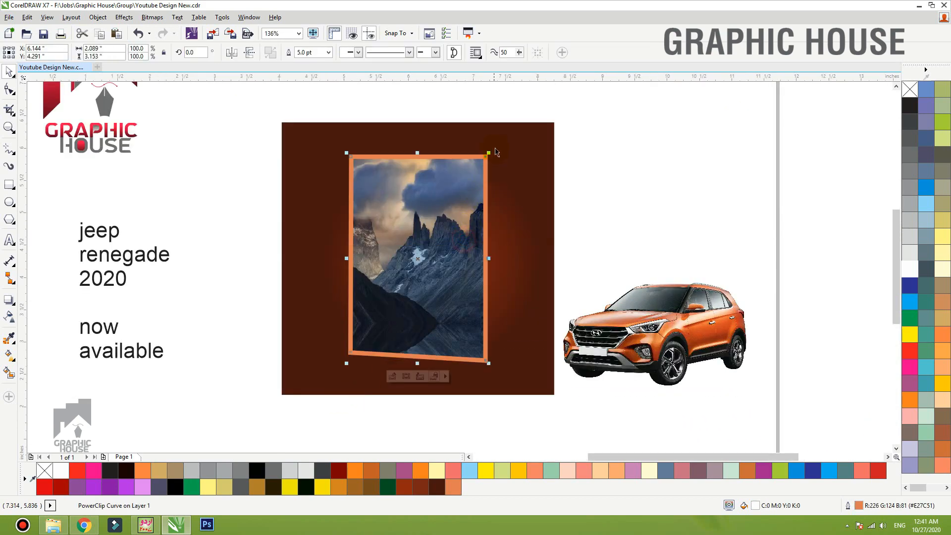
left_click_drag(488, 155, 478, 159)
left_click(641, 181)
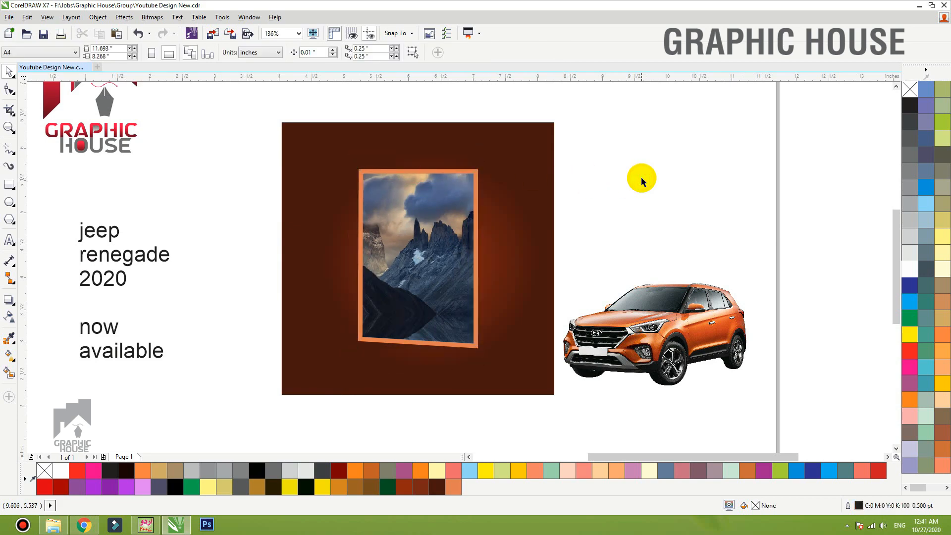
Change the photo panel's outline color to orange C0 M60 Y100 K0.
left_click(456, 301)
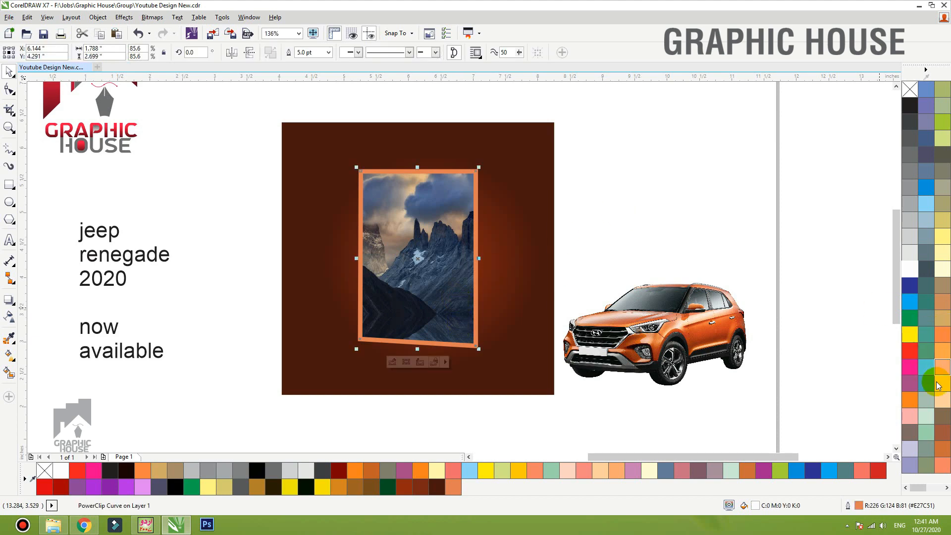
right_click(909, 399)
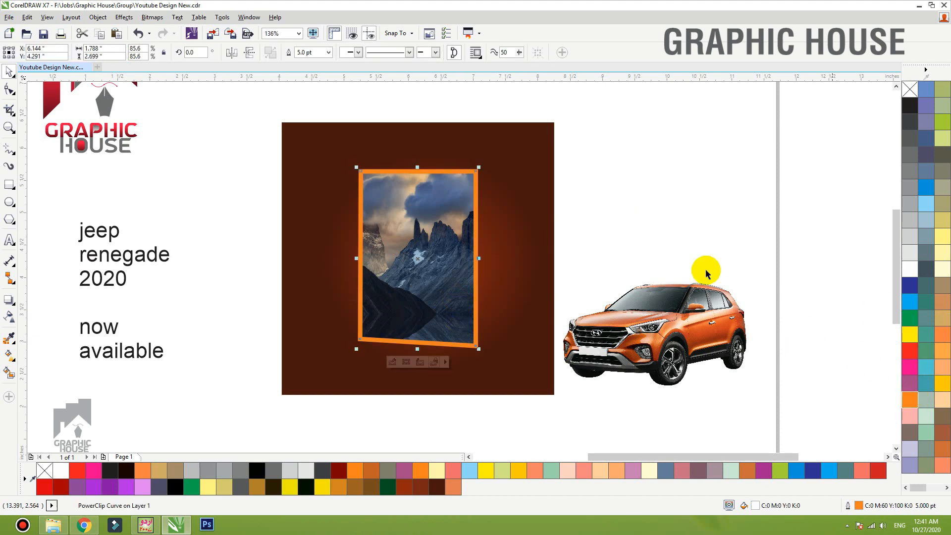
left_click(689, 216)
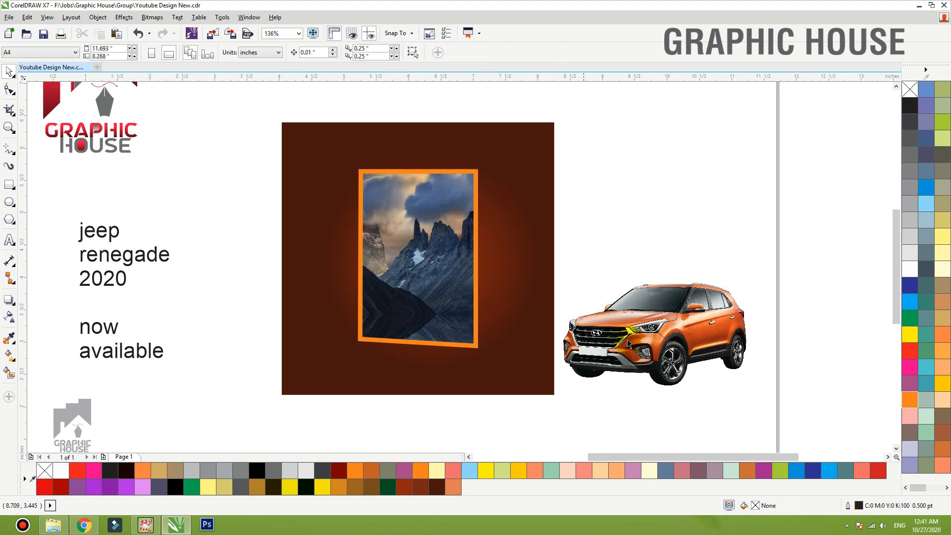
Extrude the photo panel toward a vanishing point to its right and slightly above center, and break the extrude group apart.
left_click(412, 290)
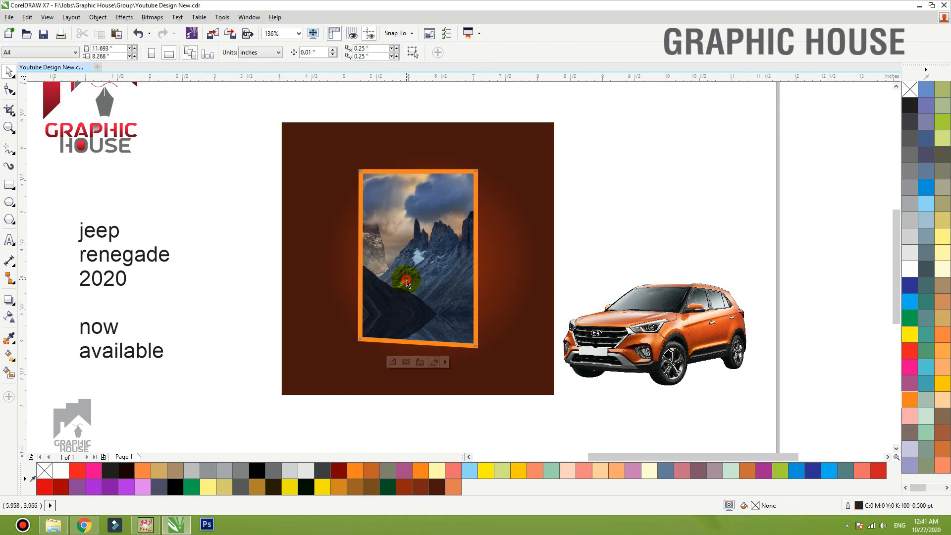
left_click(9, 299)
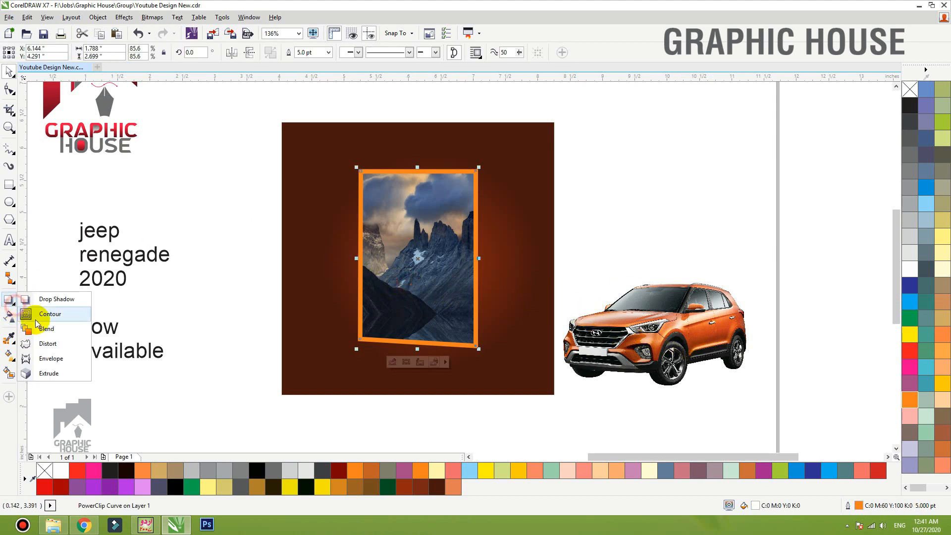
left_click(49, 373)
left_click_drag(417, 258, 576, 226)
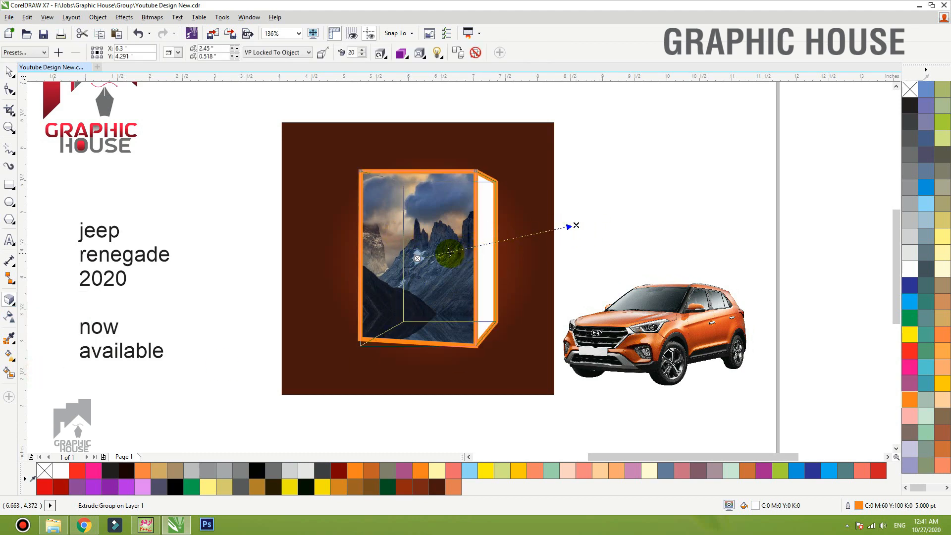
mouse_move(450, 252)
left_mouse_down()
mouse_move(457, 249)
mouse_move(447, 249)
left_mouse_up()
key("ctrl+k")
left_click(706, 195)
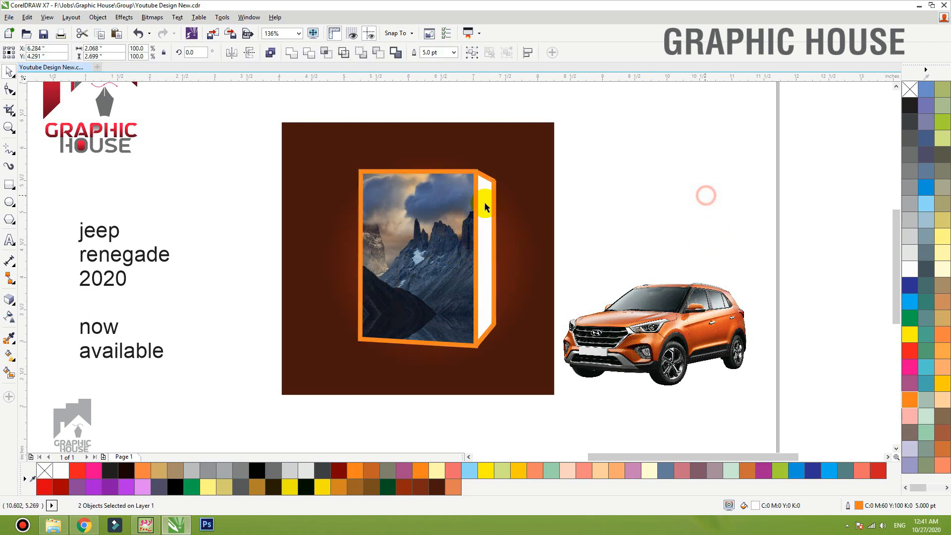
Remove the outline from the separated extruded side face and fill it with orange C0 M60 Y100 K0.
left_click_drag(488, 214, 559, 230)
key("ctrl+z")
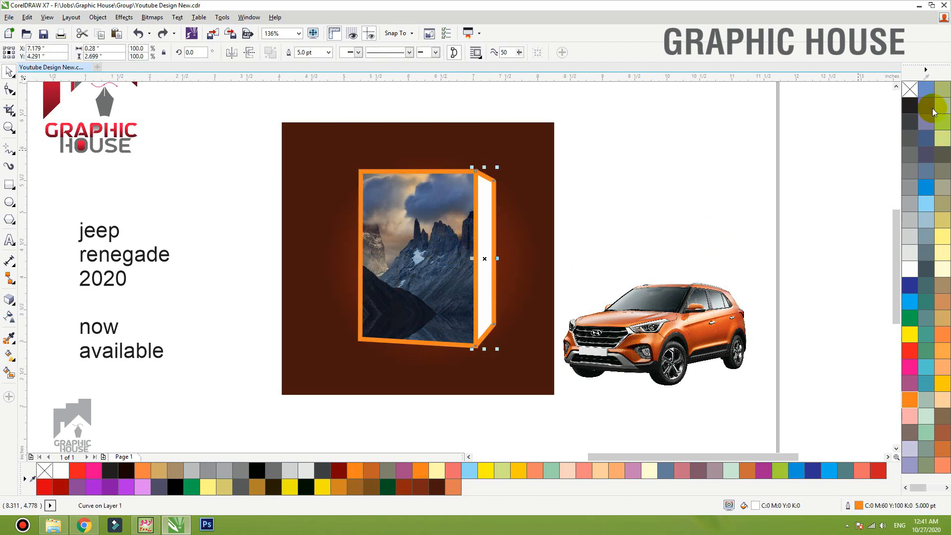
right_click(909, 89)
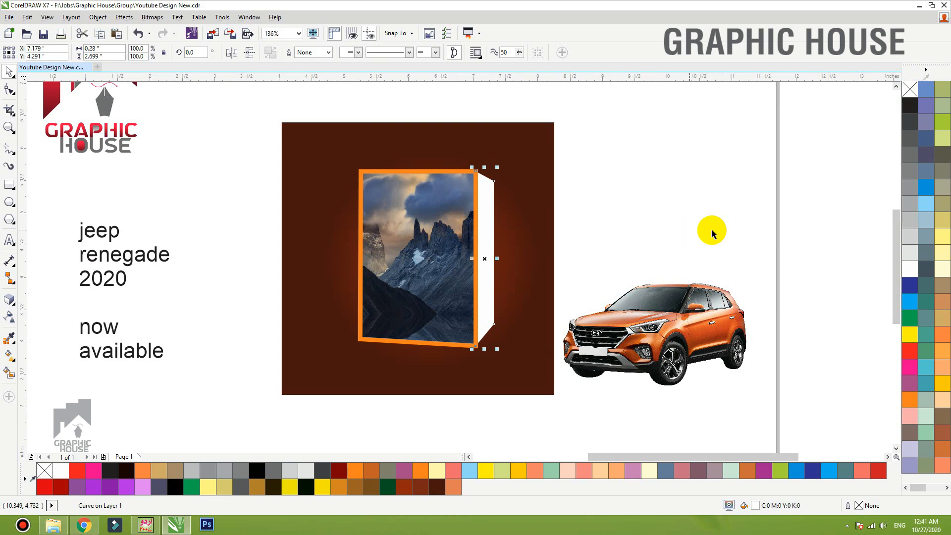
left_click(911, 403)
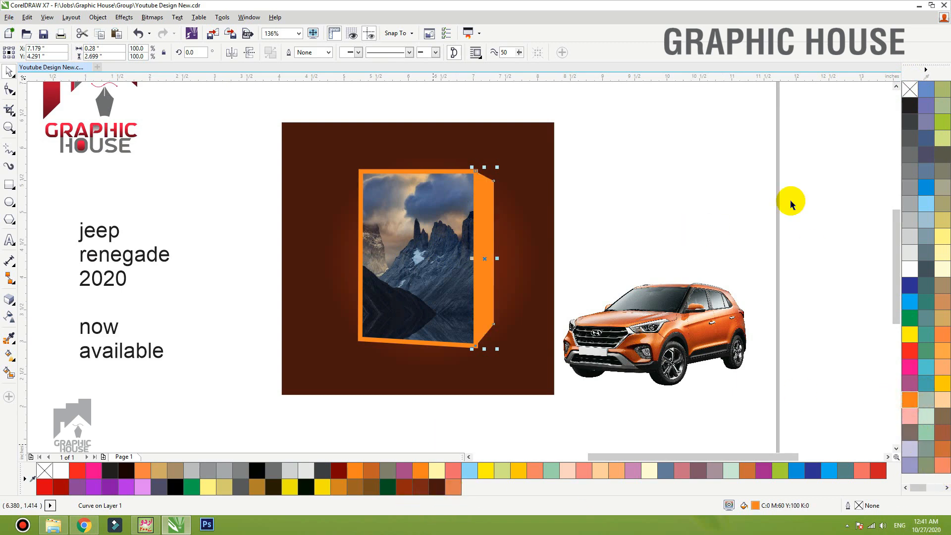
Apply a linear transparency to the panel's orange side face so it fades out toward its outer edge.
left_click(9, 320)
left_click_drag(394, 322, 511, 311)
left_click_drag(399, 321, 409, 313)
left_click_drag(511, 311, 504, 314)
left_click_drag(409, 314, 395, 316)
key("space")
left_click(660, 251)
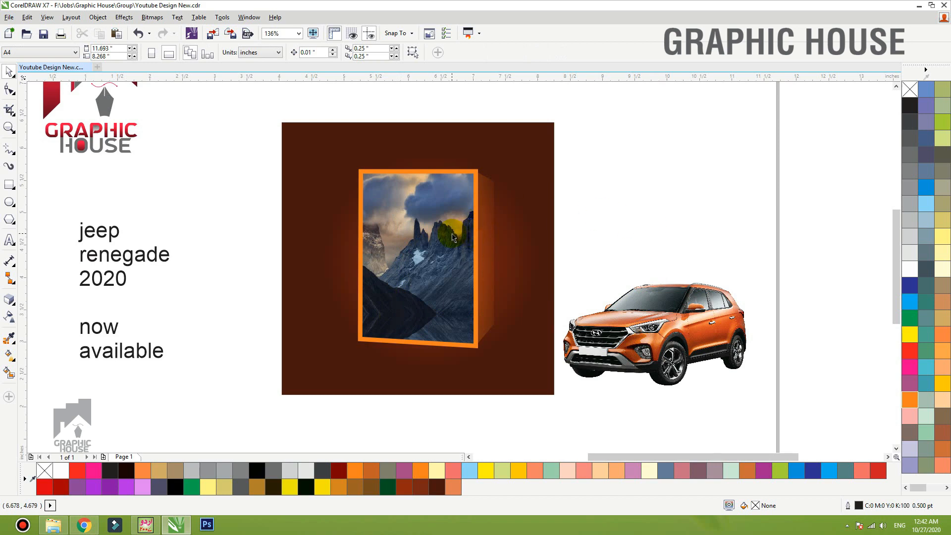
left_click_drag(543, 218, 574, 220)
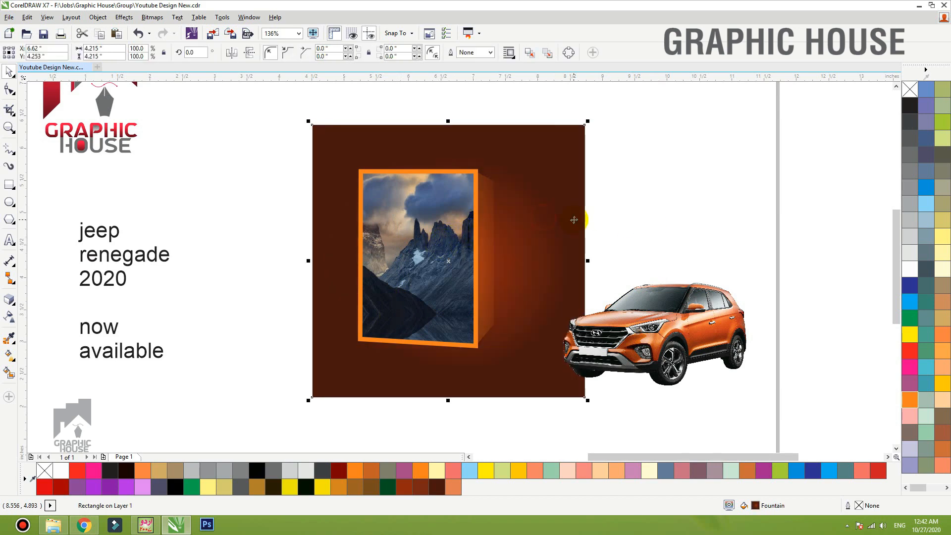
key("ctrl+z")
left_click_drag(537, 164, 628, 164)
key("ctrl+z")
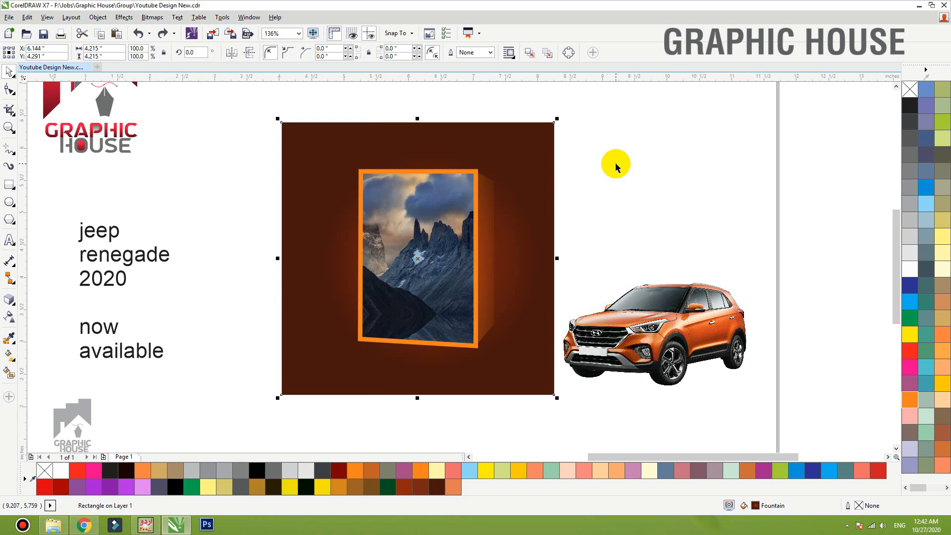
Place a copy of the gradient background square outside the page, level with the original.
scroll(490, 157, "down", 3)
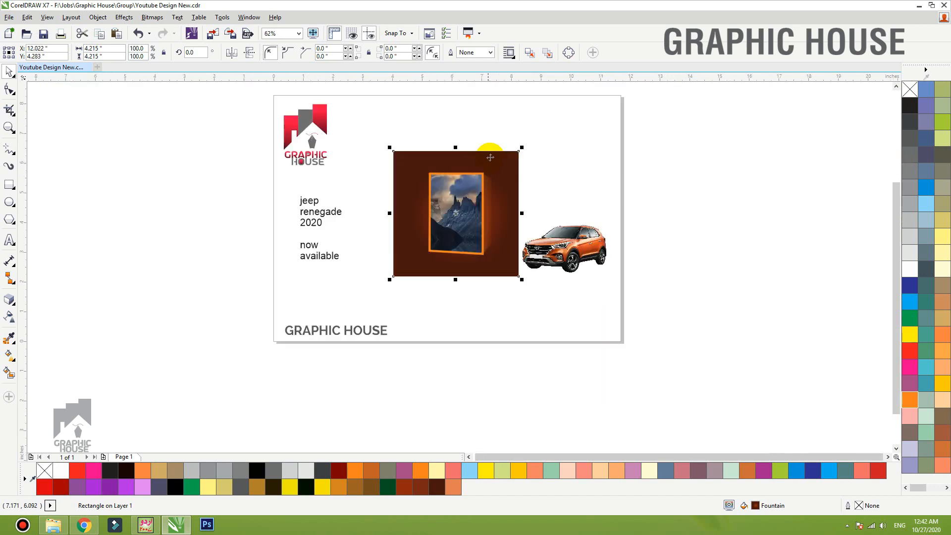
left_click_drag(490, 157, 741, 160)
right_click(646, 169)
Convert the original background square to a 200 dpi RGB Color (24-bit) bitmap with anti-aliasing and a transparent background.
key("F2")
left_click_drag(586, 122, 325, 317)
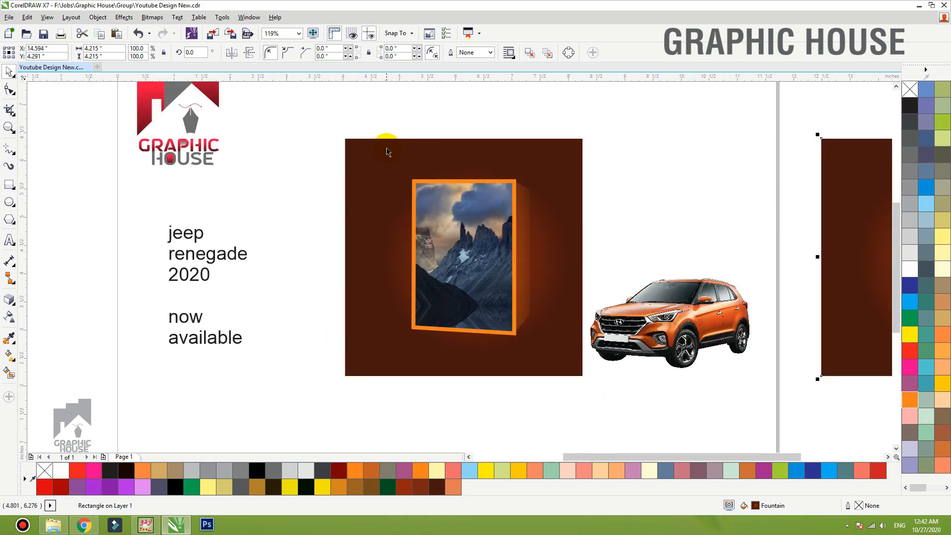
left_click(388, 152)
left_click(152, 18)
left_click(172, 38)
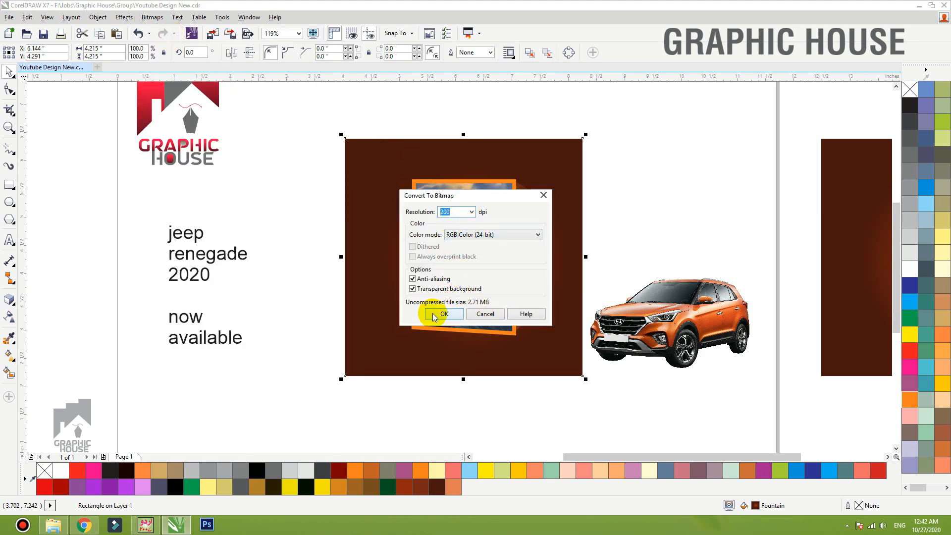
left_click(434, 316)
Start the Add Noise effect on the background bitmap, set the noise level to 80 and show the preview pane.
left_click_drag(514, 362, 640, 398)
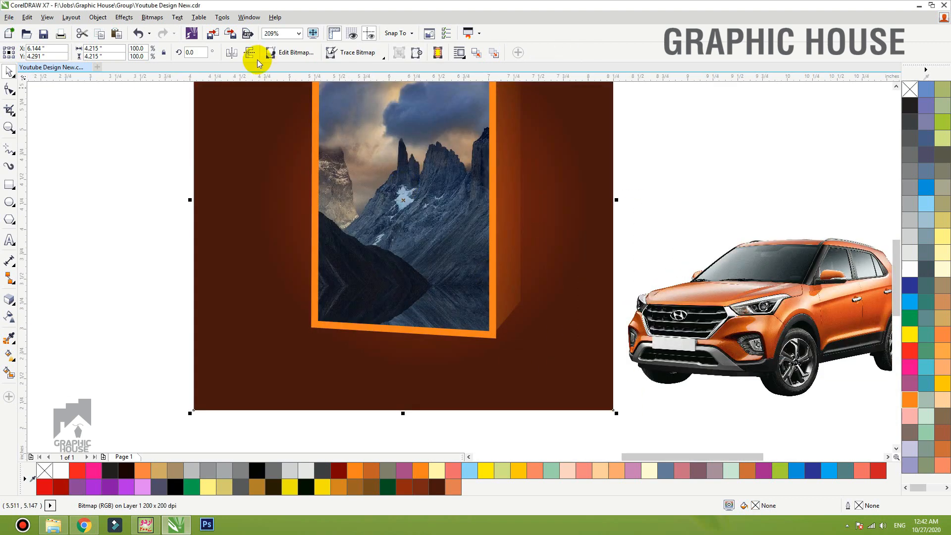
left_click(152, 17)
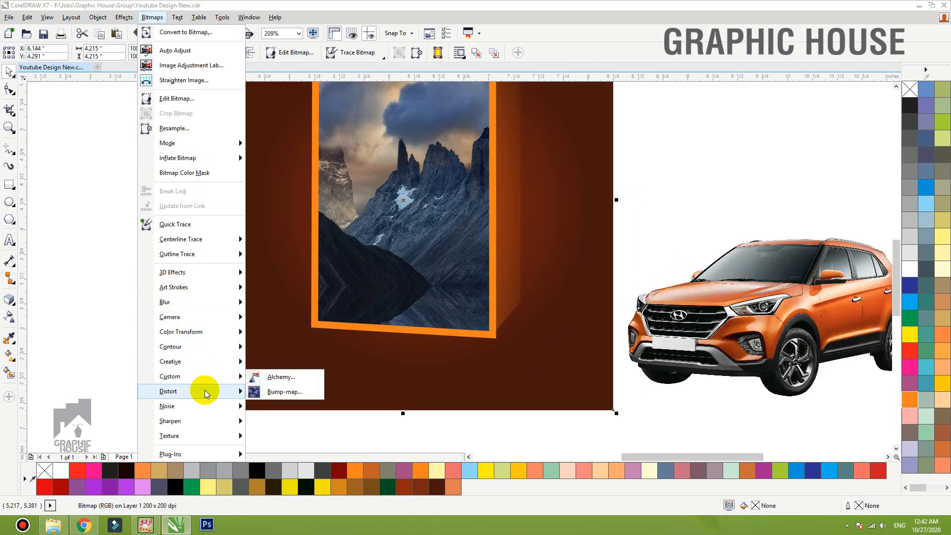
mouse_move(206, 404)
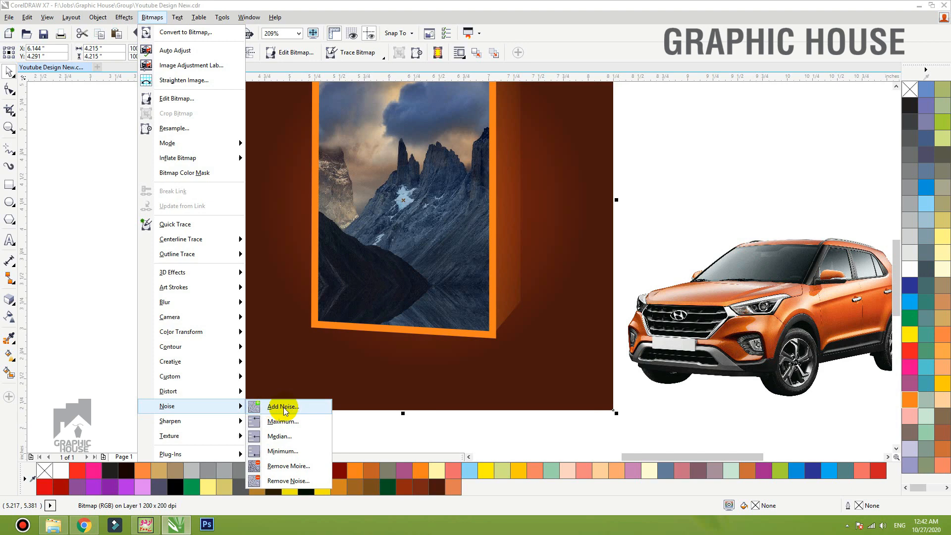
left_click(283, 407)
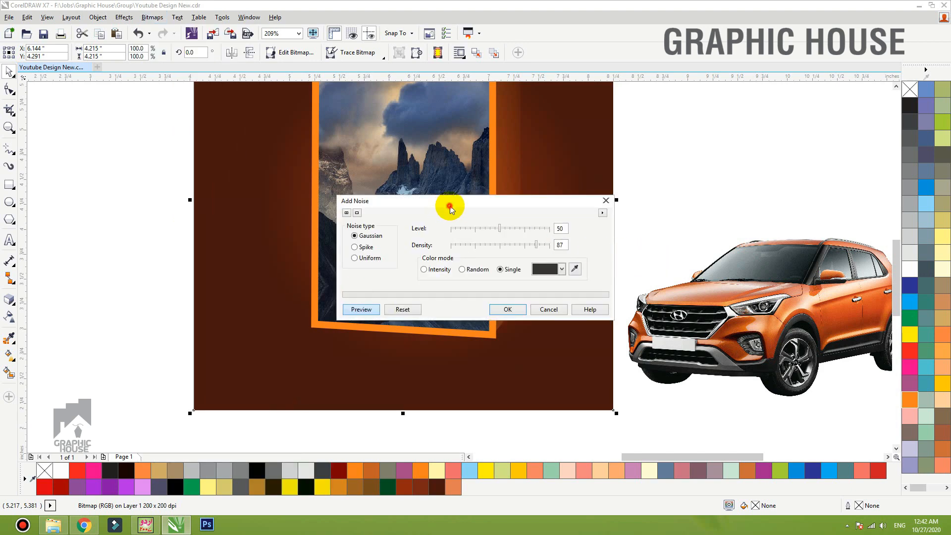
left_click_drag(450, 207, 664, 118)
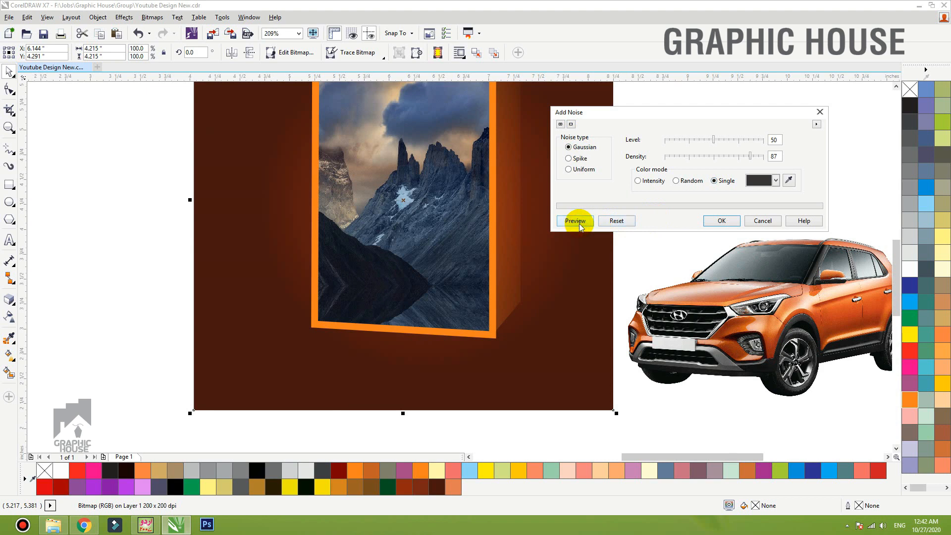
left_click(744, 140)
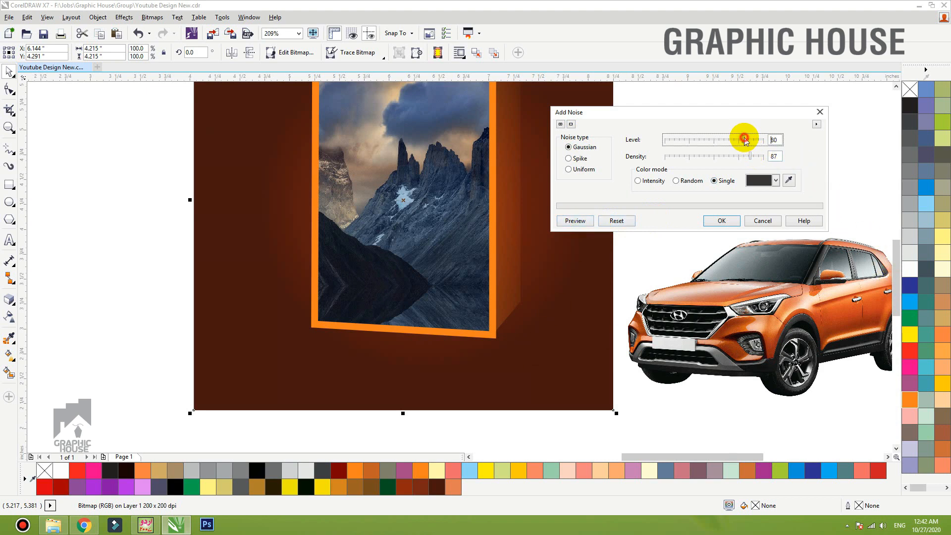
left_click(572, 125)
Set the noise density to 34 and preview the Spike and Uniform noise types with random colors.
left_click(698, 271)
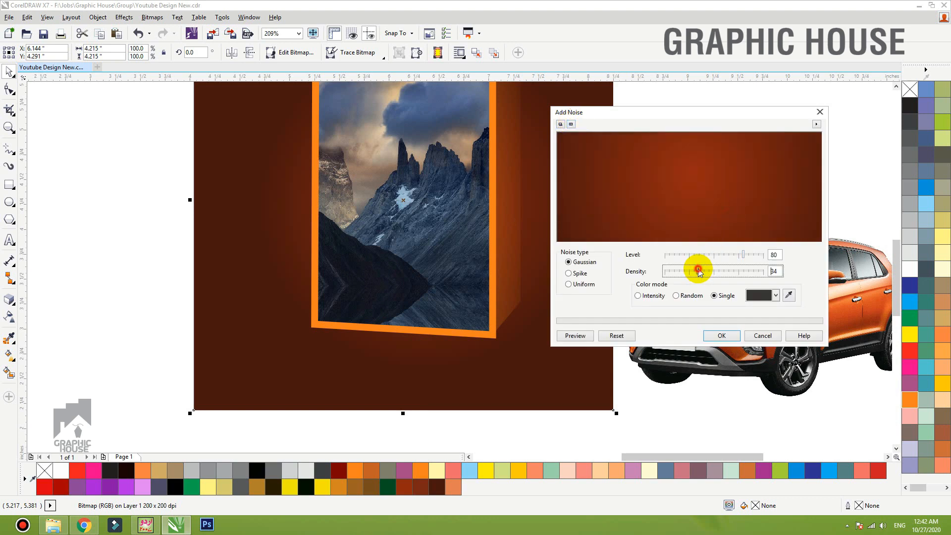
left_click(576, 335)
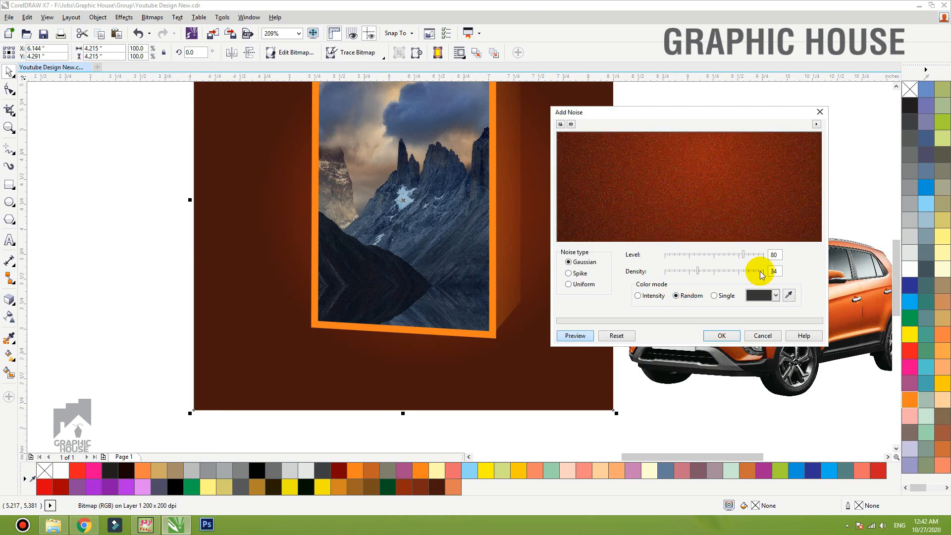
left_click(577, 276)
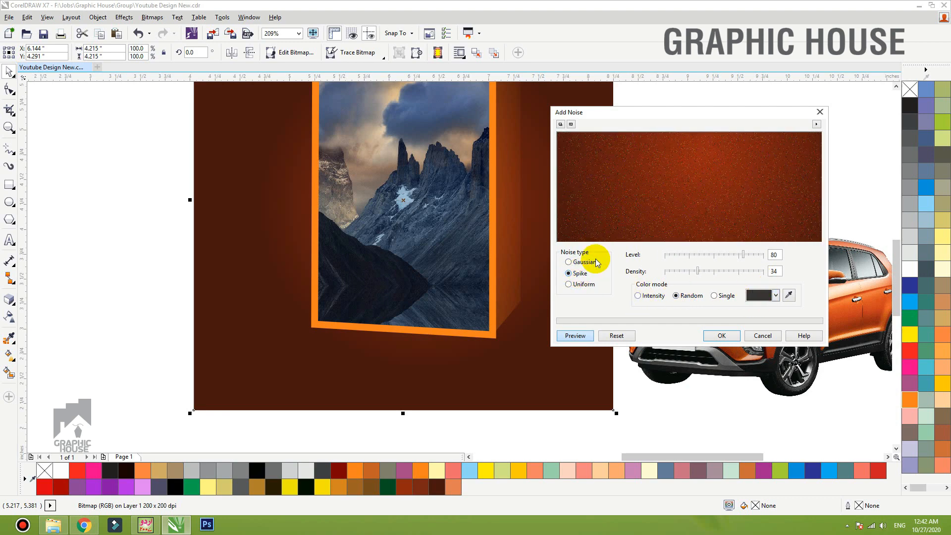
left_click(583, 287)
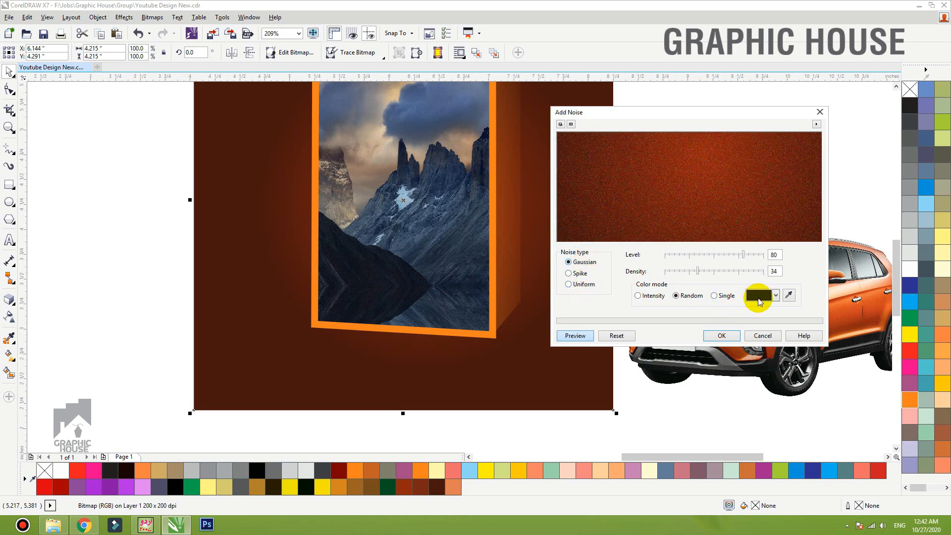
Set the Gaussian noise to a single orange sampled from the car's body and apply it to the background.
left_click(759, 295)
left_click(751, 324)
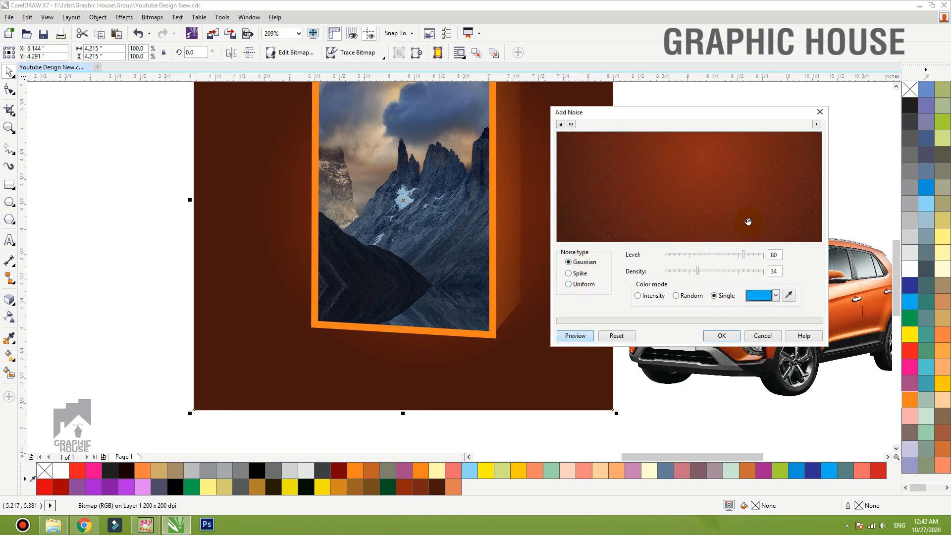
left_click(759, 296)
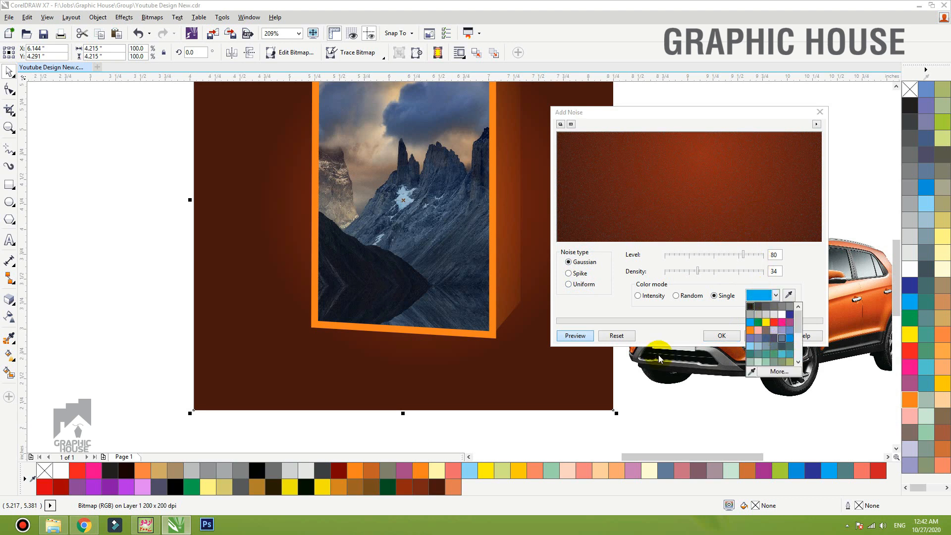
left_click(753, 370)
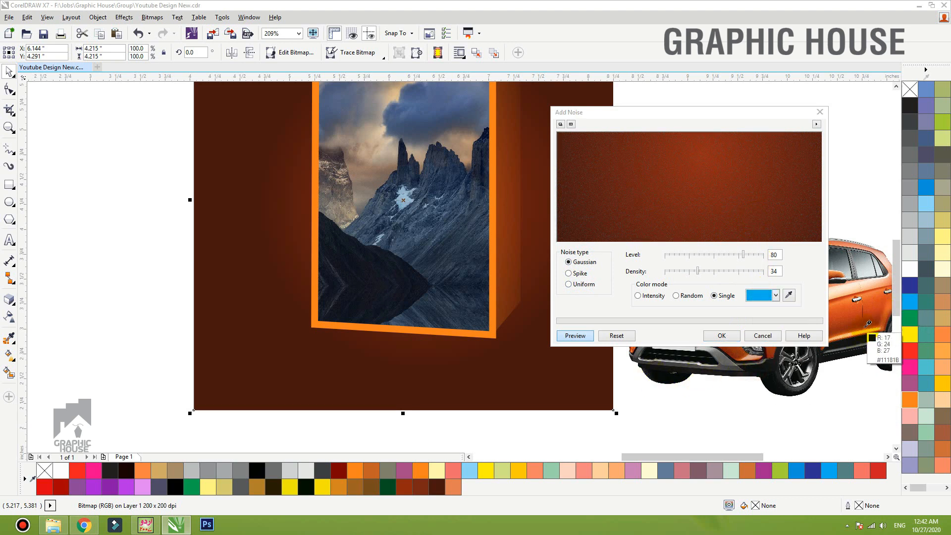
left_click(878, 290)
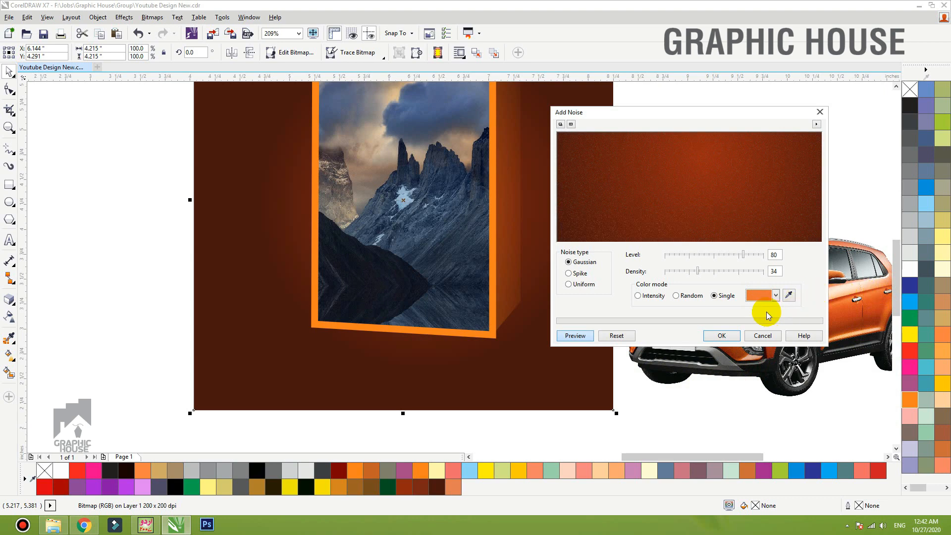
left_click(721, 335)
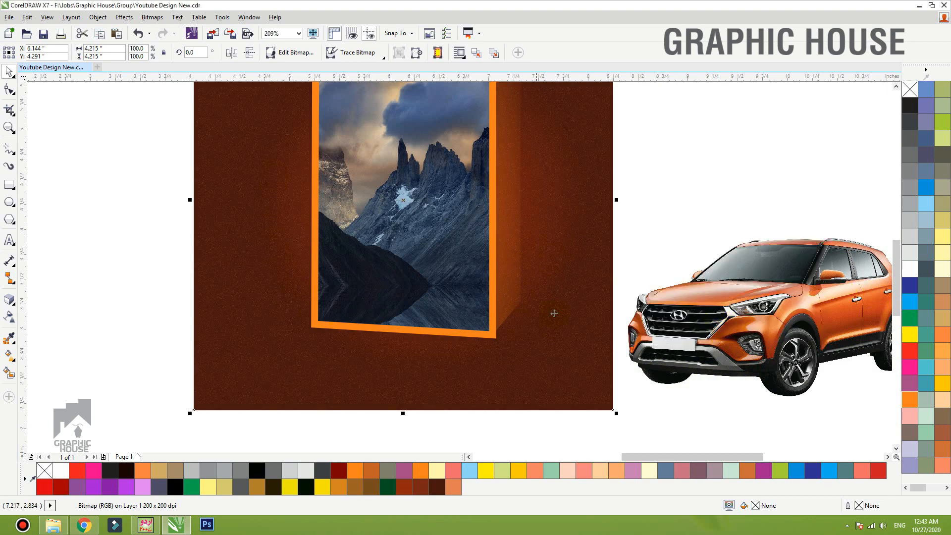
Examine the noise texture up close and compare it with the plain background copy moved near the design.
scroll(487, 344, "down", 2)
scroll(446, 173, "up", 4)
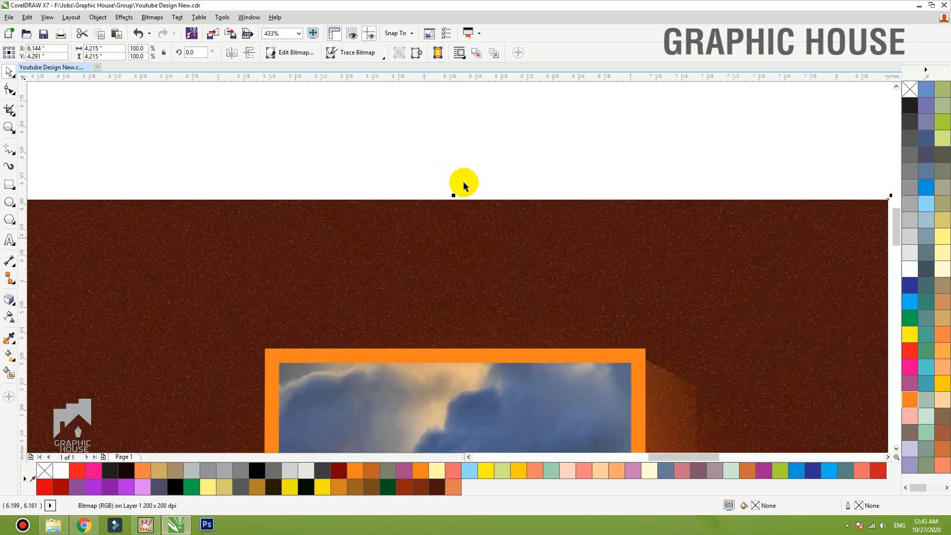
scroll(463, 184, "down", 4)
left_click_drag(835, 205, 658, 172)
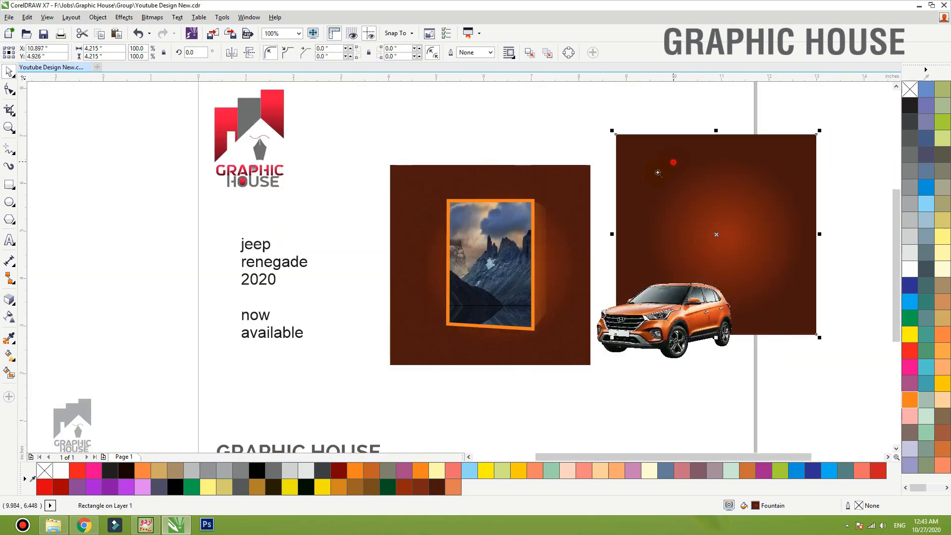
scroll(626, 161, "up", 5)
scroll(493, 170, "down", 6)
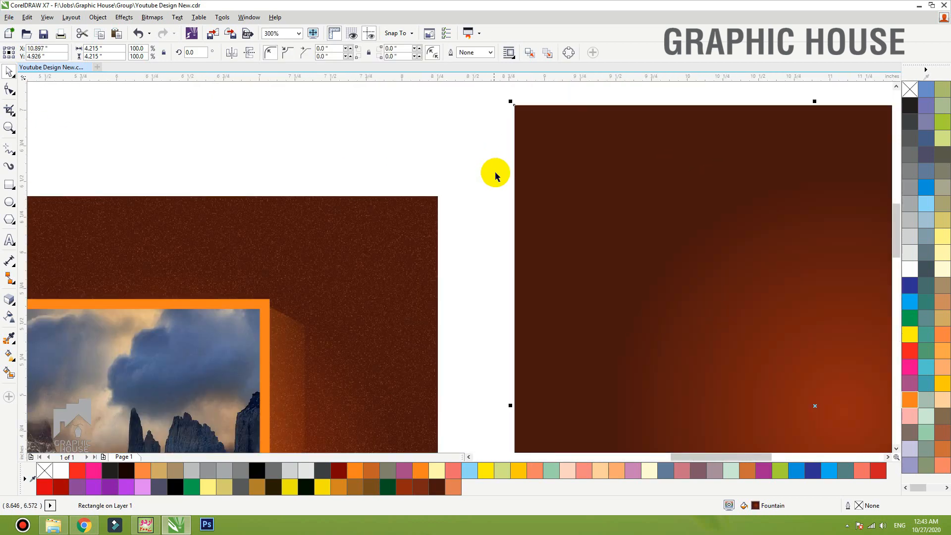
left_click(466, 143)
scroll(517, 201, "up", 1)
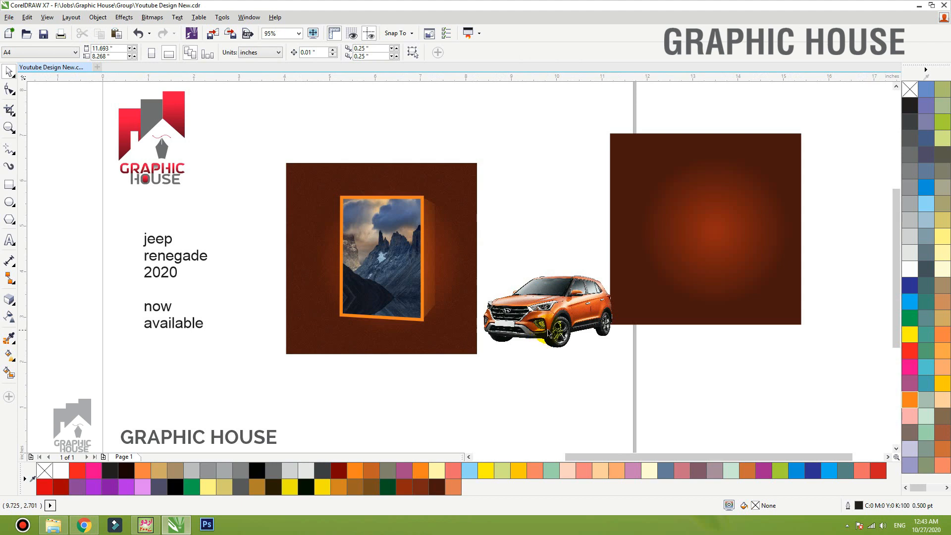
Move the car over the lower part of the photo panel and scale it down to about 2.90 by 1.90 inches.
left_click_drag(549, 328, 360, 307)
key("F2")
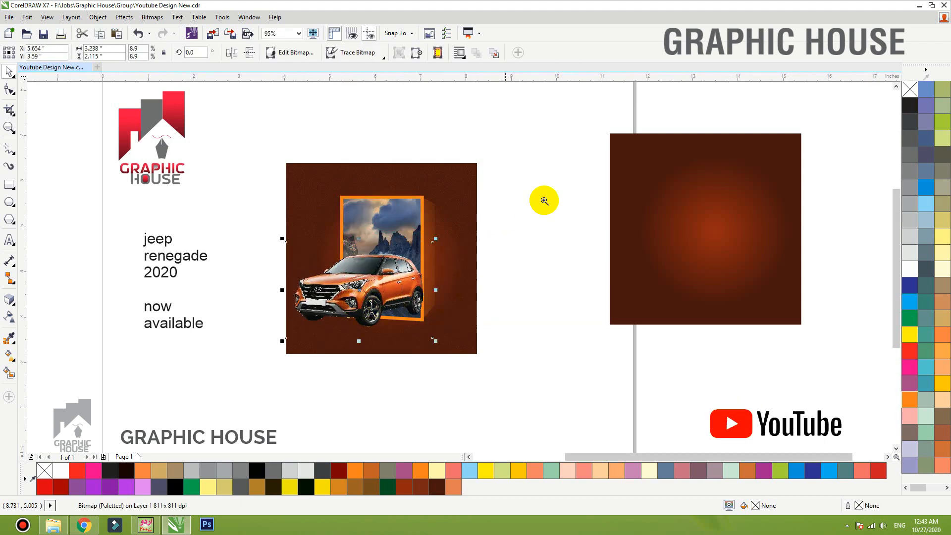
left_click_drag(560, 205, 246, 395)
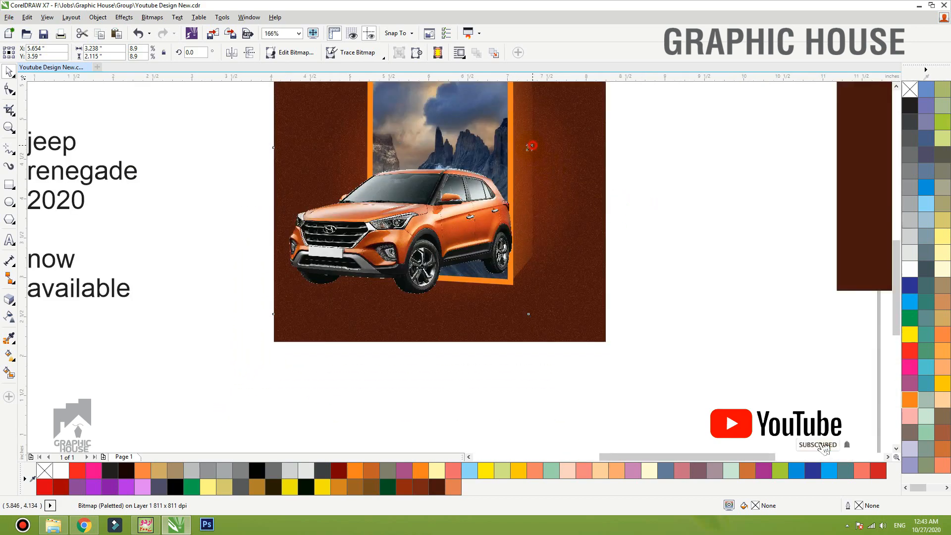
left_click_drag(529, 147, 504, 164)
left_click_drag(443, 203, 465, 216)
left_click_drag(530, 174, 534, 170)
left_click_drag(495, 217, 503, 218)
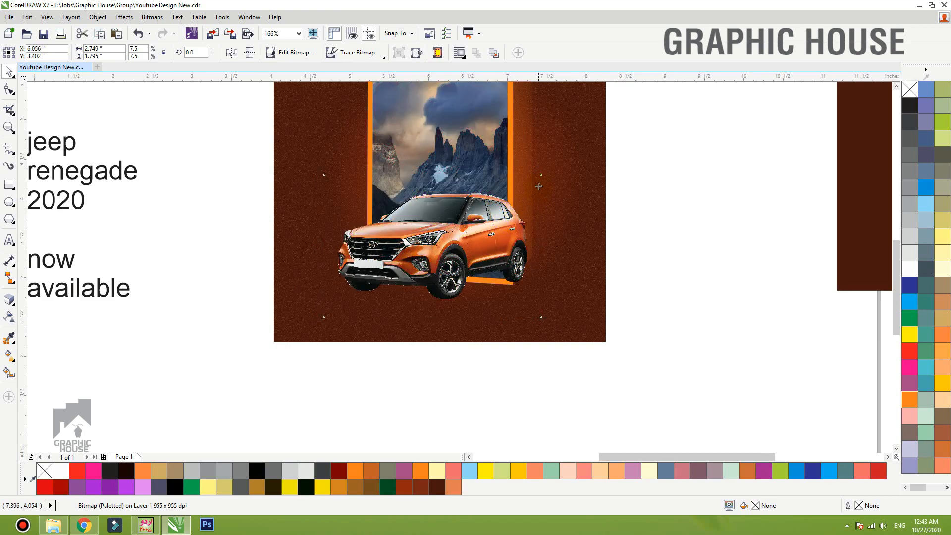
left_click(543, 176)
left_click(498, 216)
left_click_drag(543, 174, 552, 166)
PowerClip a copy of the car inside the orange-framed photo panel, keeping the other car in front at the same position.
left_click_drag(484, 279, 426, 223)
right_click(426, 223)
key("ctrl+z")
key("ctrl+1")
left_click(494, 109)
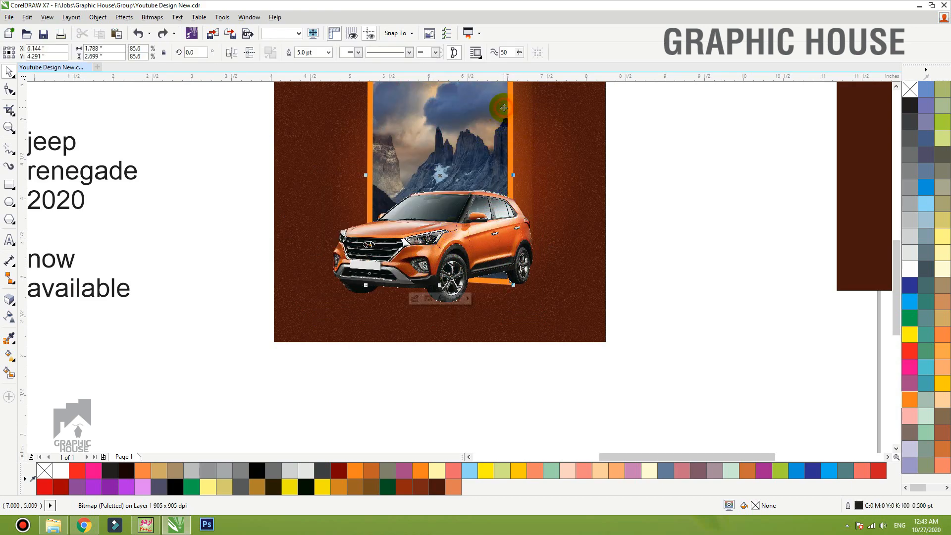
mouse_move(494, 109)
left_mouse_down()
mouse_move(382, 95)
mouse_move(479, 117)
left_mouse_up()
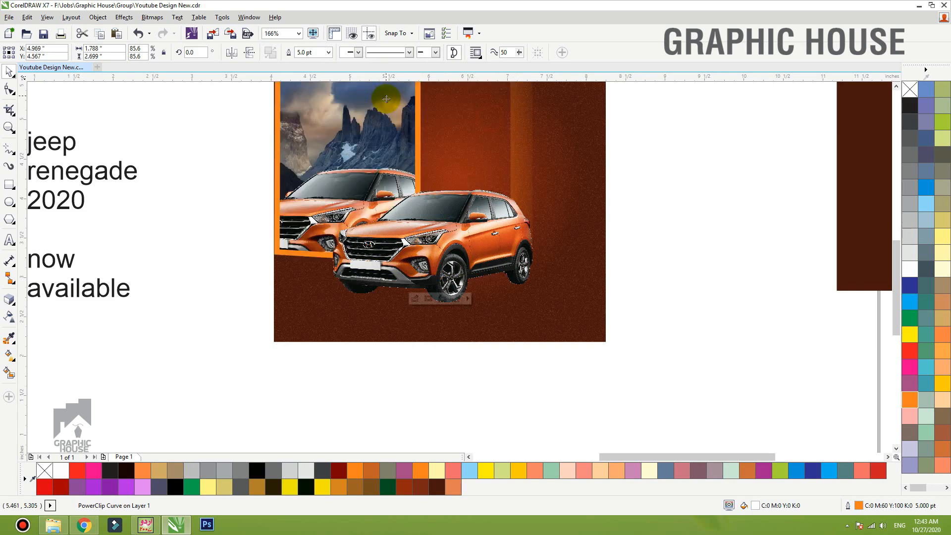
left_click_drag(503, 225, 260, 225)
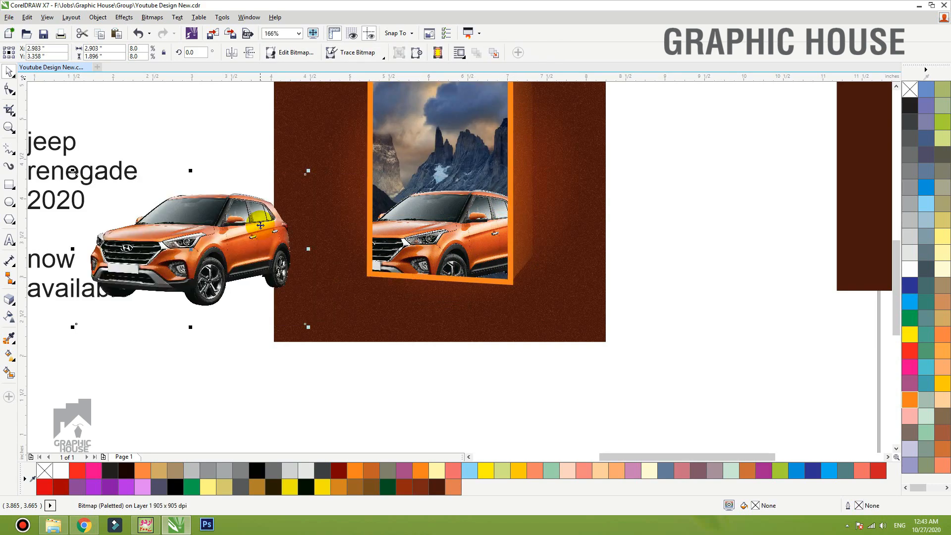
key("ctrl+z")
Crop the rear of the front car to just inside the panel's right frame, about 2.35 inches wide, and move it aside.
key("F10")
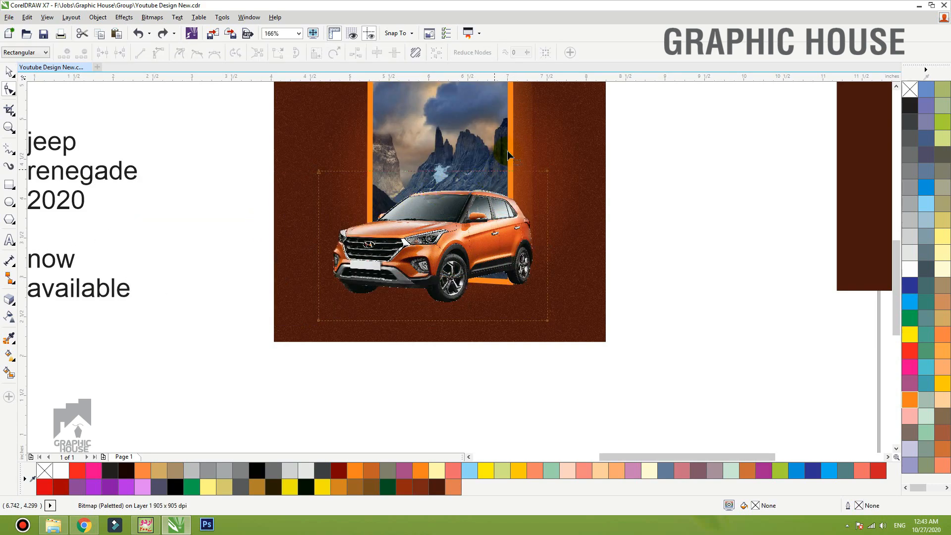
left_click_drag(545, 265, 562, 353)
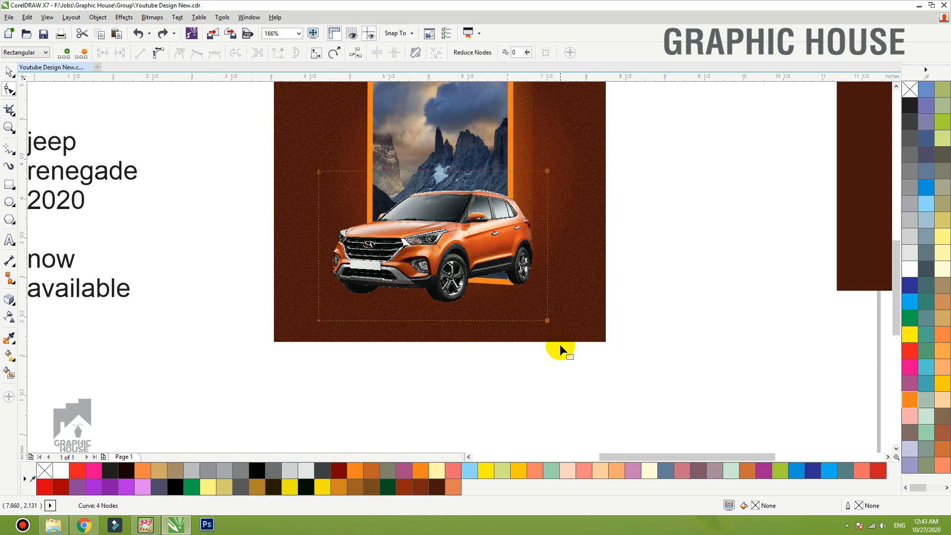
left_click_drag(547, 320, 504, 320)
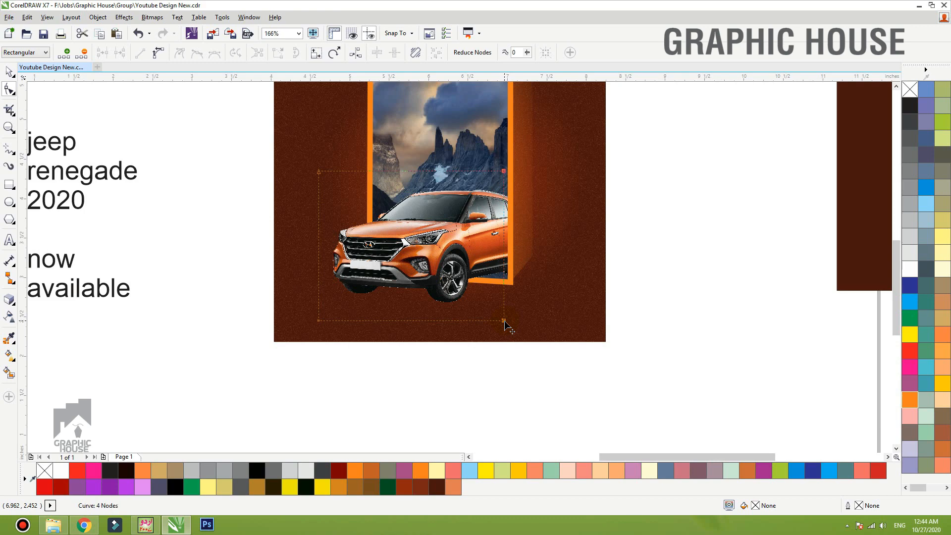
key("space")
left_click_drag(470, 254, 278, 253)
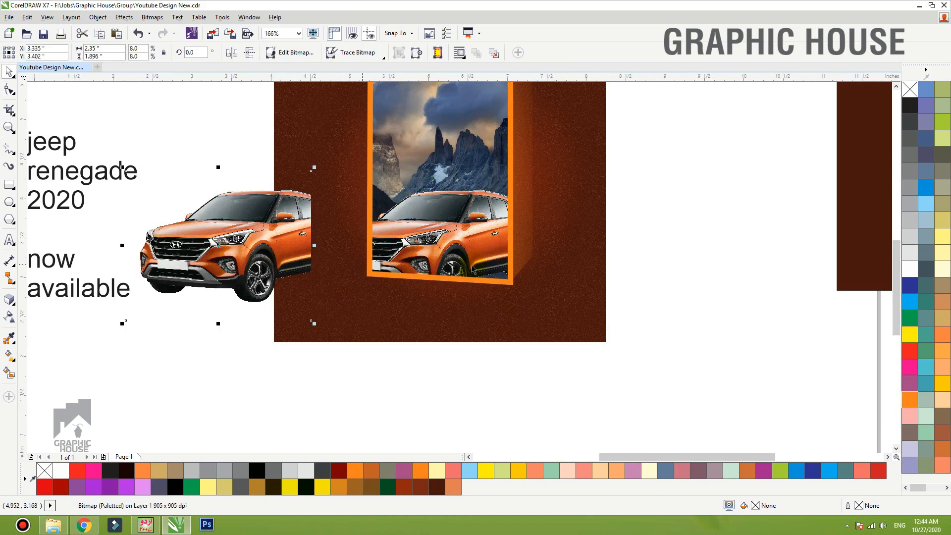
Undo the front car's last move and draw a black ellipse without outline, about 0.61 by 0.07 inches, below its left wheel.
key("ctrl+z")
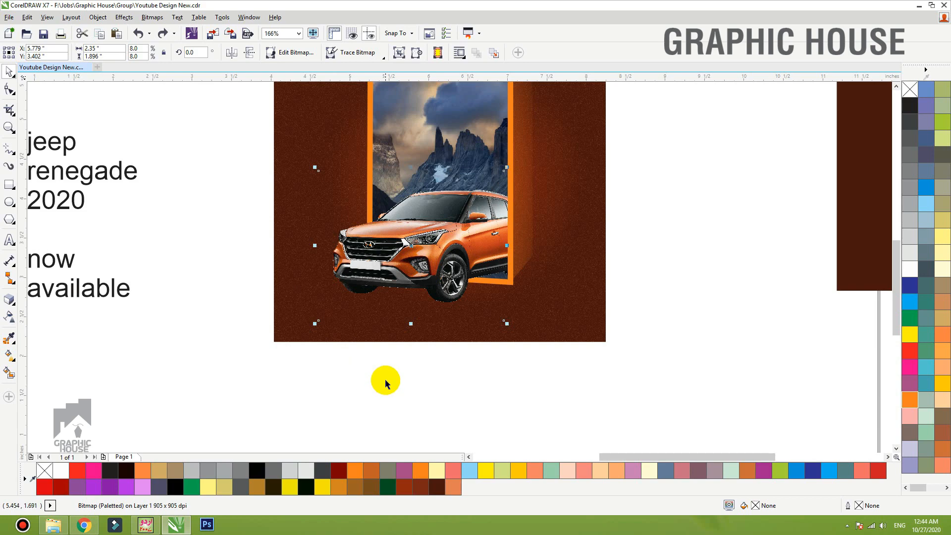
key("F2")
left_click_drag(598, 252, 263, 389)
left_click(276, 390)
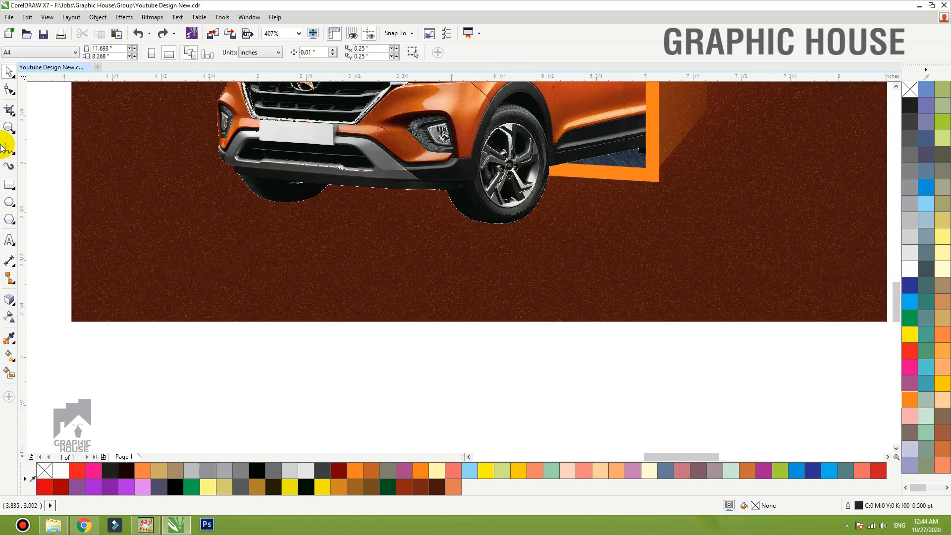
left_click(14, 158)
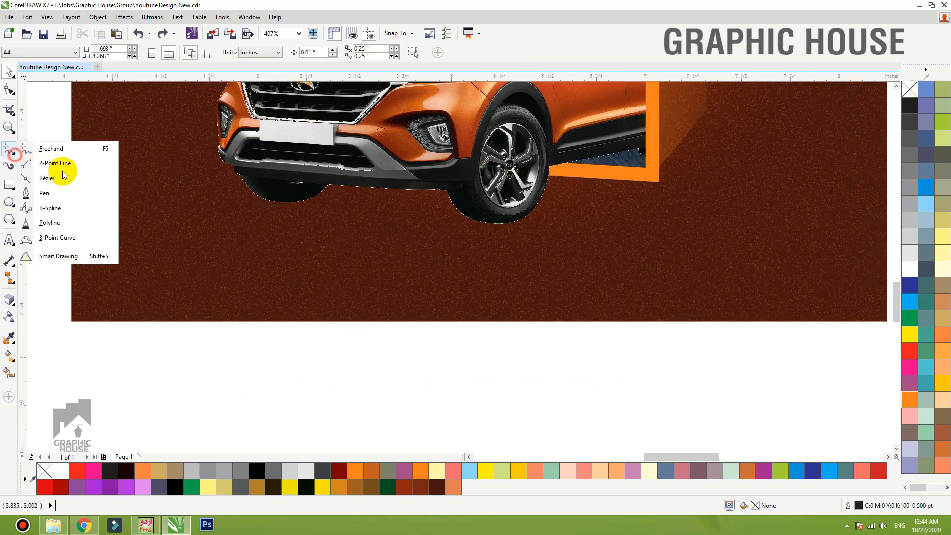
left_click(9, 185)
left_click(9, 201)
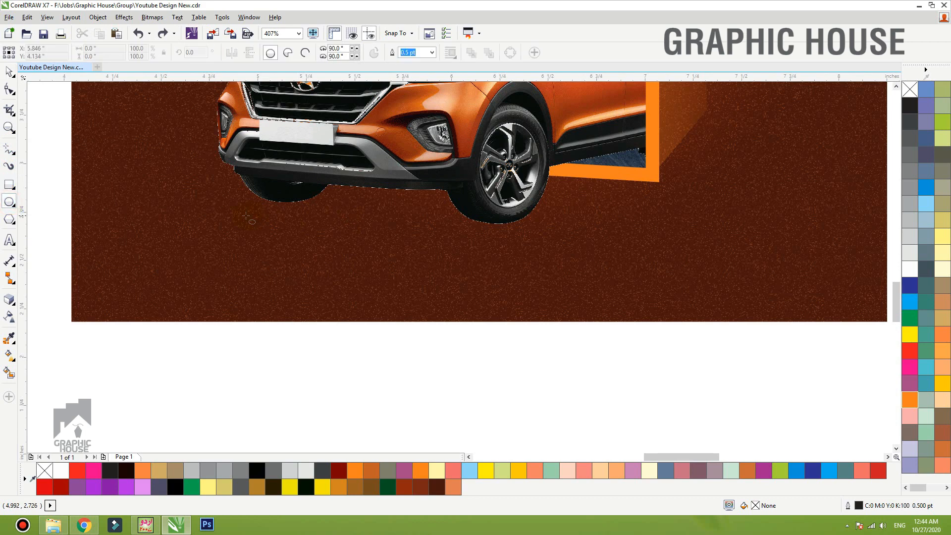
left_click_drag(236, 222, 358, 205)
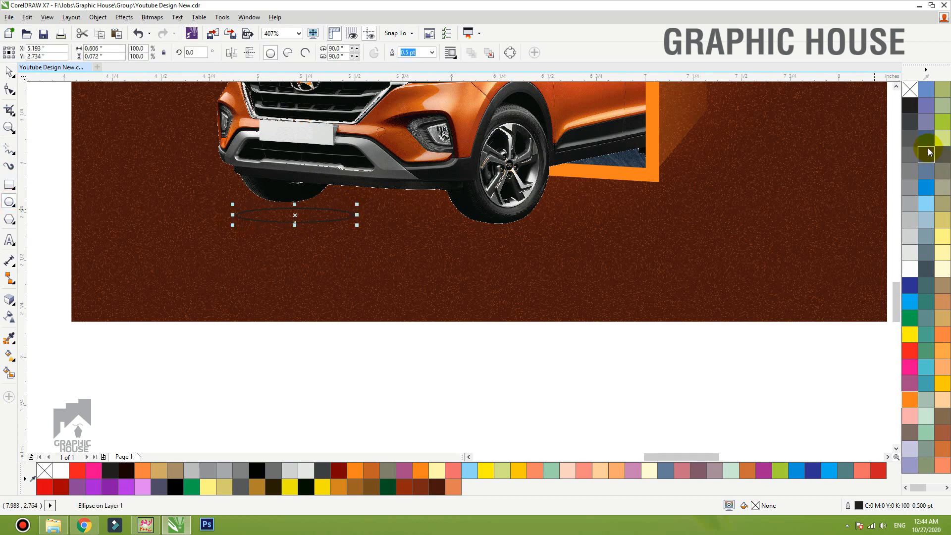
left_click(910, 105)
right_click(910, 89)
Fit the ellipse under the left wheel at about 0.69 inches wide and place a copy, about 0.76 inches wide, under the right wheel.
key("Up")
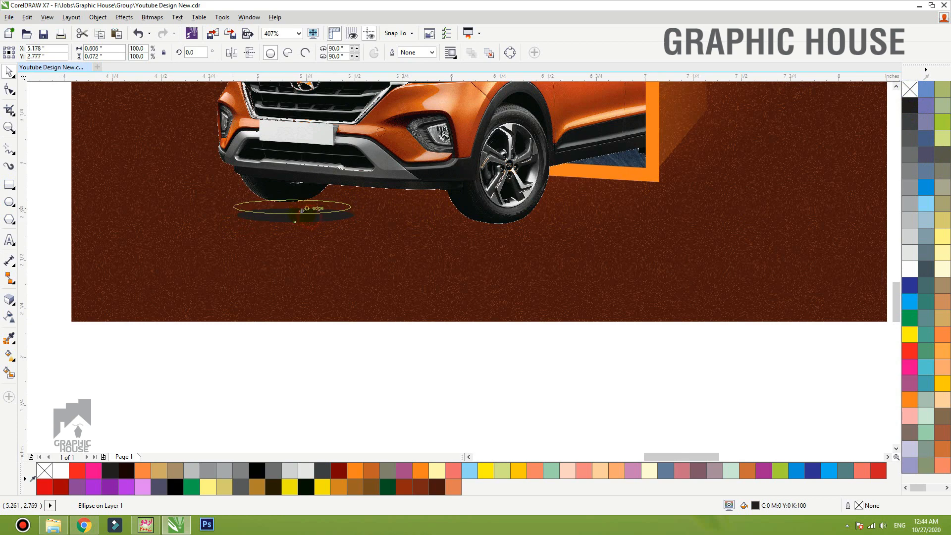
key("Left")
left_click_drag(349, 207, 364, 206)
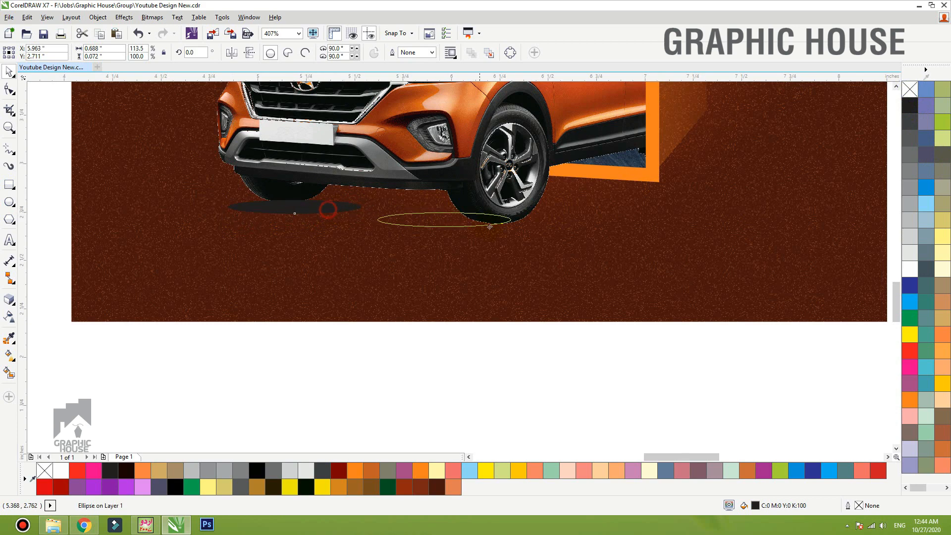
left_click_drag(489, 227, 527, 227)
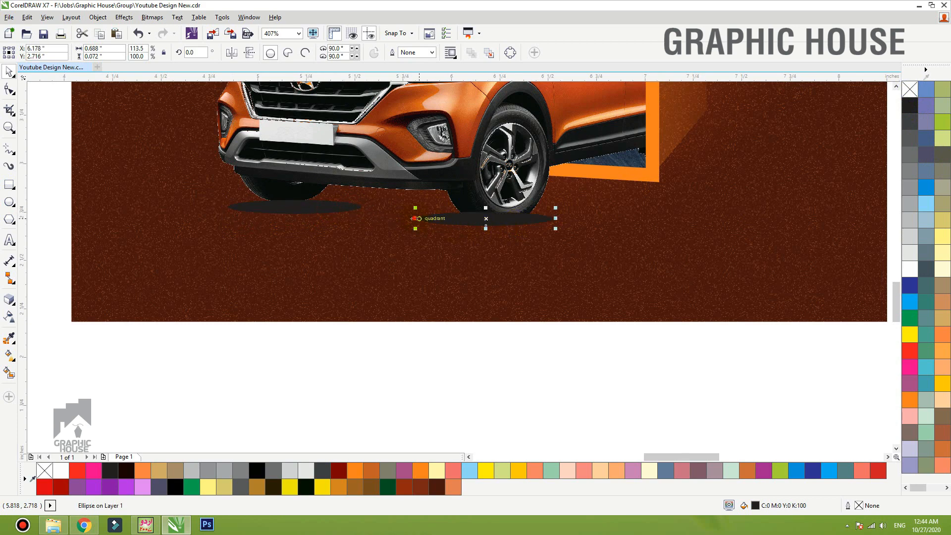
Convert the ellipse under the right wheel to a 1500 dpi RGB bitmap with transparent background.
left_click(152, 17)
left_click(164, 28)
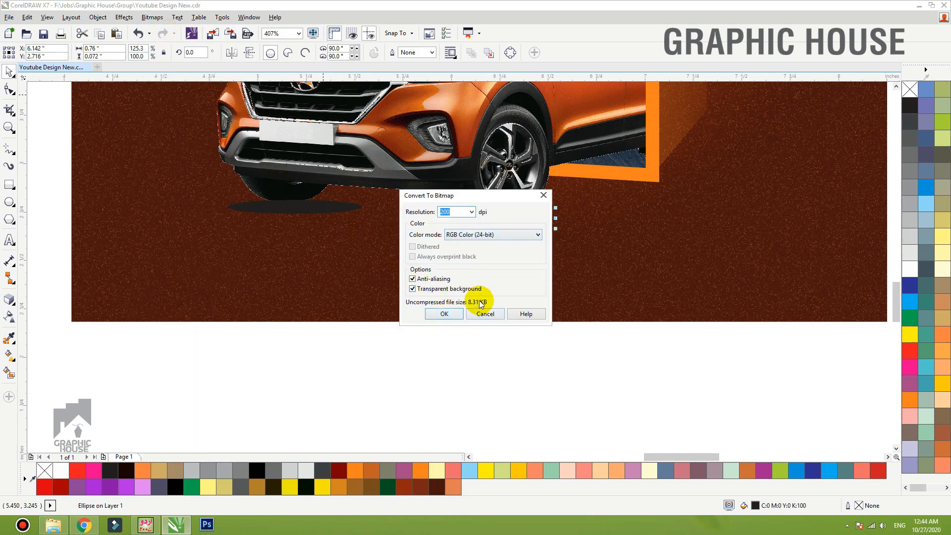
type("600")
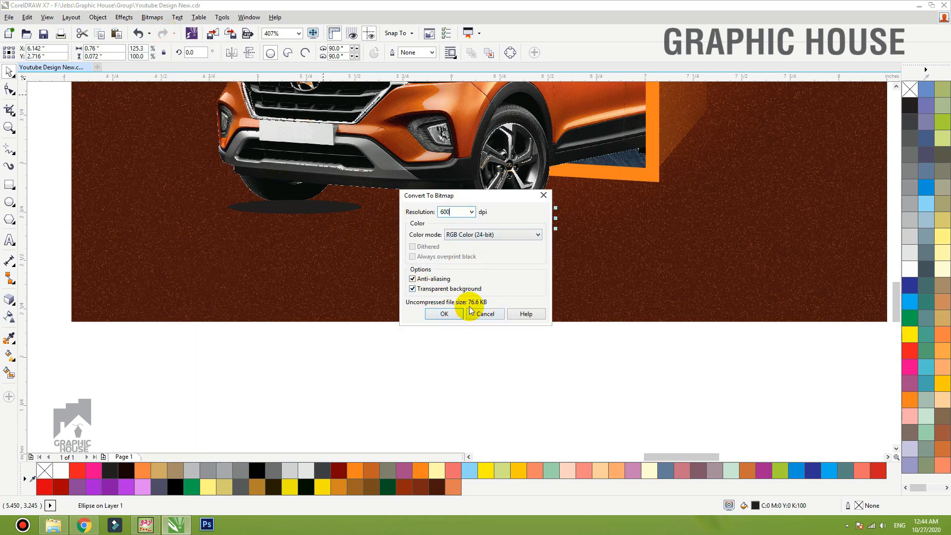
type("1500")
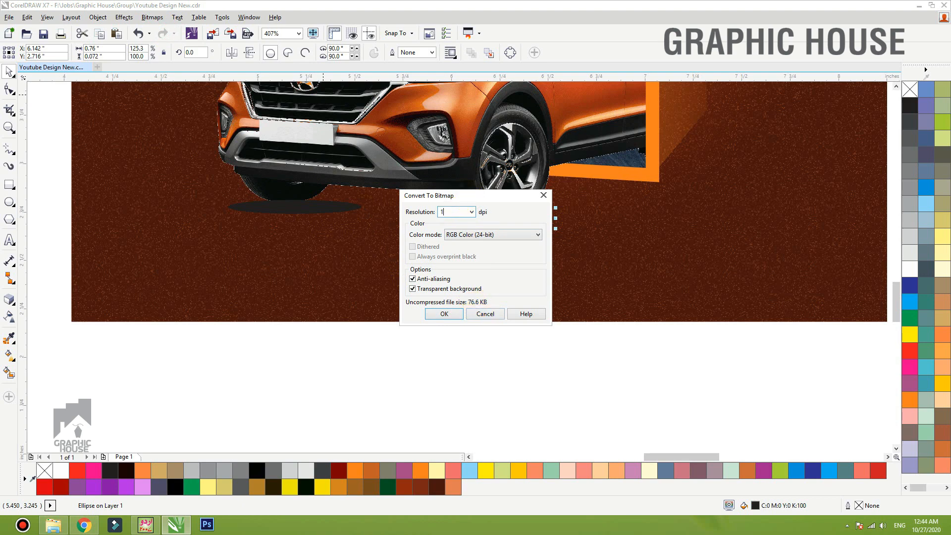
left_click(445, 314)
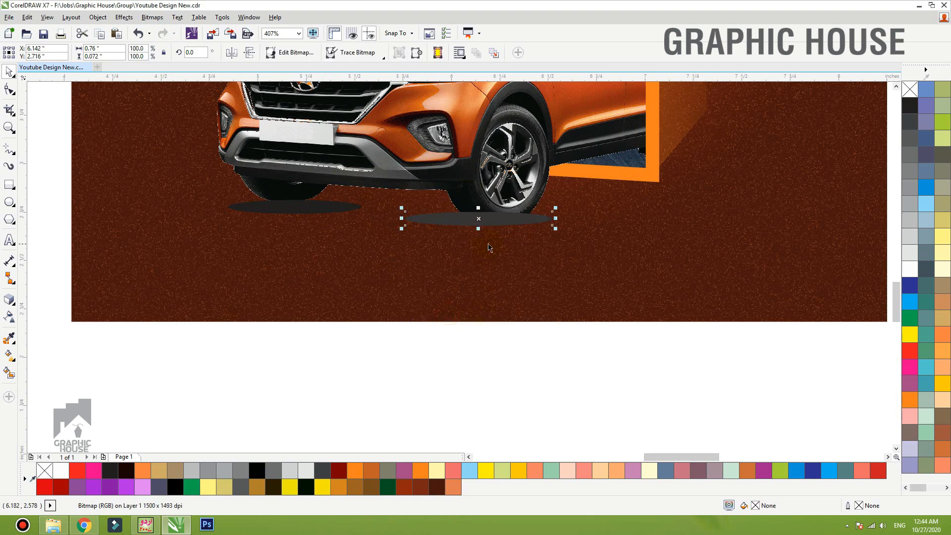
Apply a Gaussian Blur to the bitmap ellipse so it forms a soft shadow under the right wheel.
left_click(152, 17)
mouse_move(212, 302)
left_click(287, 317)
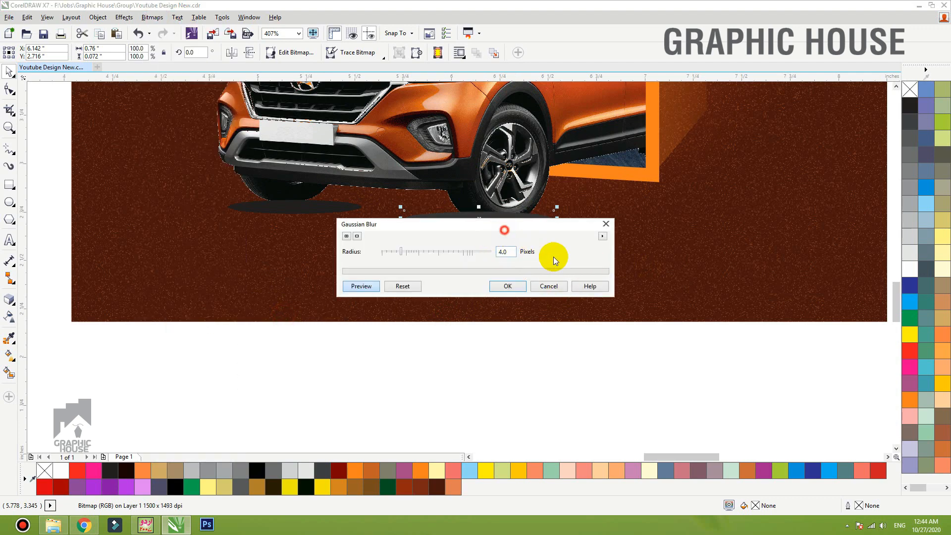
left_click_drag(505, 230, 588, 278)
left_click(521, 300)
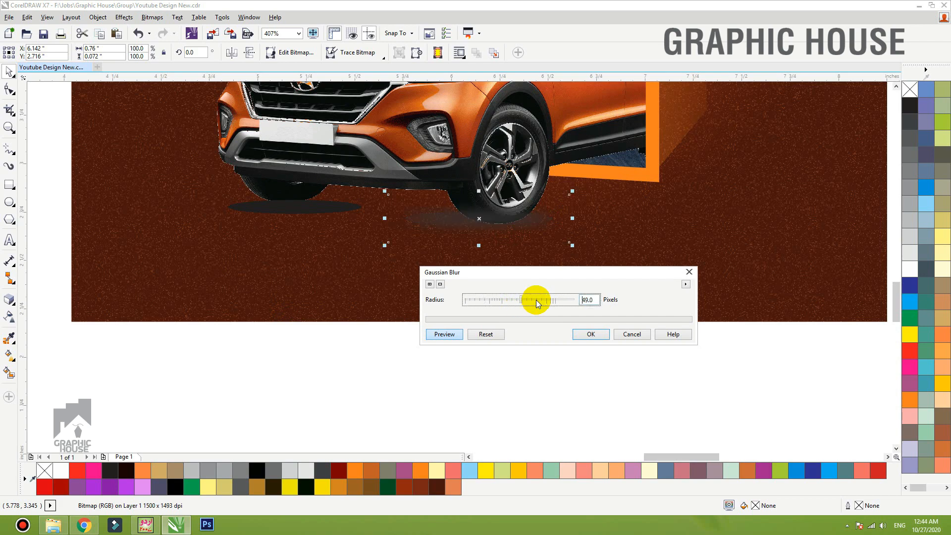
left_click_drag(510, 299, 503, 299)
left_click(523, 300)
left_click(587, 333)
Move the blurred shadow clear of the car and darken it with brightness -10, contrast 33 and intensity 19.
left_click_drag(511, 223, 534, 262)
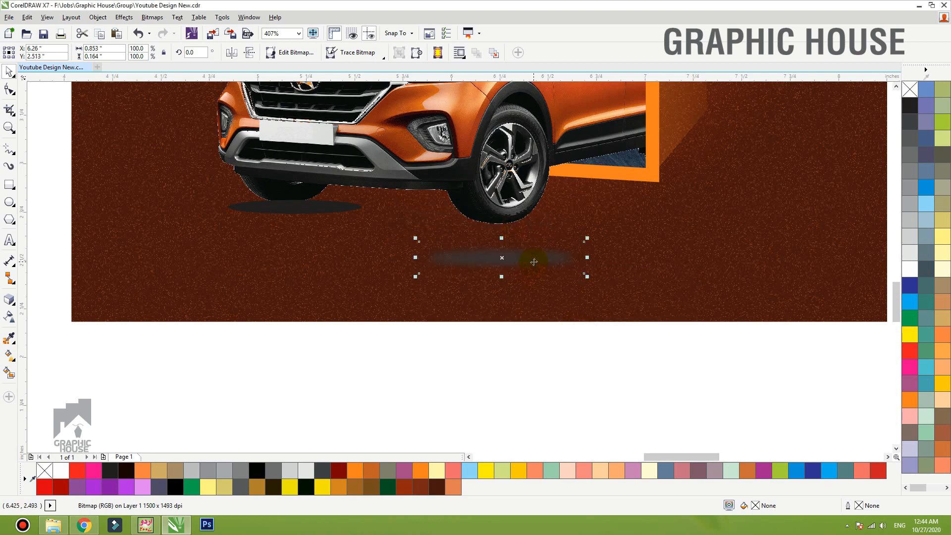
key("ctrl+b")
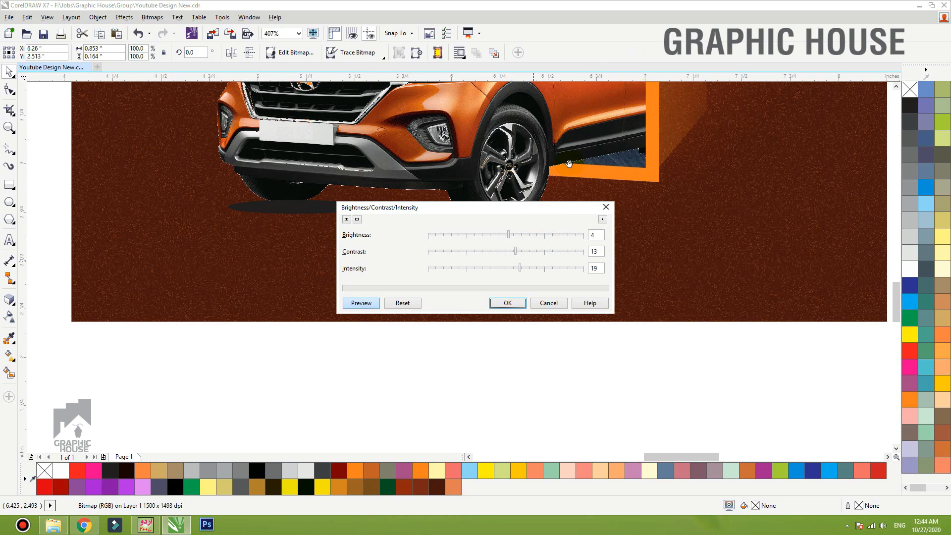
left_click_drag(531, 208, 624, 120)
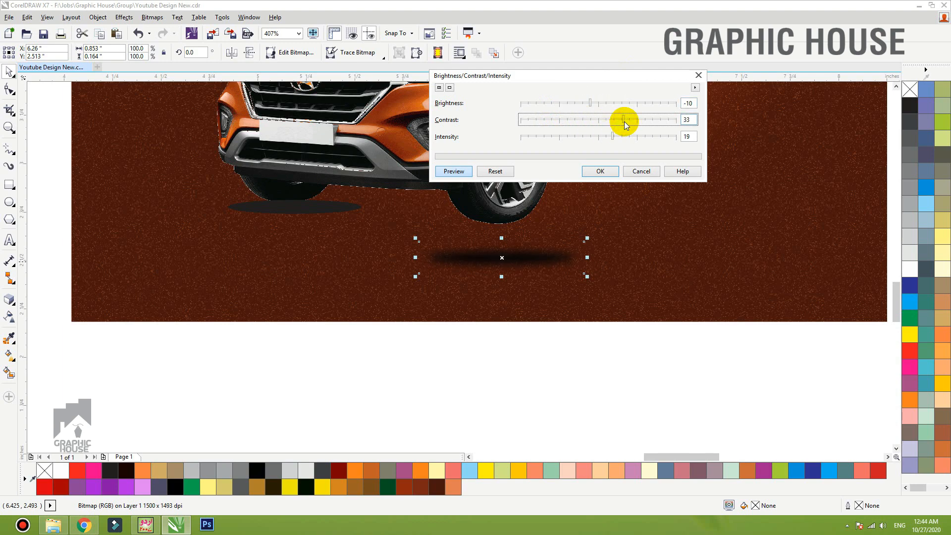
left_click(597, 172)
Fit the blurred shadow under the right wheel and replace the plain ellipse under the left wheel with a copy of it.
left_click_drag(500, 237, 522, 219)
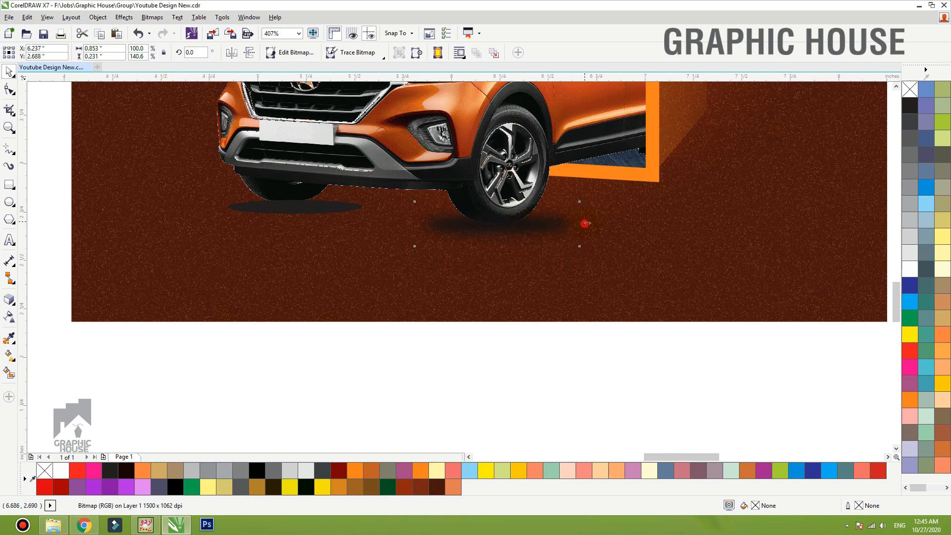
left_click_drag(585, 223, 555, 221)
left_click_drag(343, 212, 318, 220)
key("Delete")
left_click_drag(528, 224, 345, 208)
left_click_drag(346, 208, 344, 206)
scroll(363, 284, "down", 1)
left_click(382, 287)
key("shift+F2")
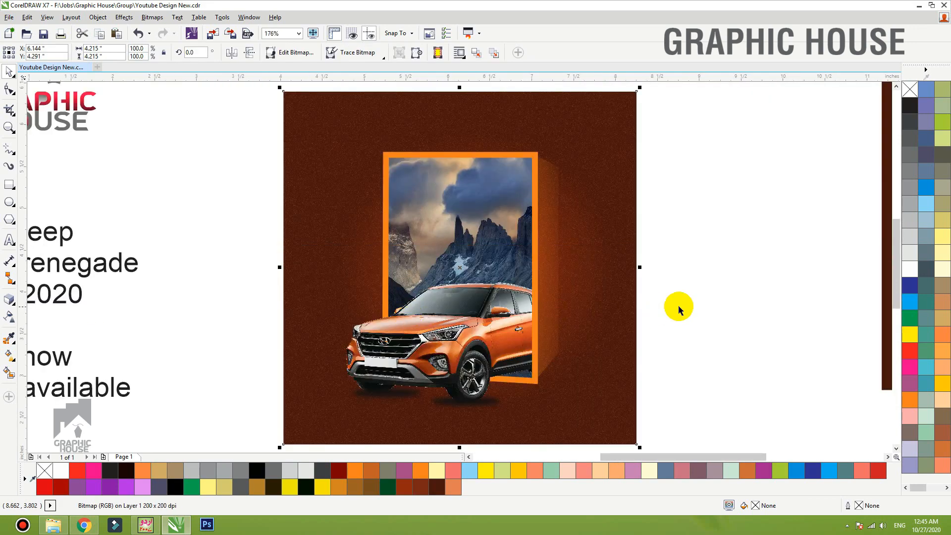
left_click(678, 308)
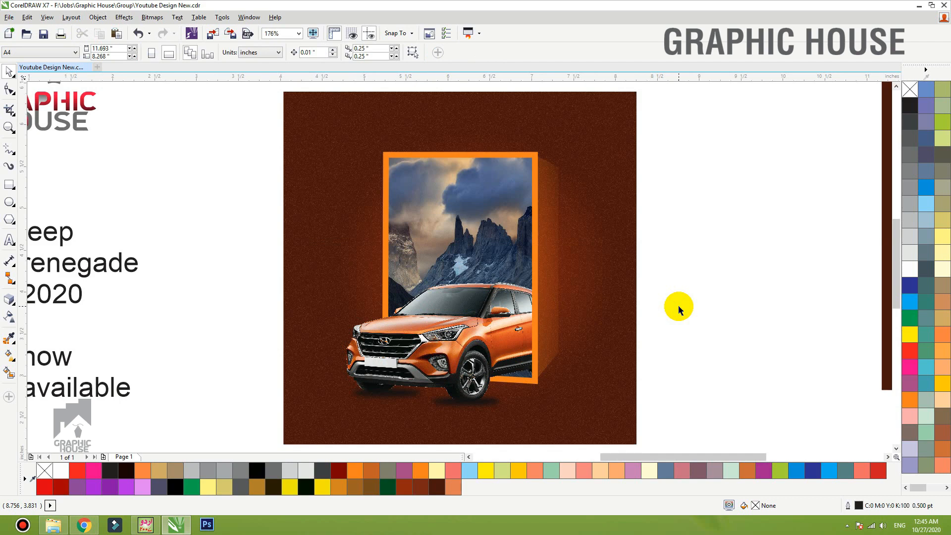
Copy the orange-framed photo panel to the empty area right of the design and delete the copy's clipped contents.
left_click(537, 217)
left_click(479, 201)
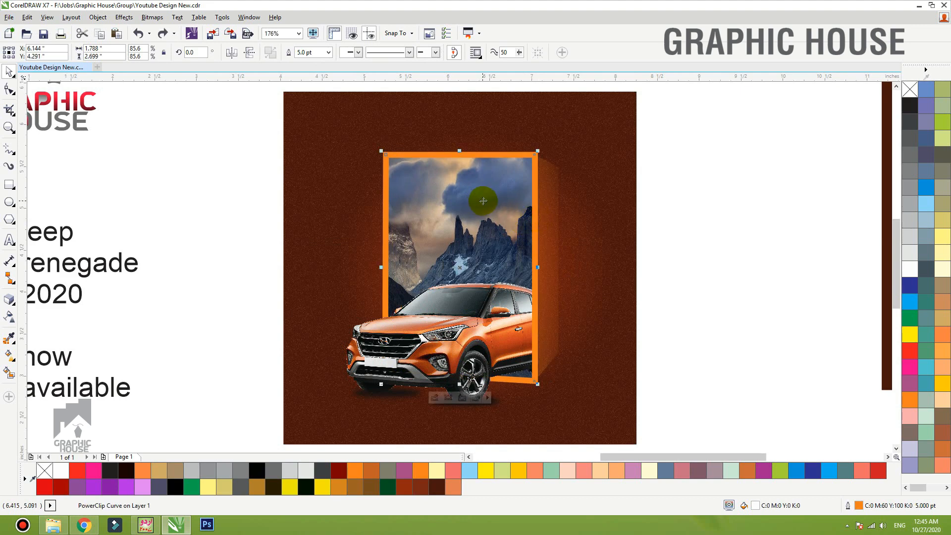
left_click_drag(483, 201, 762, 204)
right_click(790, 199)
key("ctrl+z")
key("Delete")
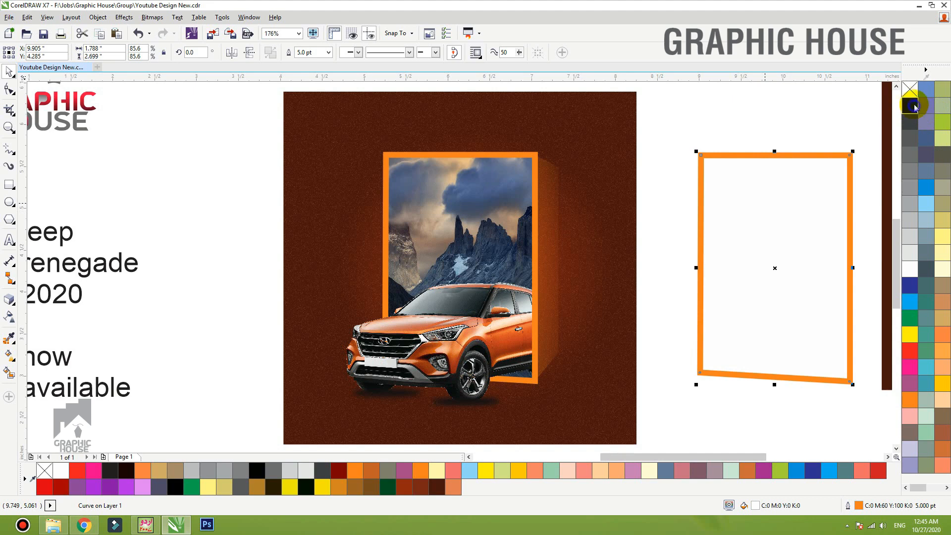
Remove the copied frame's fill and replace its orange outline with a black hairline.
right_click(914, 105)
left_click(909, 90)
right_click(909, 91)
right_click(913, 103)
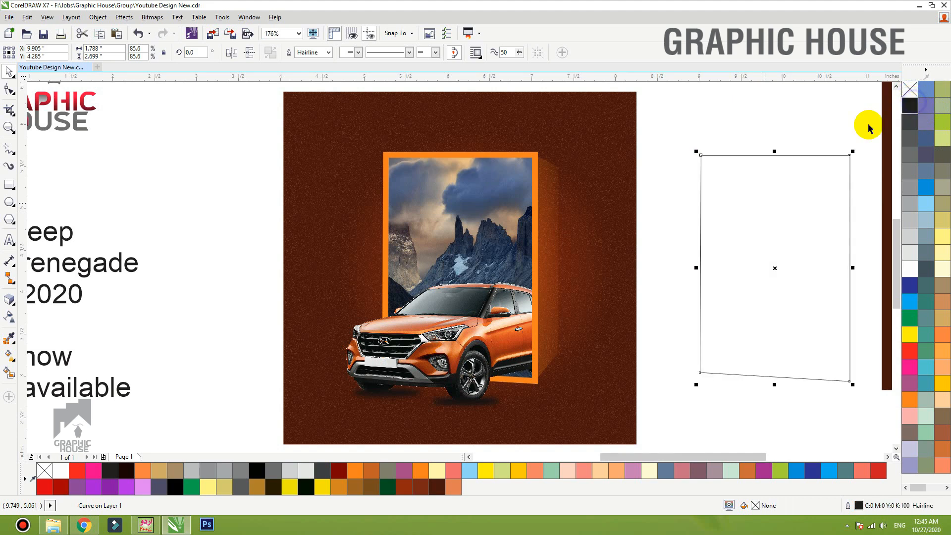
Add a drop shadow to the hairline frame with opacity 88 and the feathering direction set to Middle.
left_click(10, 300)
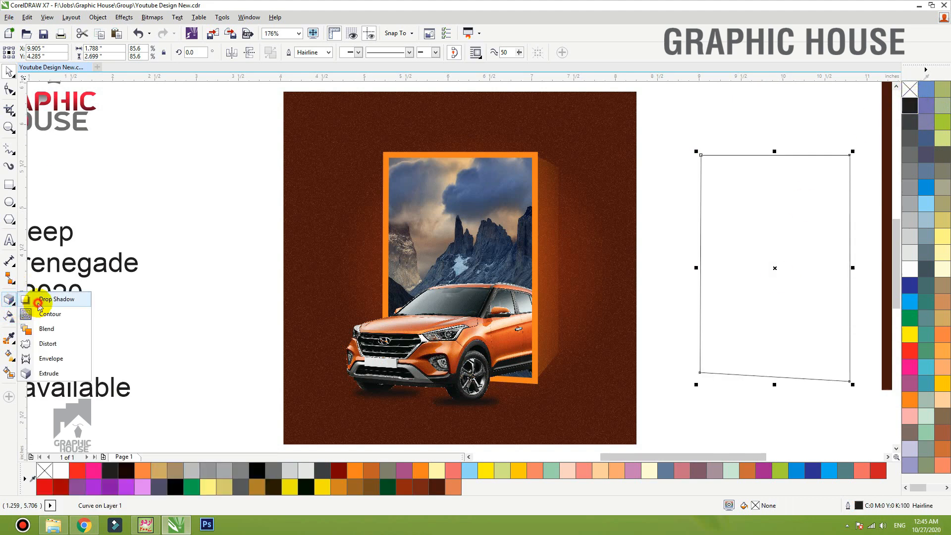
left_click(39, 300)
left_click_drag(774, 268, 767, 311)
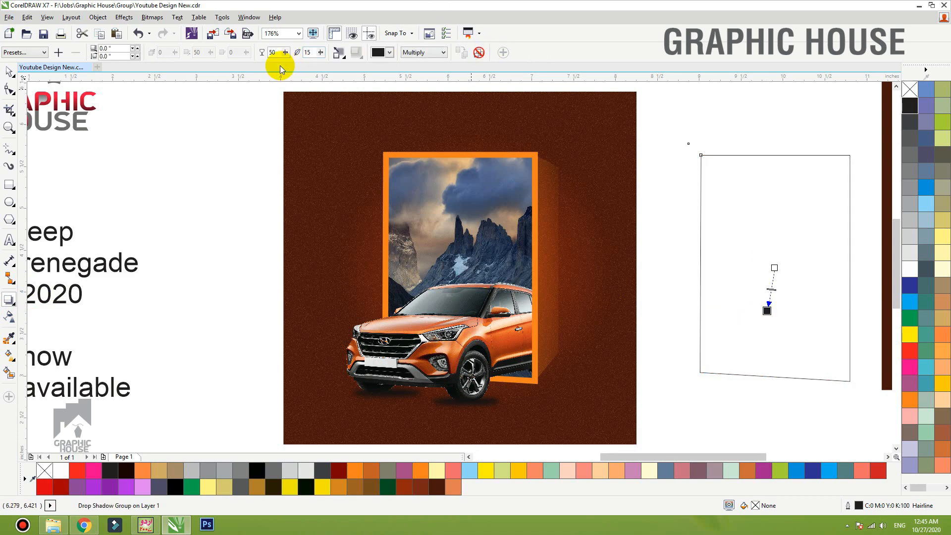
double_click(272, 52)
type("88")
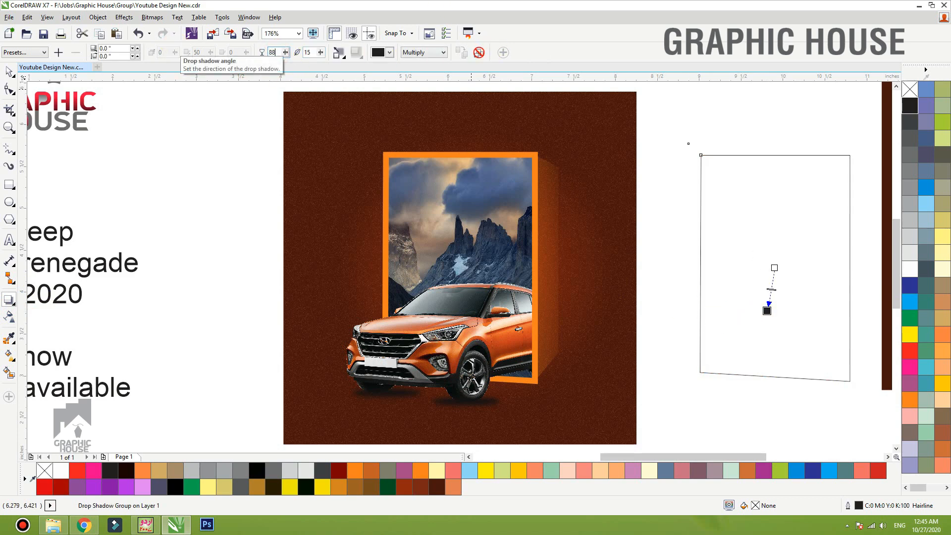
left_click(339, 52)
left_click(346, 83)
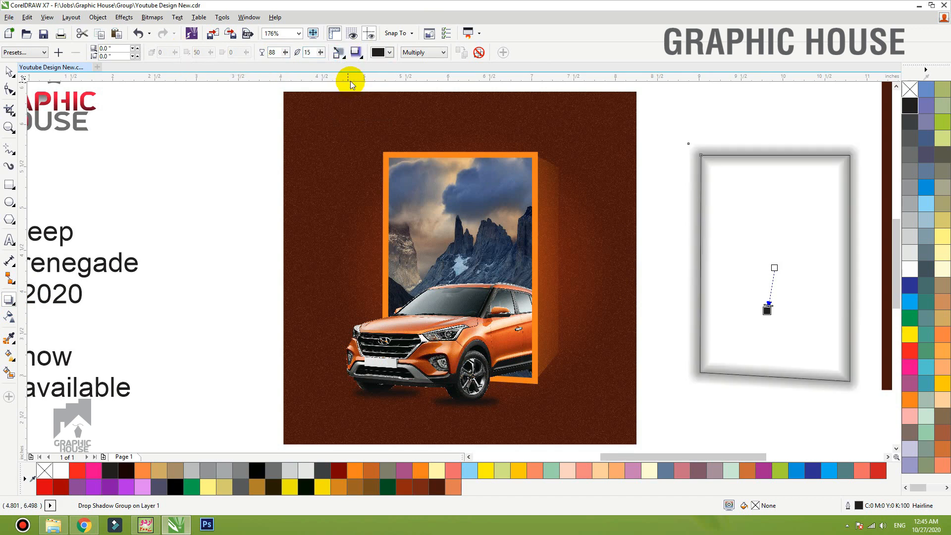
Centre the shadowed hairline frame on the orange-framed photo panel, send it to the back, and PowerClip it inside the panel.
left_click(10, 72)
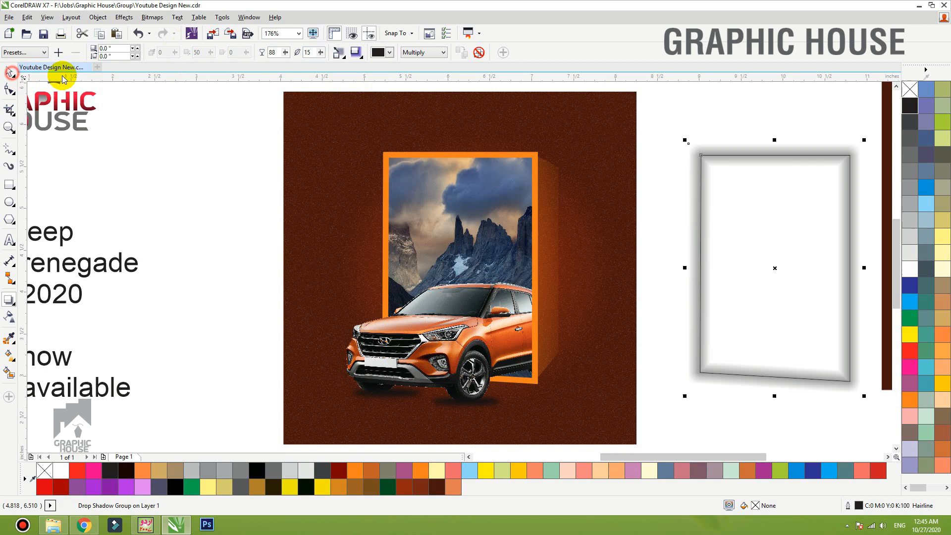
left_click(514, 161, "shift")
key("c")
key("e")
left_click(715, 144)
left_click_drag(478, 185, 556, 208)
key("ctrl+z")
key("shift+Page_Down")
key("ctrl+1")
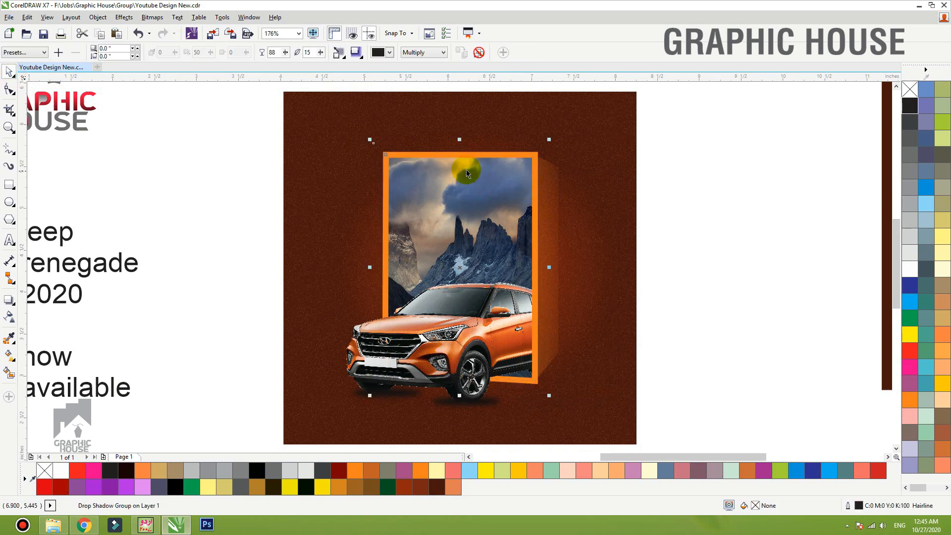
left_click(439, 158)
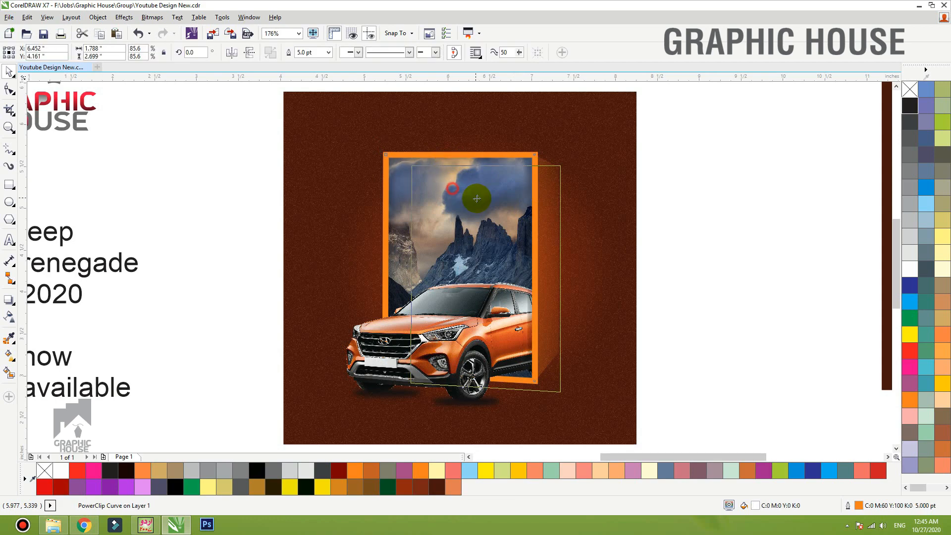
Within the photo panel's PowerClip contents, set the drop shadow's feathering direction to Outside and its feathering to 20.
left_click(453, 186, "ctrl")
left_click_drag(470, 184, 277, 149)
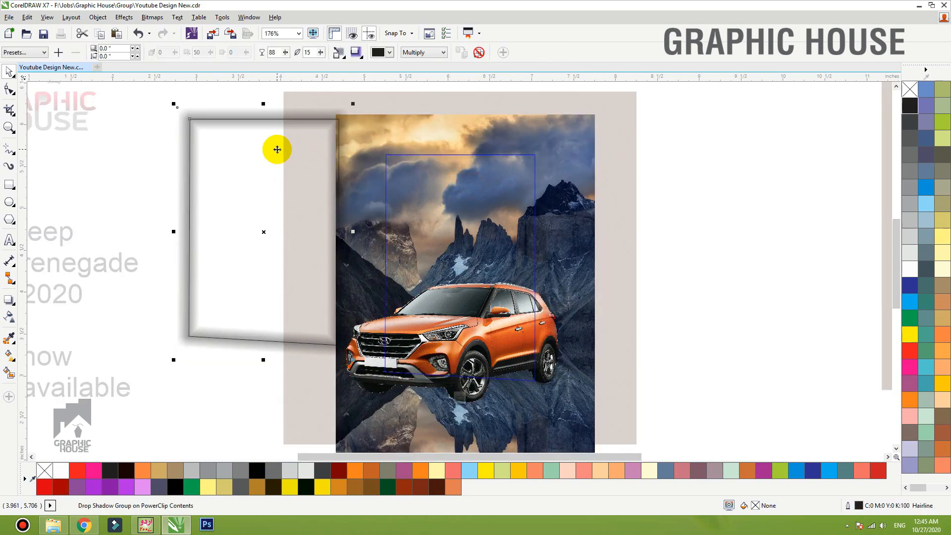
key("ctrl+z")
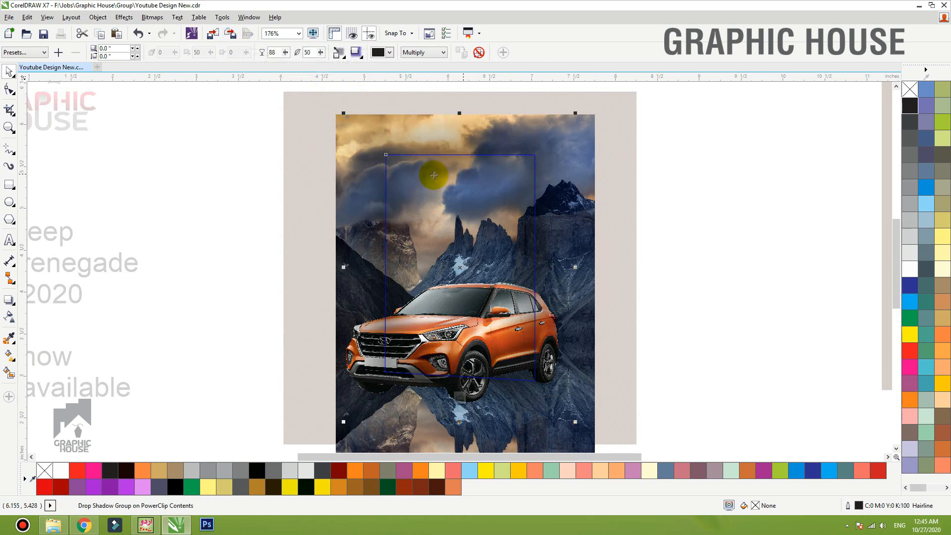
left_click(340, 52)
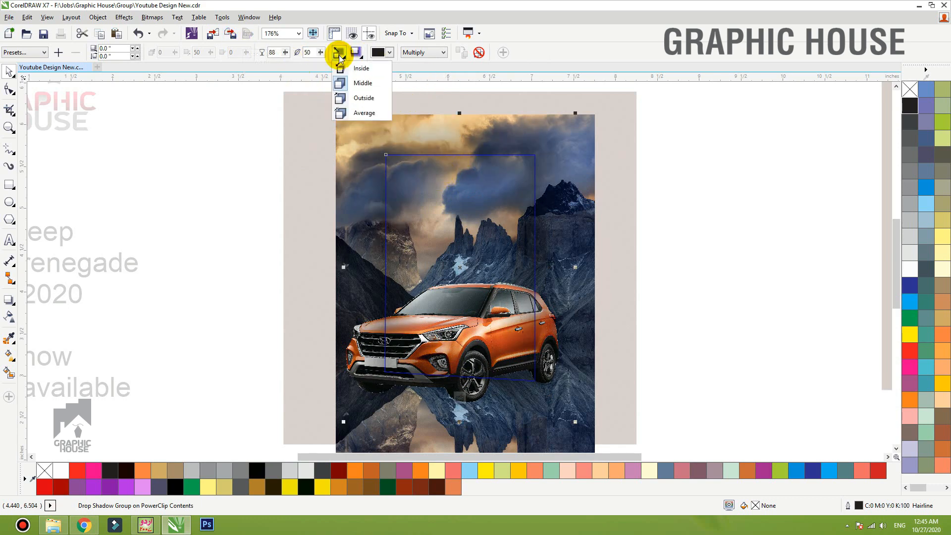
left_click(341, 98)
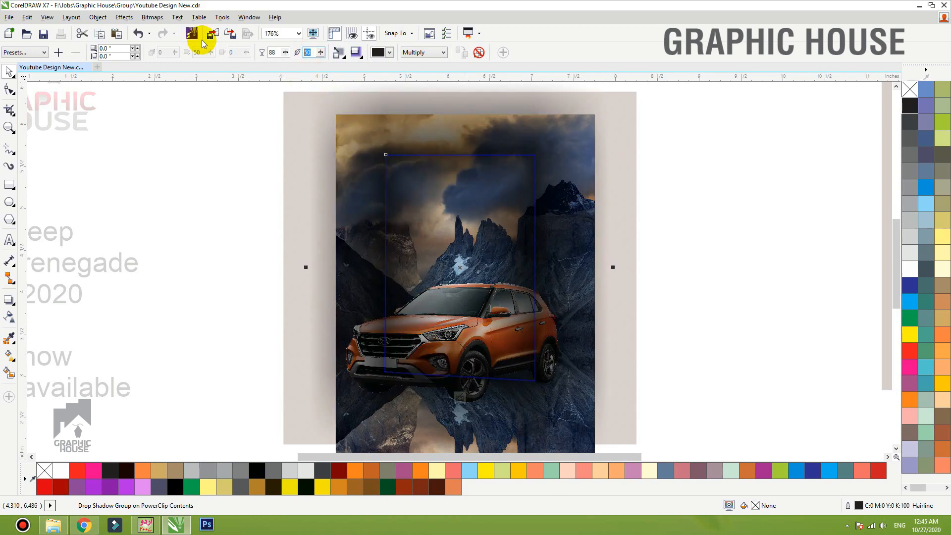
type("1")
type("0")
key("Return")
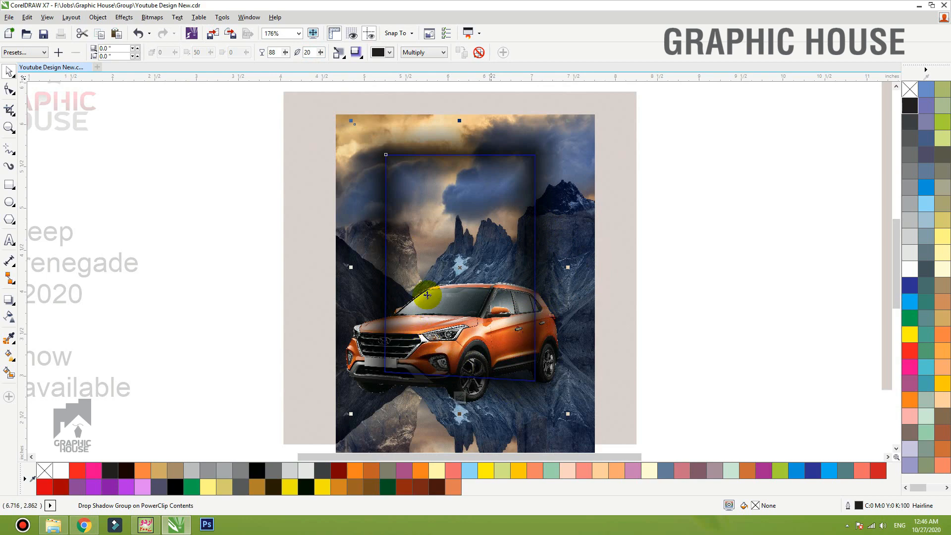
Finish editing the photo panel's PowerClip contents and undo the accidental shift of the panel.
left_click(744, 199)
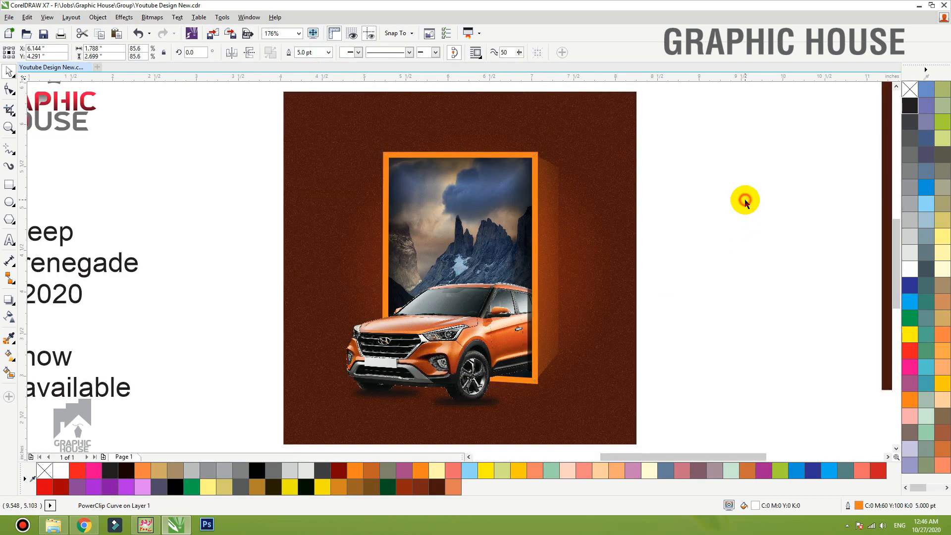
left_click_drag(529, 333, 544, 331)
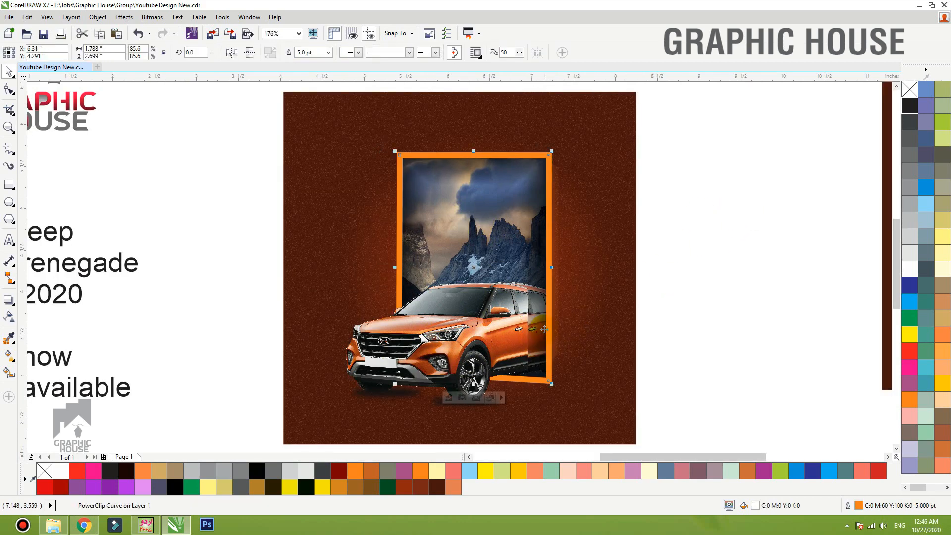
key("ctrl+z")
left_click(711, 309)
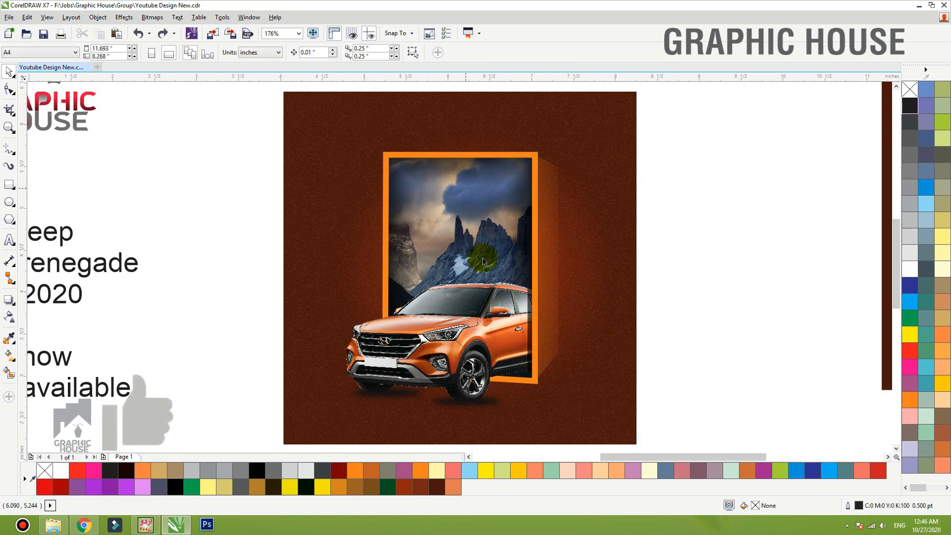
Draw a rectangle about 0.23 by 1.663 inches over the car's rear, along the photo panel's inner right edge, and fill it black.
left_click(486, 358)
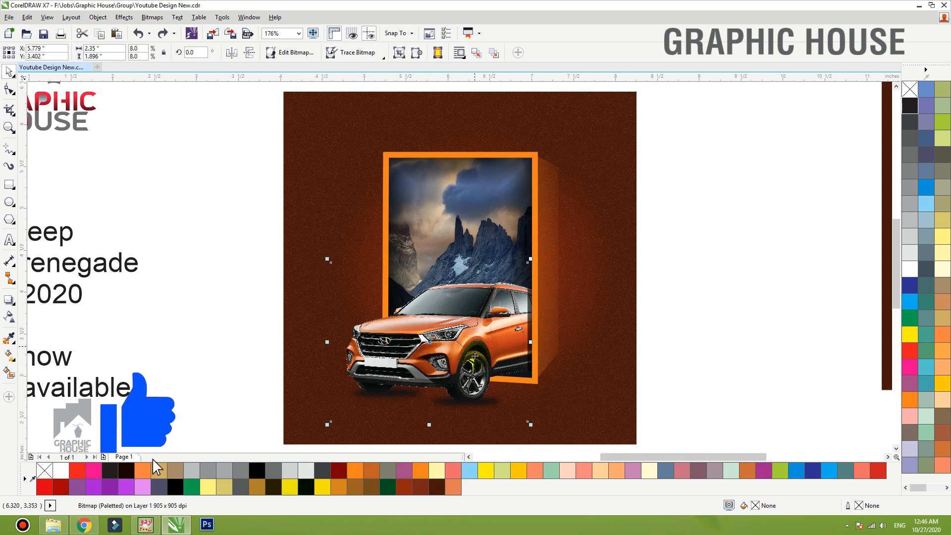
key("F2")
mouse_move(705, 166)
left_mouse_down()
mouse_move(649, 215)
mouse_move(239, 451)
left_mouse_up()
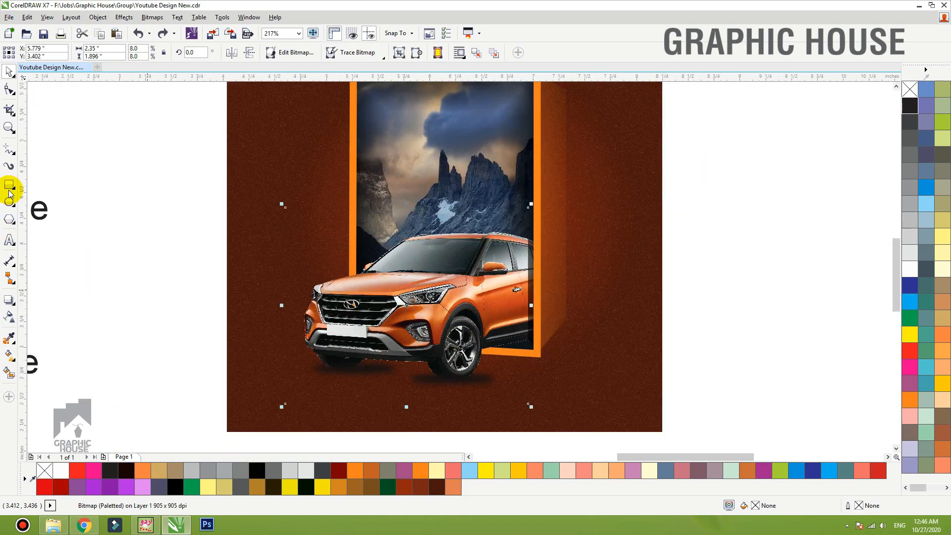
left_click(9, 185)
left_click_drag(532, 177, 511, 348)
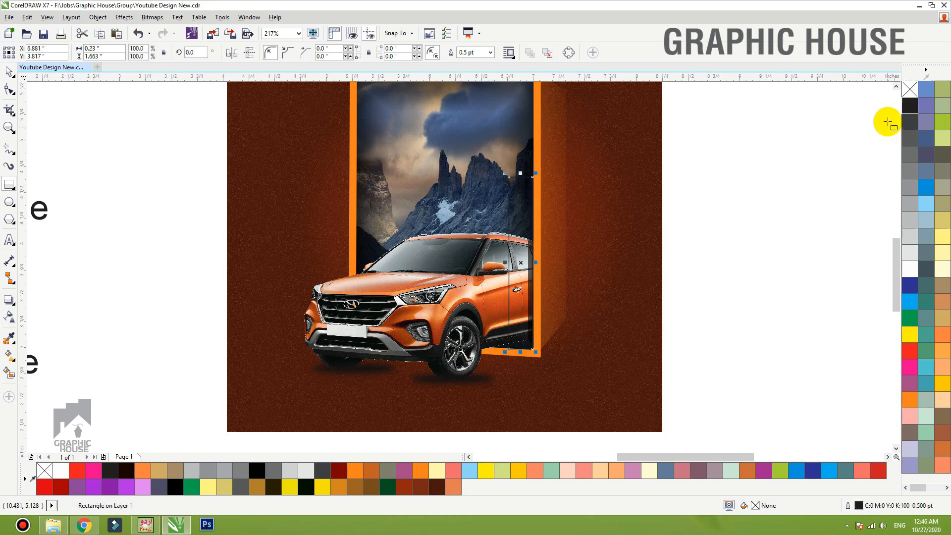
left_click(910, 105)
Remove the black rectangle's outline, convert it to curves, and adjust its left corner nodes to follow the frame's perspective.
key("F2")
left_click_drag(625, 247, 395, 384)
key("space")
key("F10")
left_click_drag(464, 357, 464, 367)
scroll(473, 374, "down", 3)
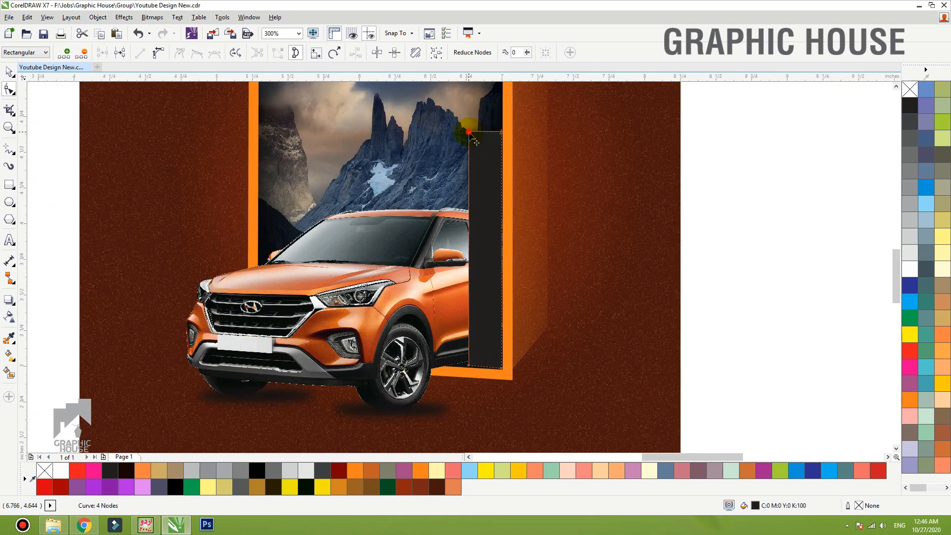
left_click_drag(470, 133, 469, 136)
Apply a horizontal linear transparency to the black shape, solid at the frame's right edge and fading out toward the car's front.
left_click(9, 316)
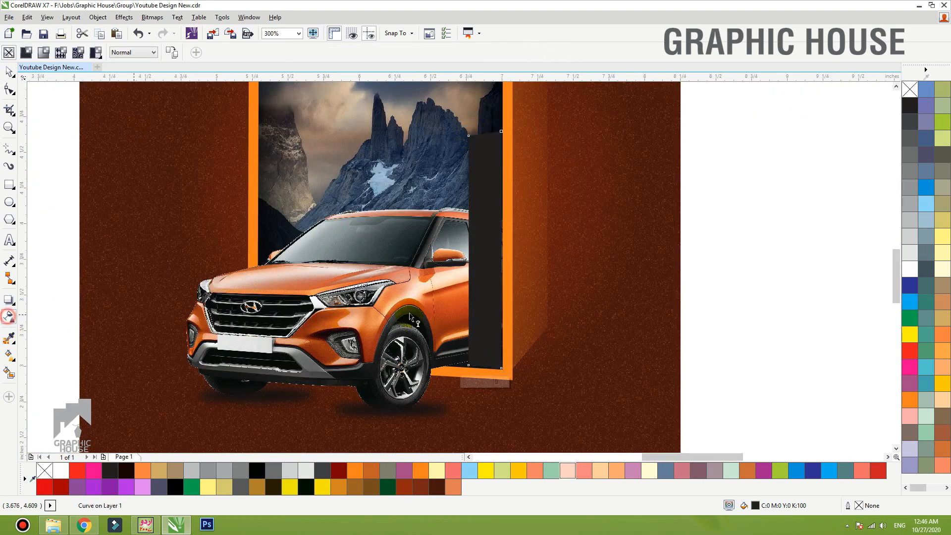
left_click_drag(552, 272, 463, 271)
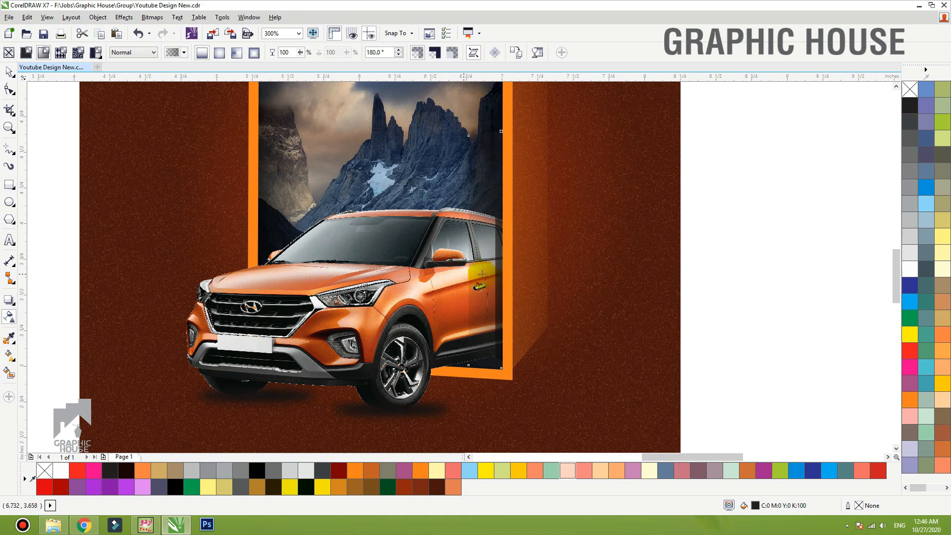
left_click_drag(547, 275, 468, 271)
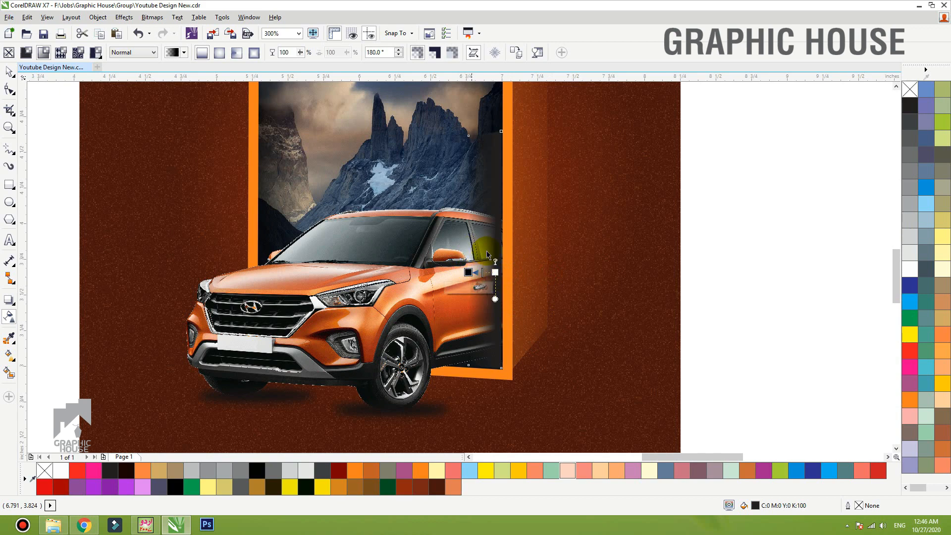
key("space")
scroll(491, 198, "down", 1)
left_click(619, 215)
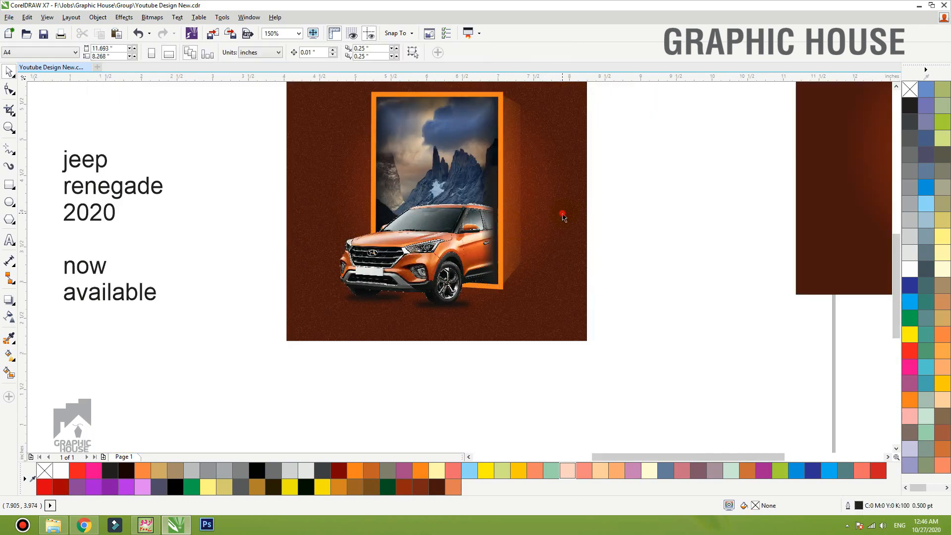
left_click(563, 216)
key("shift+F2")
left_click(711, 215)
left_click(712, 218)
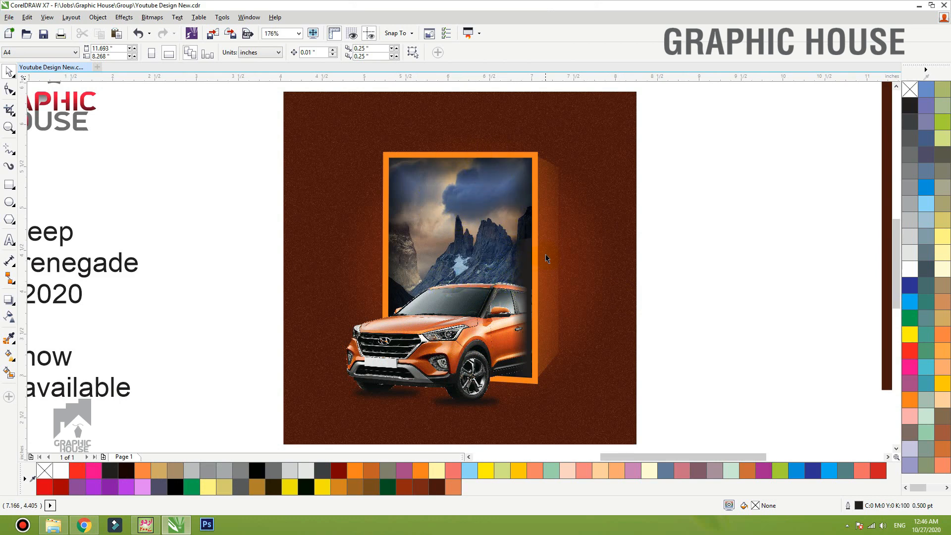
left_click_drag(545, 254, 564, 255)
key("ctrl+z")
left_click(459, 401)
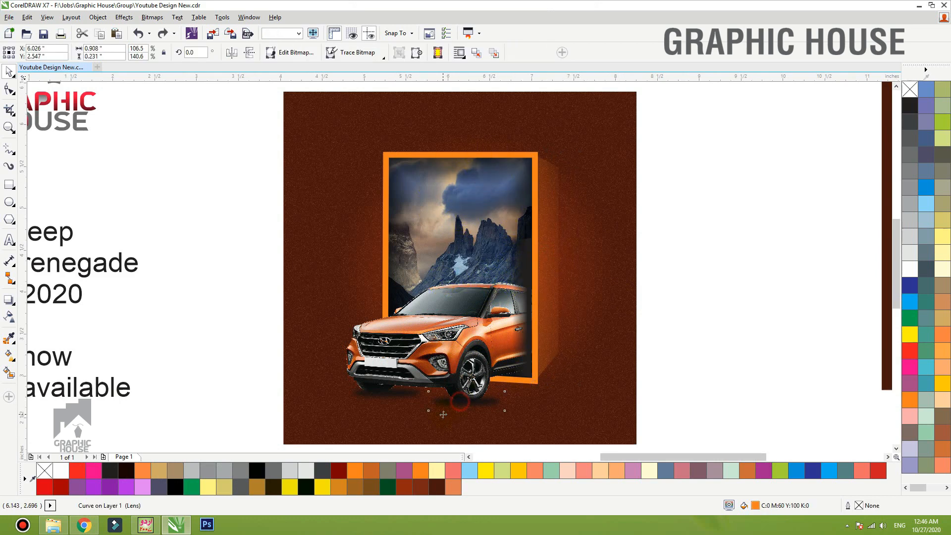
left_click_drag(473, 333, 388, 327)
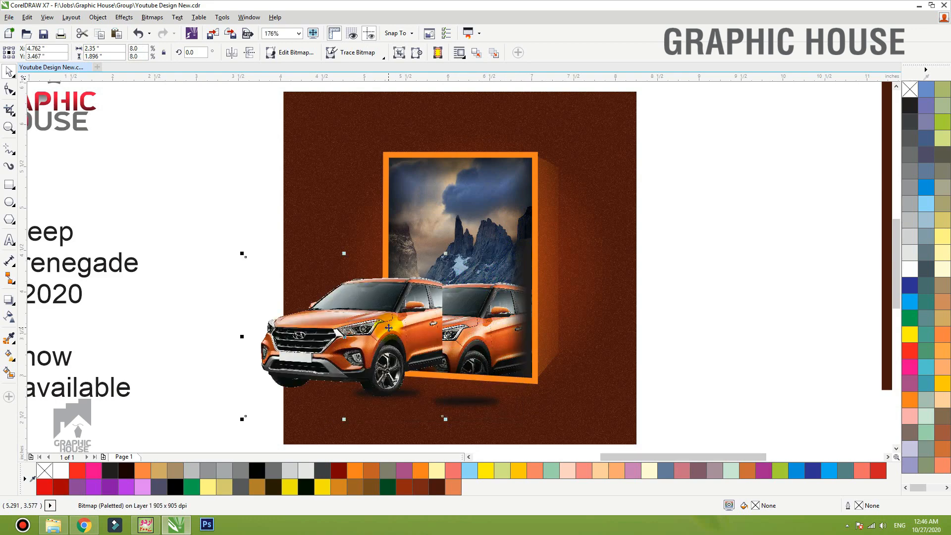
key("ctrl+z")
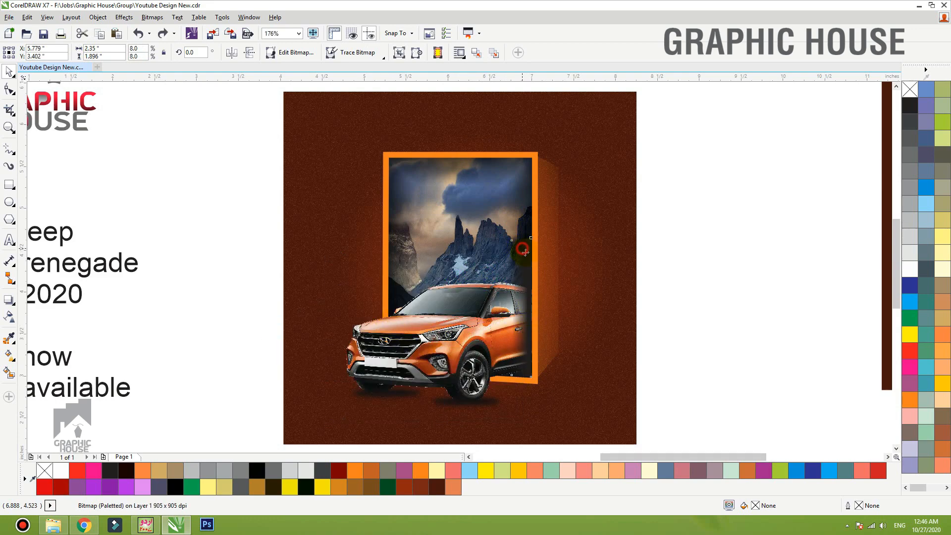
left_click_drag(523, 250, 629, 255)
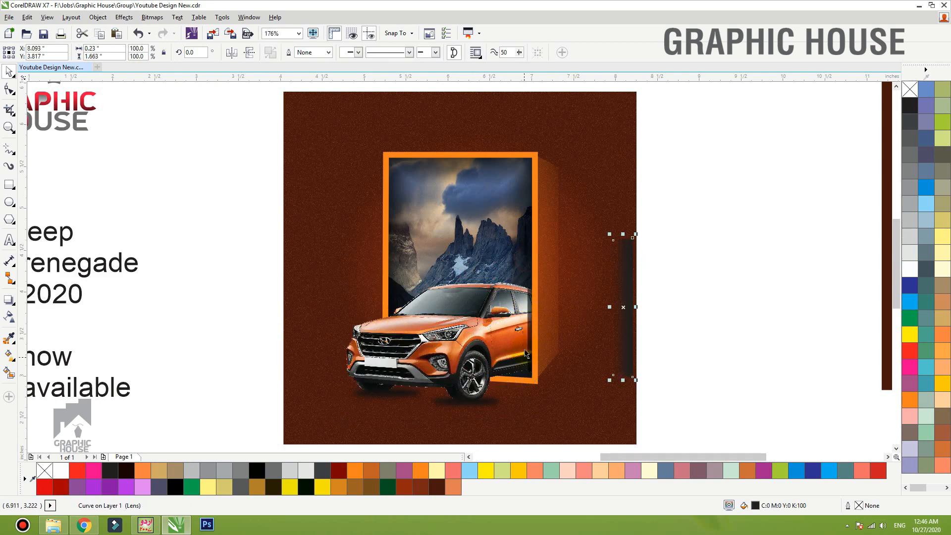
key("ctrl+z")
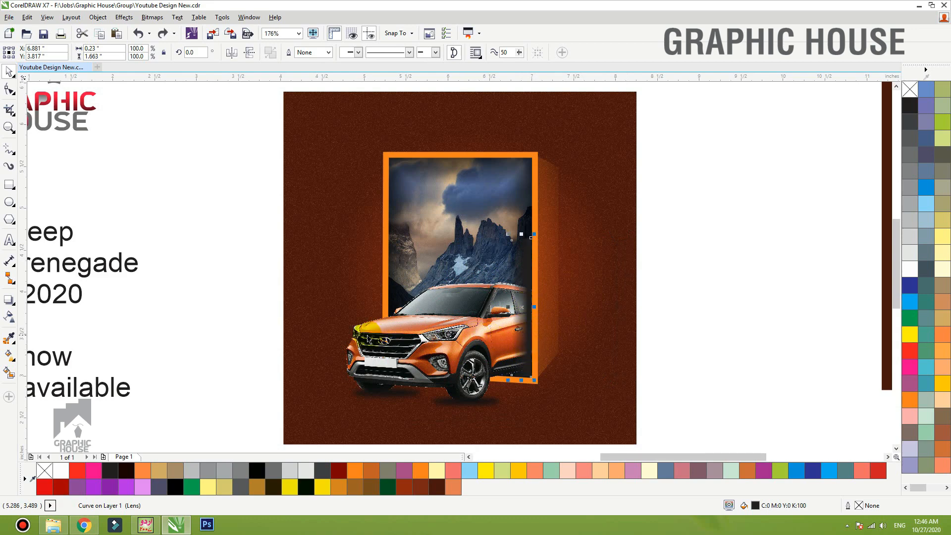
Delete the spare gradient square to the right of the advertisement.
left_click(702, 283)
scroll(641, 282, "down", 2)
key("F4")
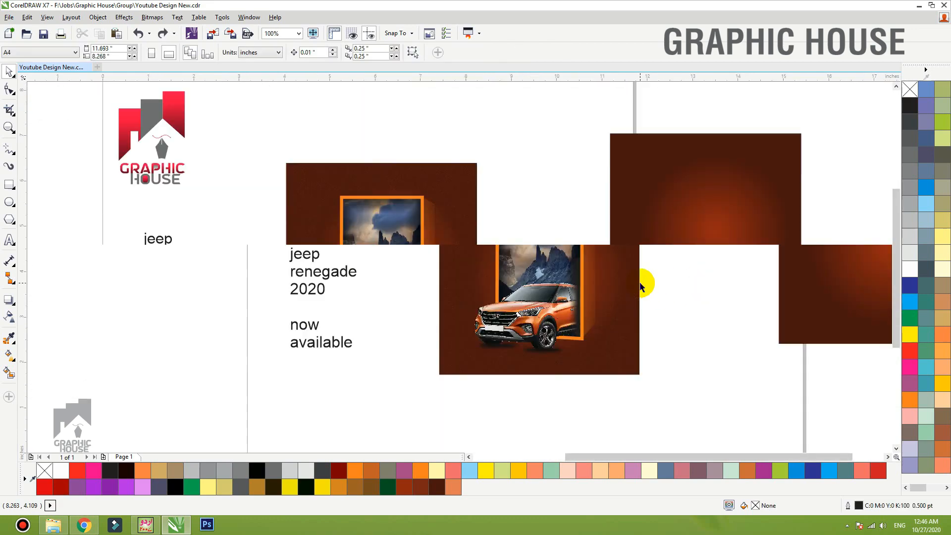
left_click_drag(630, 208, 738, 263)
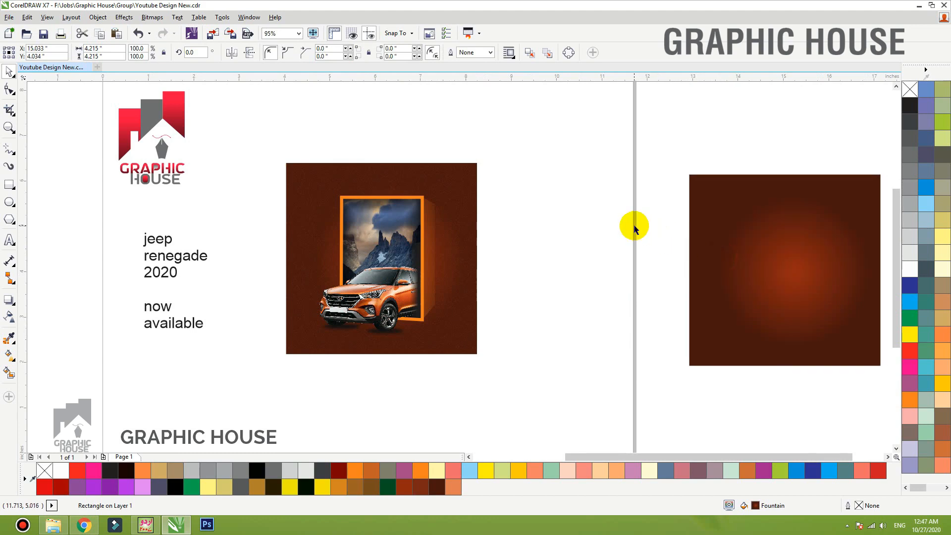
key("Delete")
Move the Jeep Renegade text block next to the advertisement and change it to Title Case.
scroll(218, 268, "left", 3)
left_click_drag(318, 259, 397, 208)
key("F2")
scroll(771, 433, "up", 1)
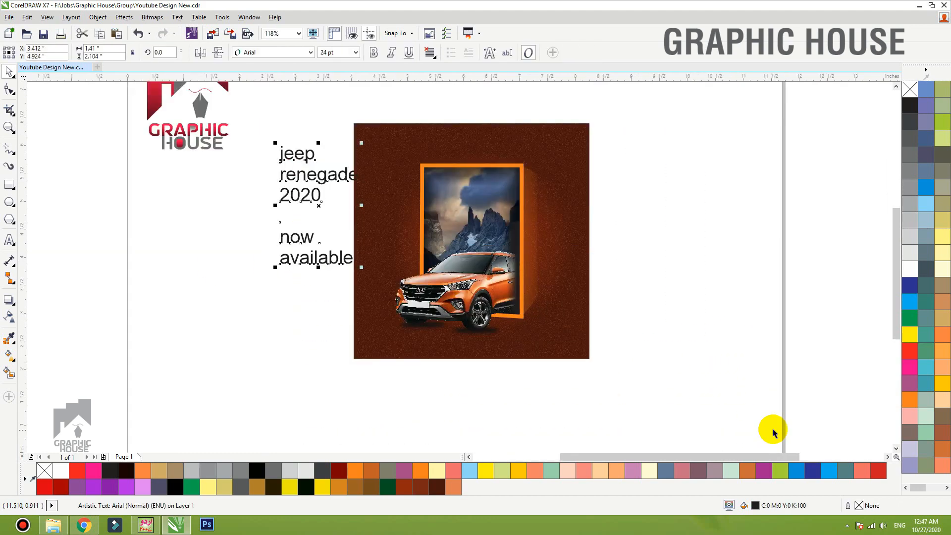
left_click(177, 17)
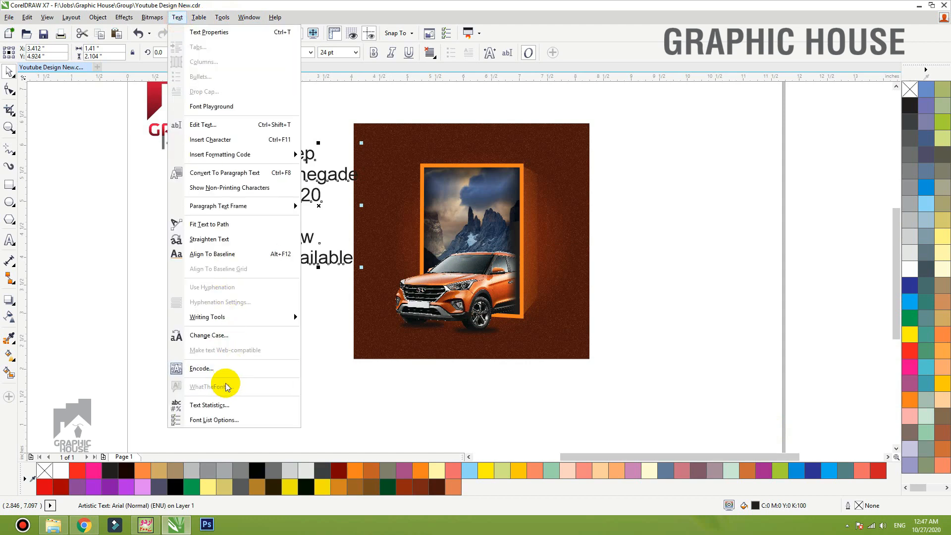
left_click(209, 334)
left_click(419, 264)
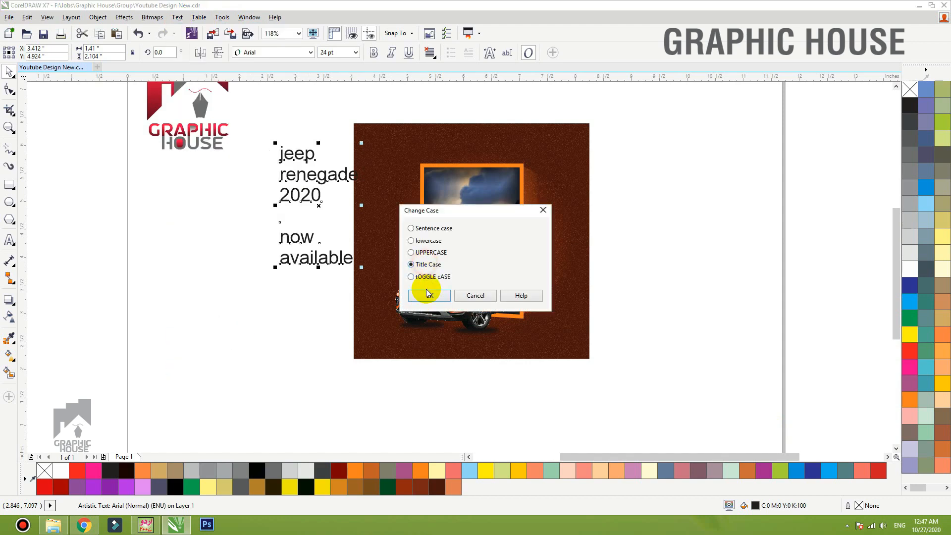
left_click(429, 296)
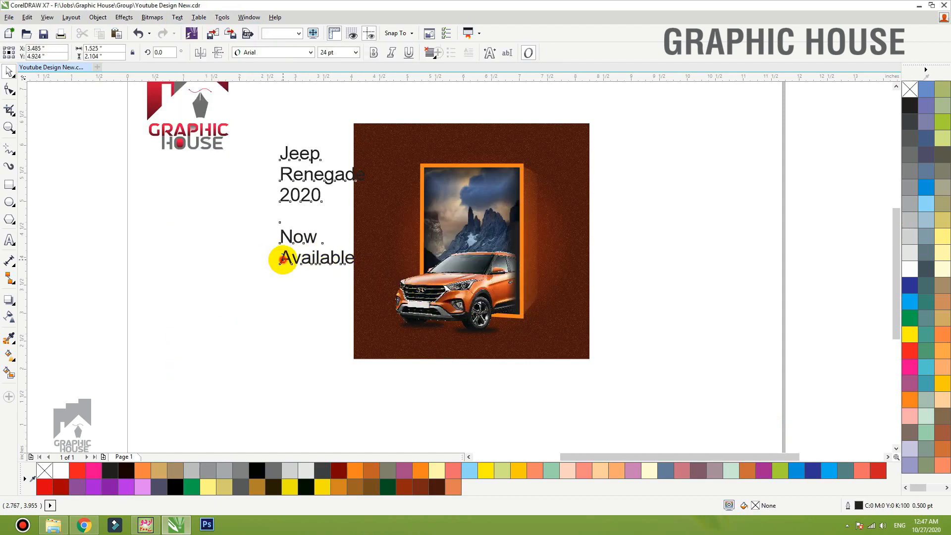
Join "Now" and "Available" on one line, separate it from the headline text, and place it below the car.
left_click(280, 260)
key("BackSpace")
left_click(8, 71)
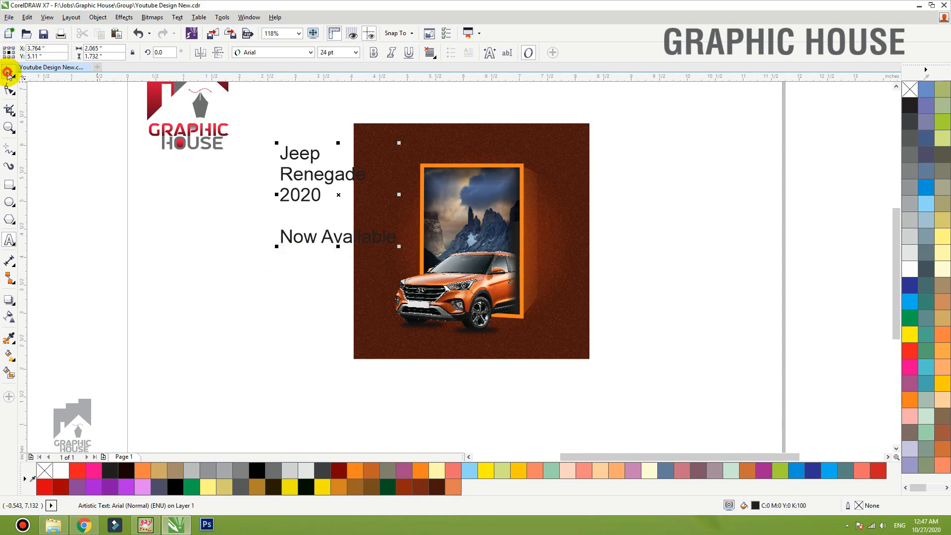
left_click_drag(340, 242, 456, 346)
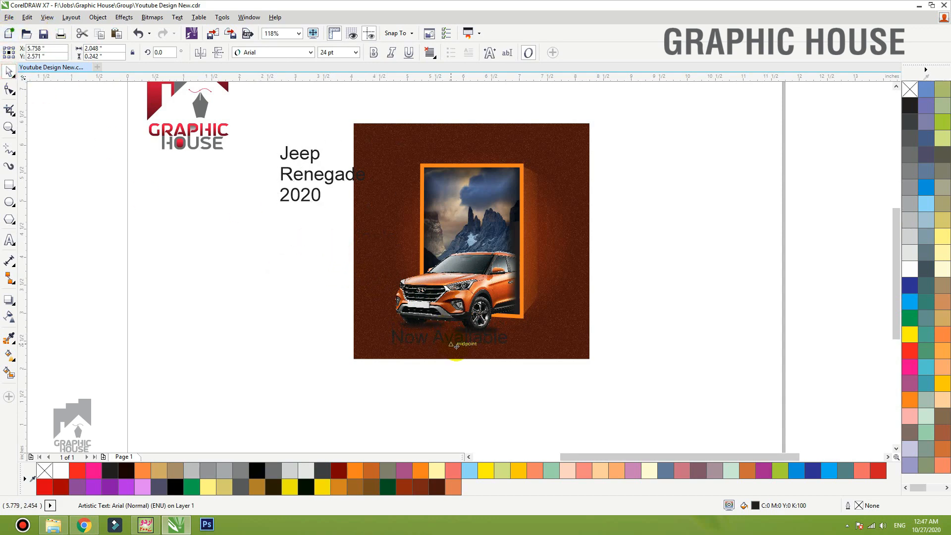
Set the "Now Available" text in Arkitech with a white fill and scale it down to about 12.2 pt.
key("shift+F2")
left_click(286, 55)
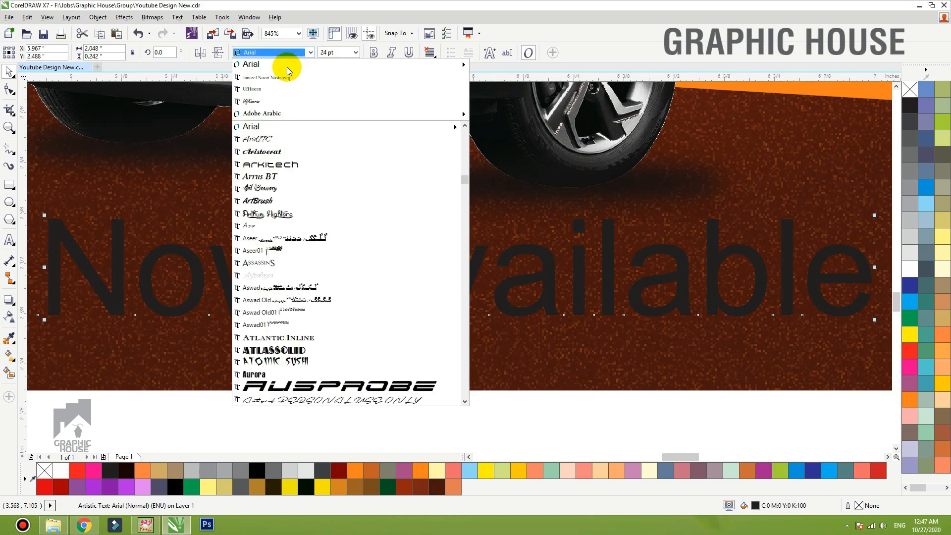
mouse_move(284, 114)
left_click(338, 161)
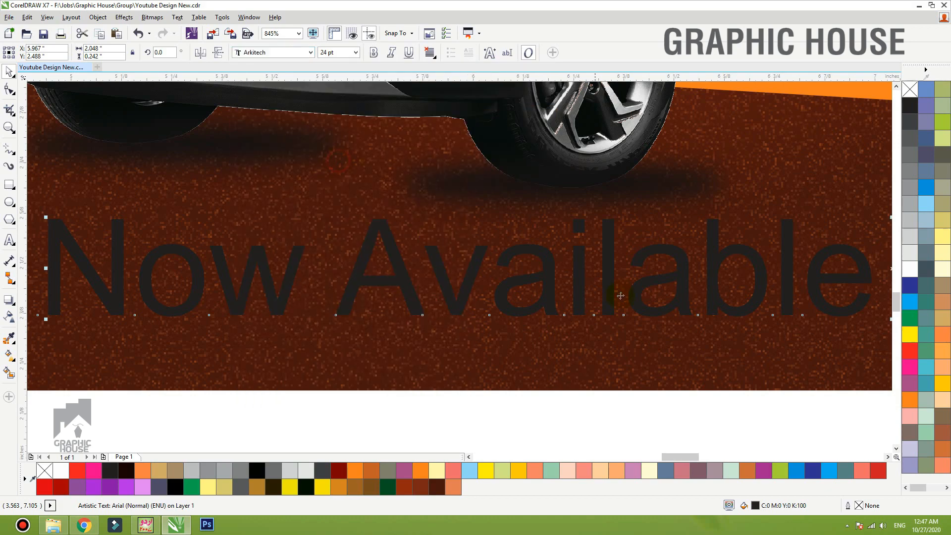
scroll(791, 363, "down", 1)
left_click(923, 276)
scroll(278, 259, "down", 2)
left_click_drag(263, 227, 867, 342)
key("ctrl+z")
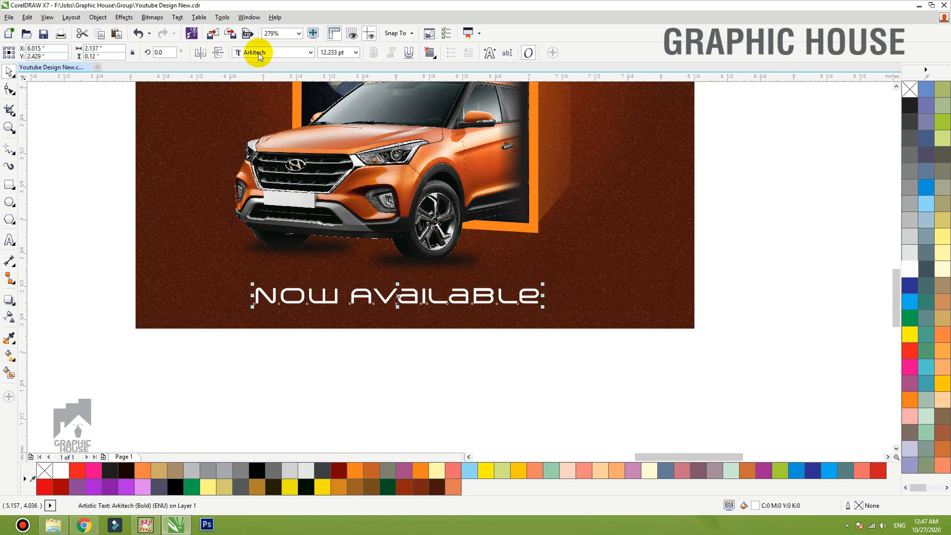
Try the BankGothic Lt BT font on the "Now Available" text.
left_click(267, 52)
scroll(302, 204, "down", 7)
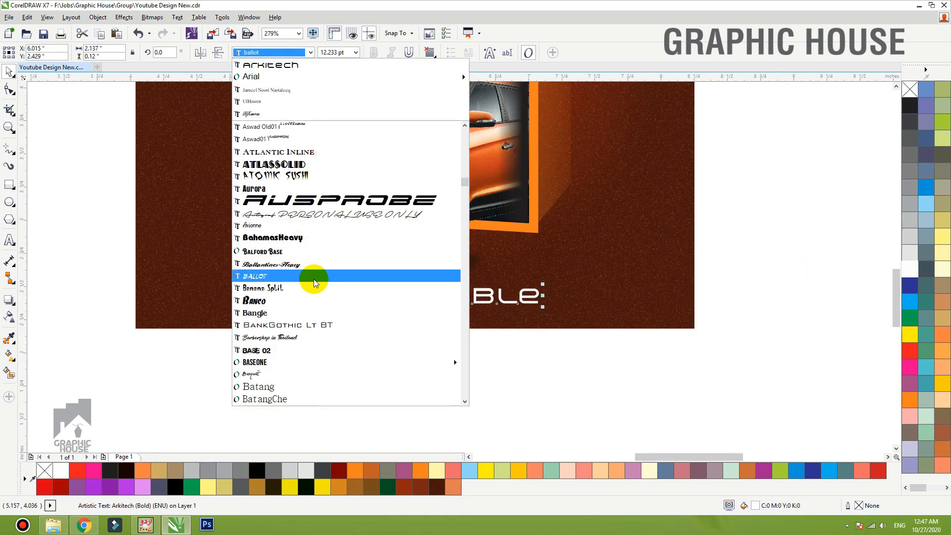
left_click(324, 250)
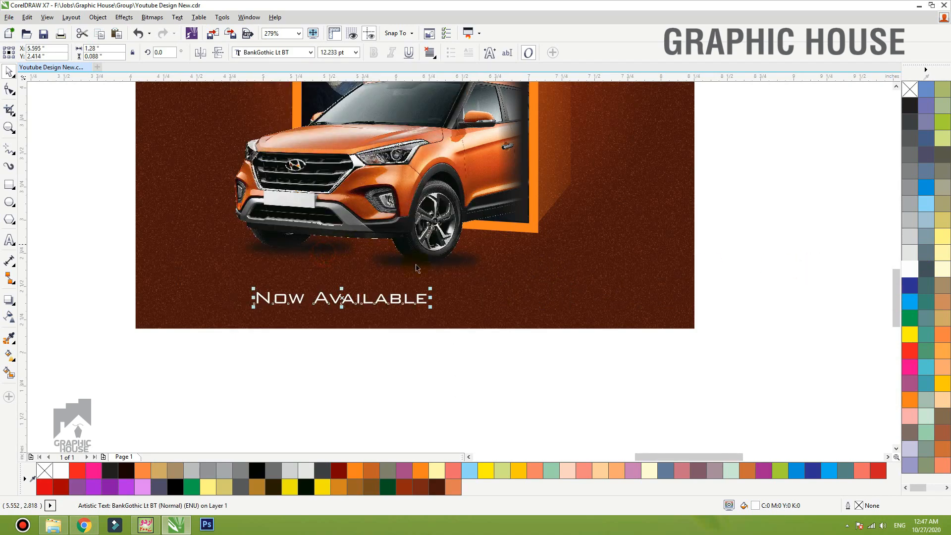
Change the "Now Available" font to Humanst521 BT and centre the text horizontally on the square background.
left_click(257, 52)
scroll(325, 141, "down", 3)
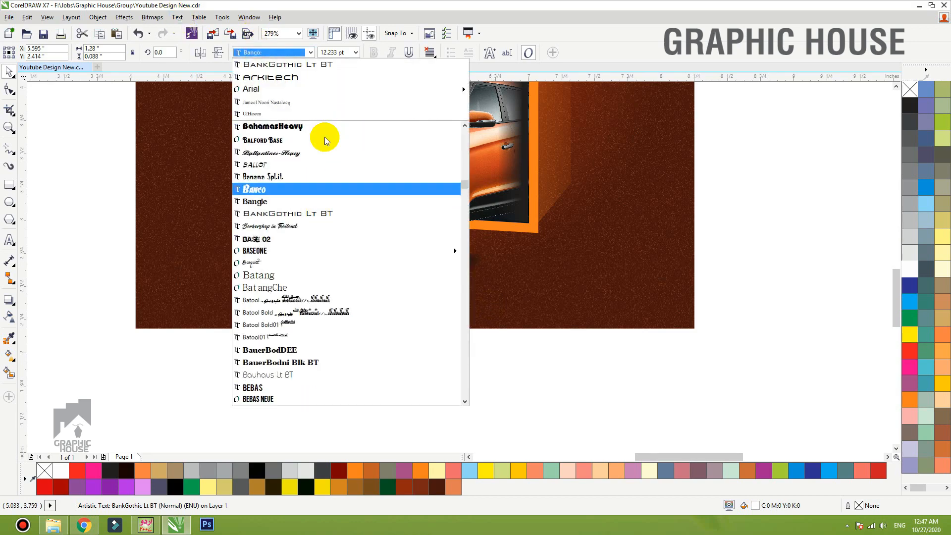
key("Down")
key("Down")
key("Down")
key("Down")
key("Down")
key("Down")
key("Down")
key("Down")
key("Down")
key("Down")
key("Down")
key("Down")
key("Down")
key("Down")
key("Down")
key("Down")
key("Down")
key("Down")
key("Down")
key("Down")
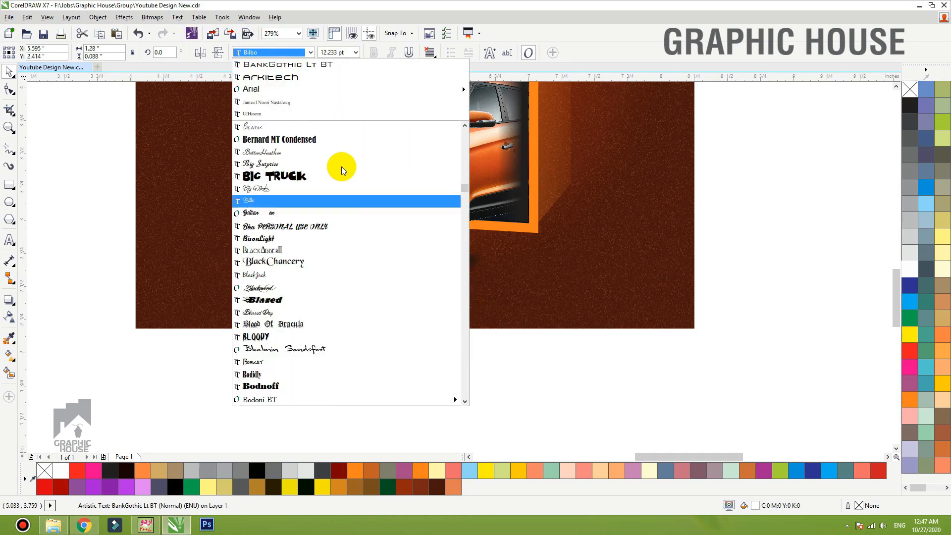
type("helv")
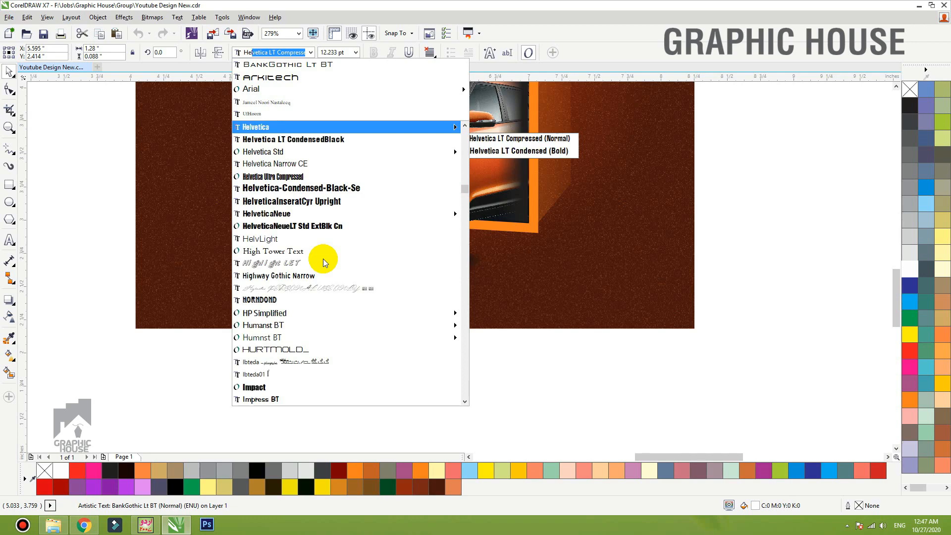
left_click(297, 325)
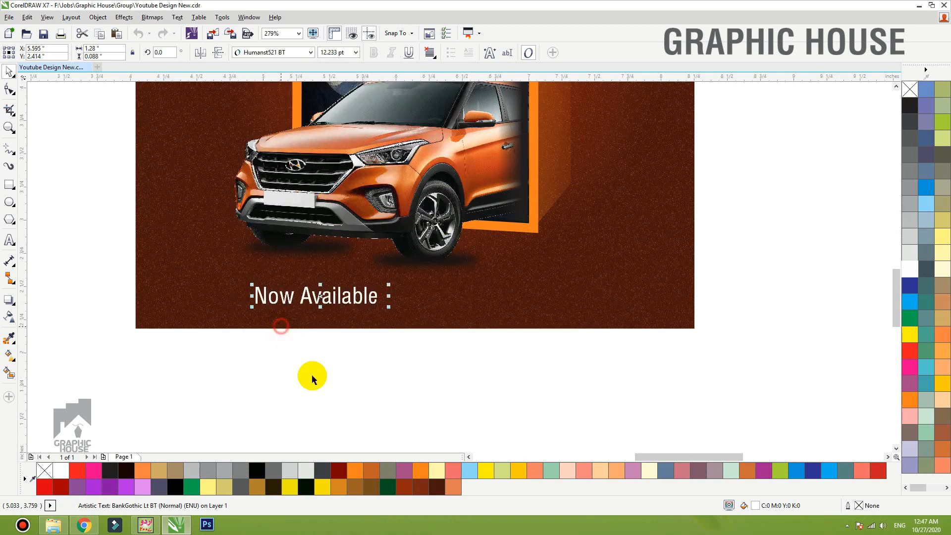
left_click(465, 315, "shift")
key("e")
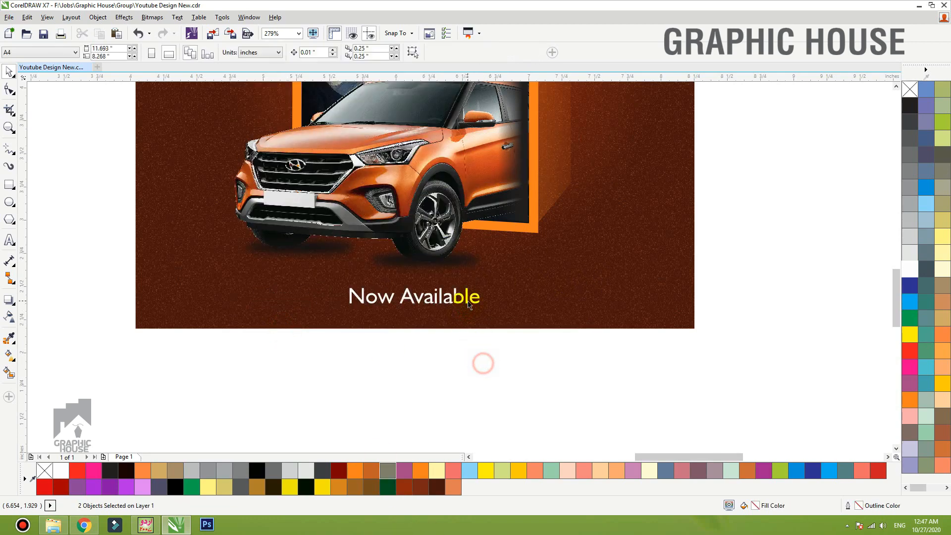
Enlarge the "Now Available" text slightly, widen its letter spacing, and centre it horizontally on the square background.
left_click(479, 292)
left_click_drag(486, 281, 494, 279)
left_click_drag(491, 308, 519, 307)
key("space")
left_click(550, 304, "shift")
key("c")
left_click(533, 358)
key("shift+F4")
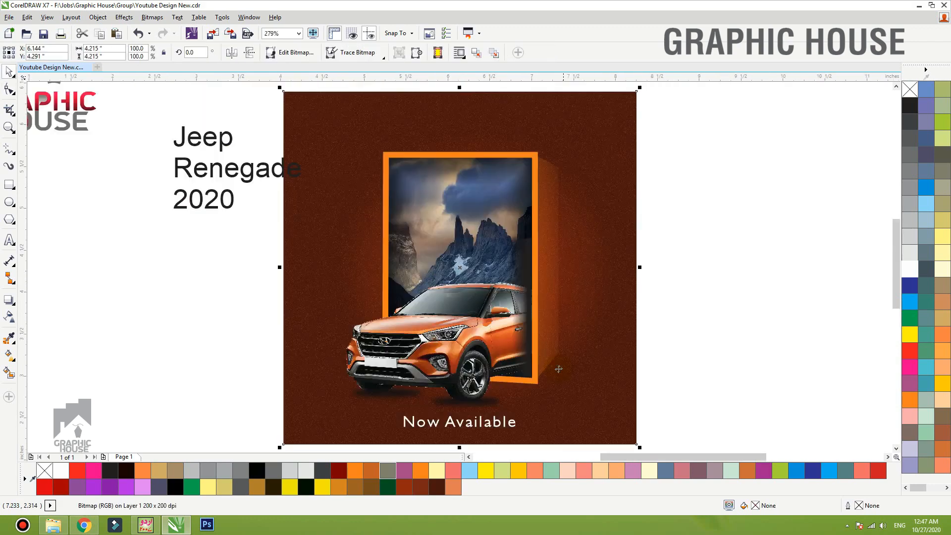
Set the three headline lines "Jeep", "Renegade" and "2020" in bold Humanst521 BT.
left_click(228, 174)
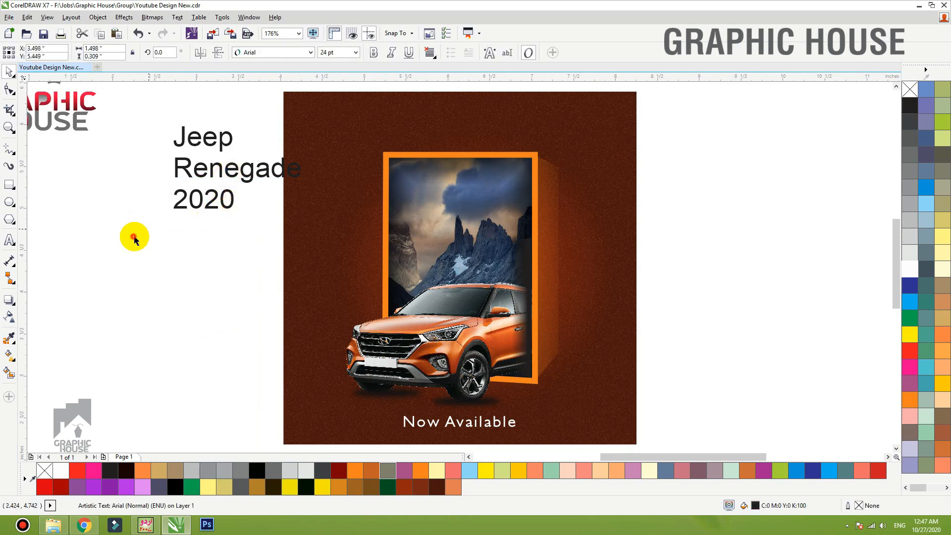
left_click_drag(134, 237, 317, 111)
left_click(261, 53)
left_click(277, 76)
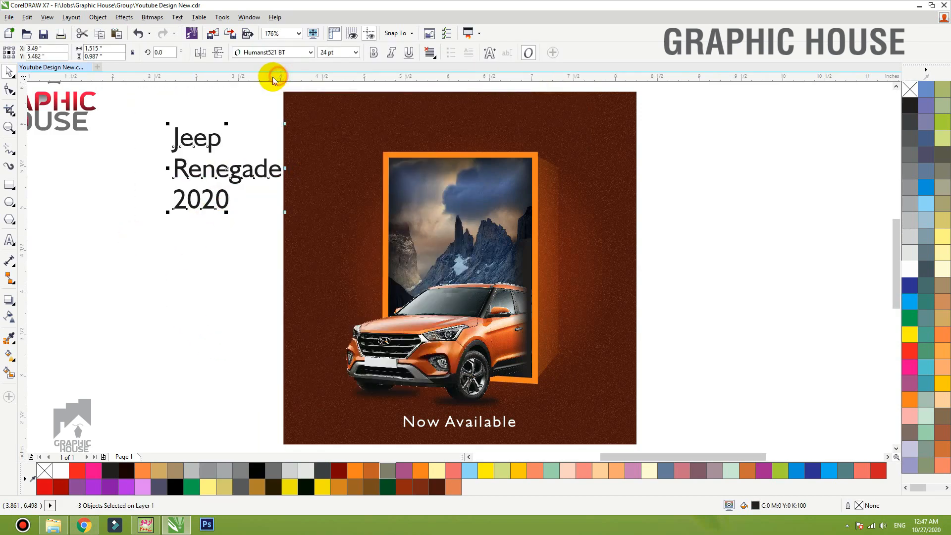
left_click(374, 52)
Place the headline in the background's upper-left corner, scaled down to about 20 pt and filled white.
left_click_drag(254, 166, 383, 142)
left_click_drag(427, 104, 406, 114)
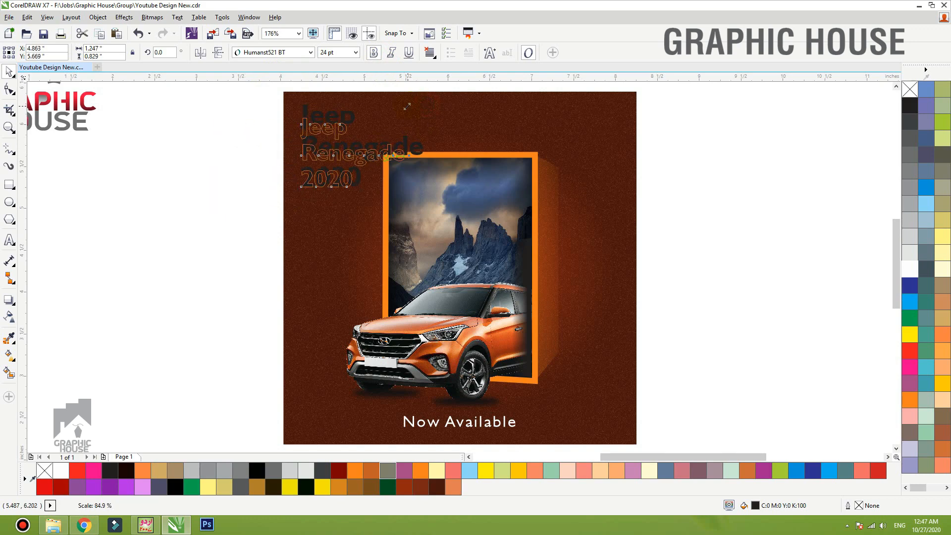
left_click(909, 269)
key("Up")
key("Up")
key("Up")
key("Up")
key("Up")
key("Up")
key("Up")
key("Up")
key("Up")
key("Up")
key("Up")
key("Up")
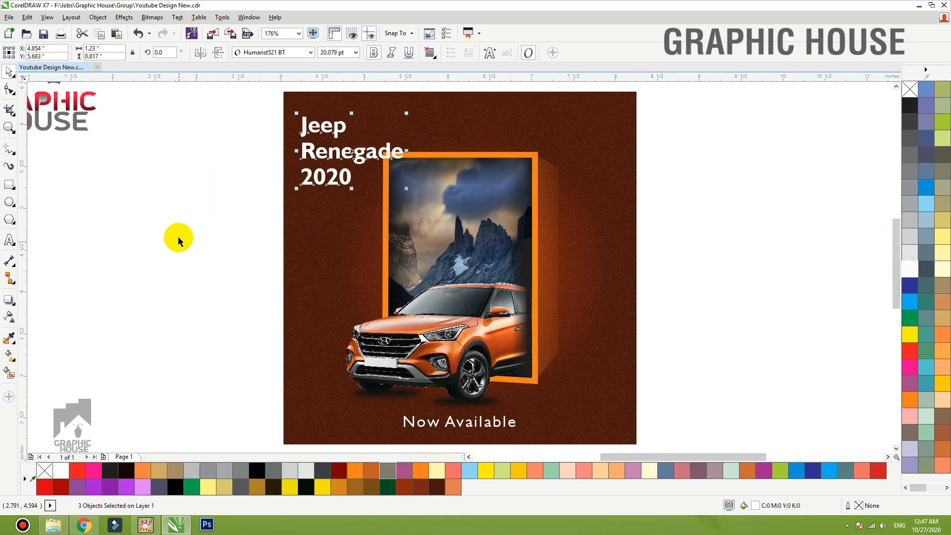
key("Up")
key("Up")
key("Up")
key("Up")
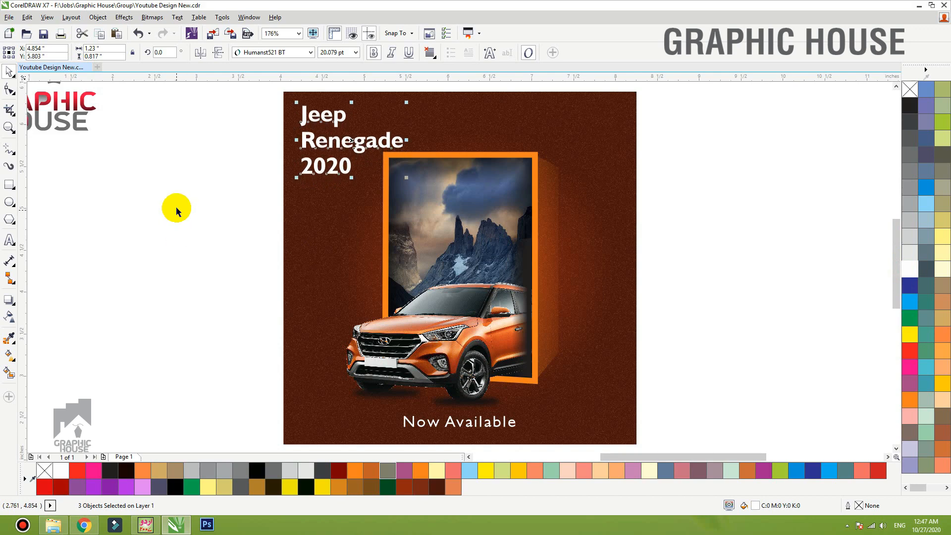
left_click(177, 206)
Set the word "Jeep" in the HURTMOLD_ font, move it closer to "Renegade", and fill it orange.
left_click(310, 115)
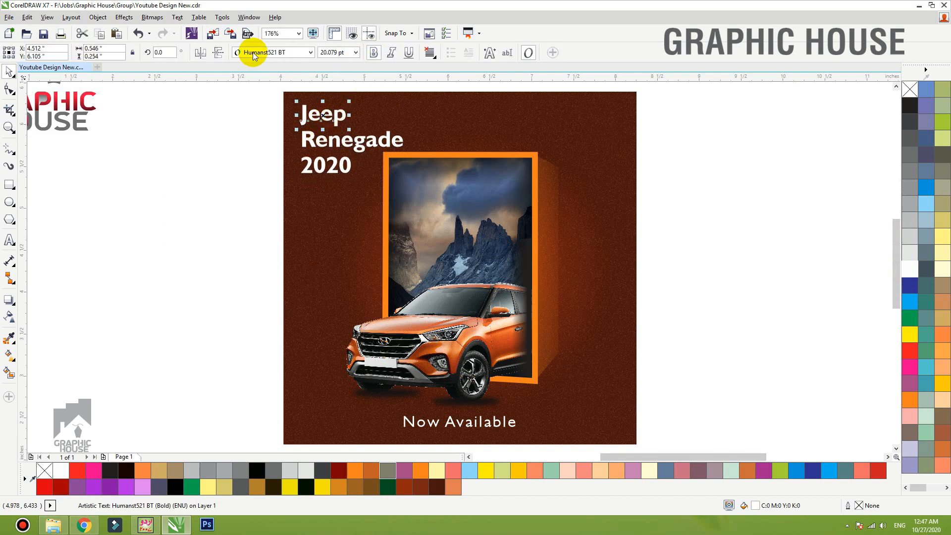
left_click(270, 52)
scroll(307, 296, "down", 1)
scroll(307, 296, "down", 2)
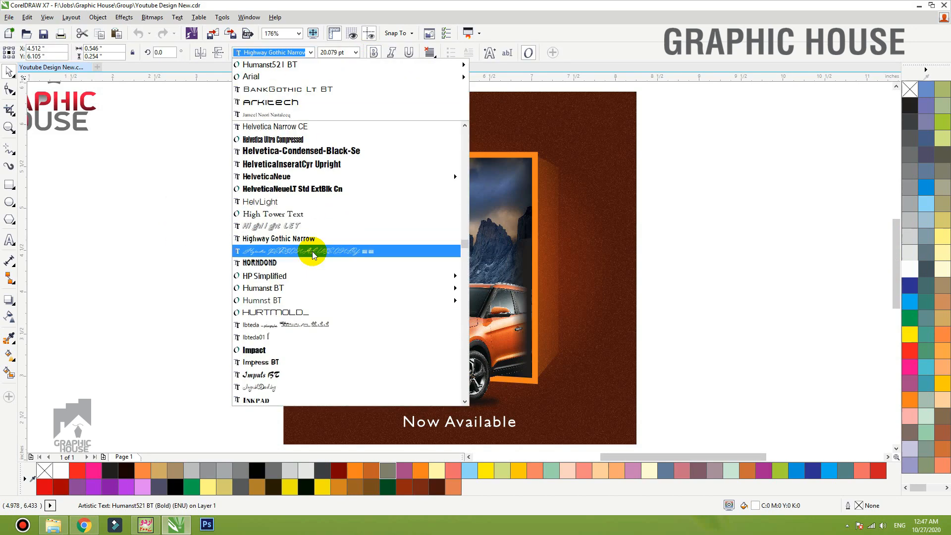
left_click(300, 313)
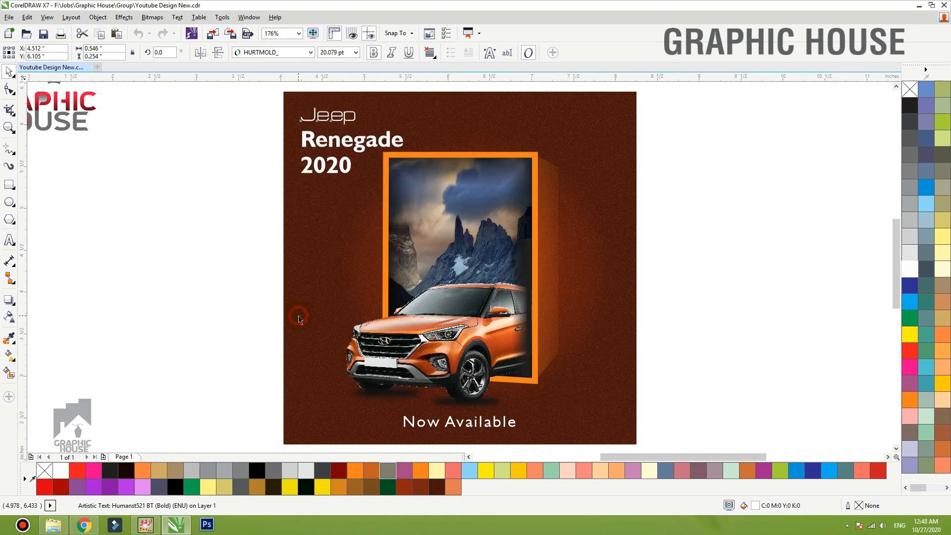
key("F2")
left_click_drag(214, 284, 572, 95)
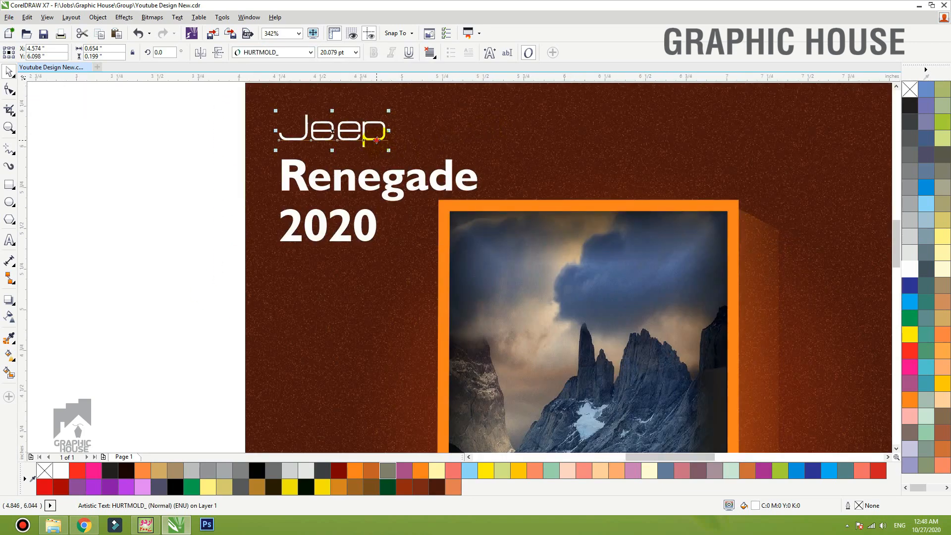
left_click_drag(332, 130, 333, 140)
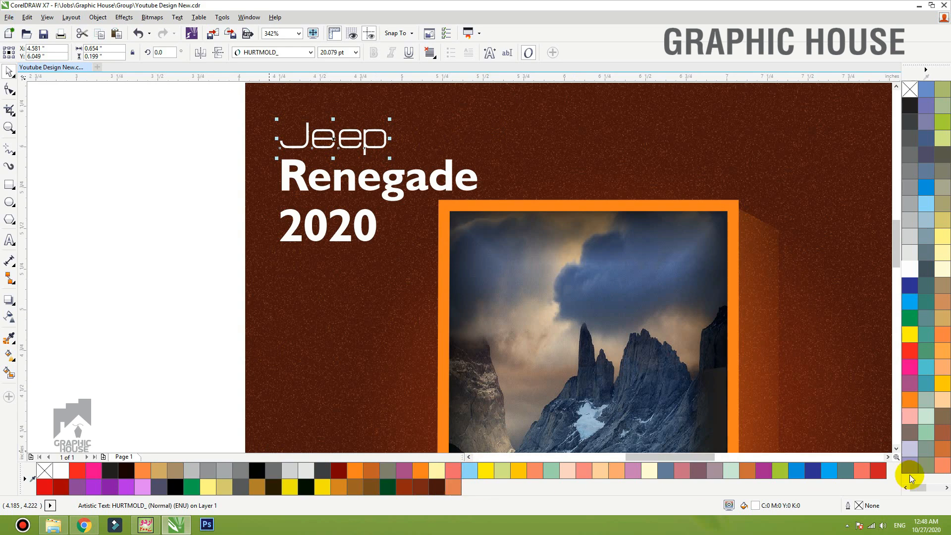
left_click(906, 400)
Enlarge "Jeep" to about 33.1 pt above the other headline lines and scale "Renegade" down beneath it.
scroll(497, 399, "down", 2)
key("F2")
left_click_drag(292, 410, 764, 194)
left_click_drag(327, 222, 373, 209)
key("Down")
key("Down")
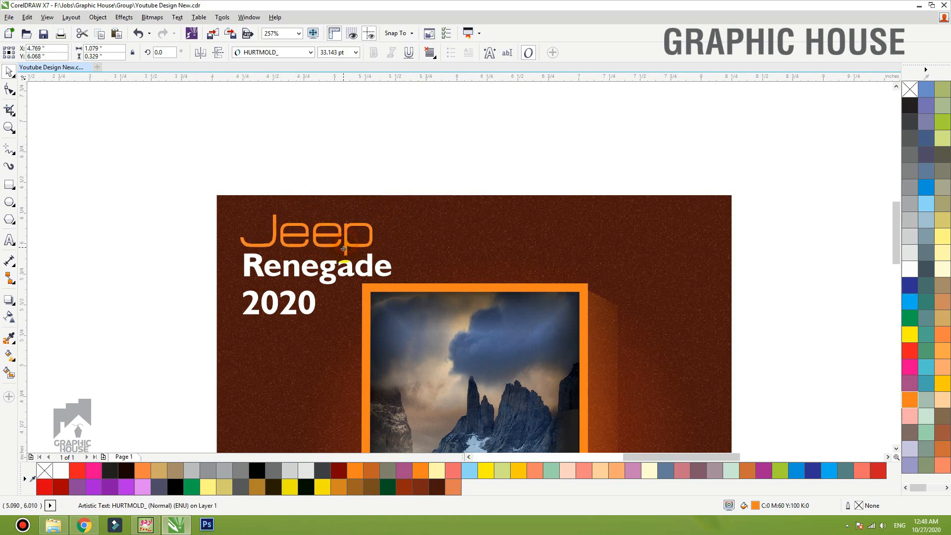
key("Left")
left_click(333, 276)
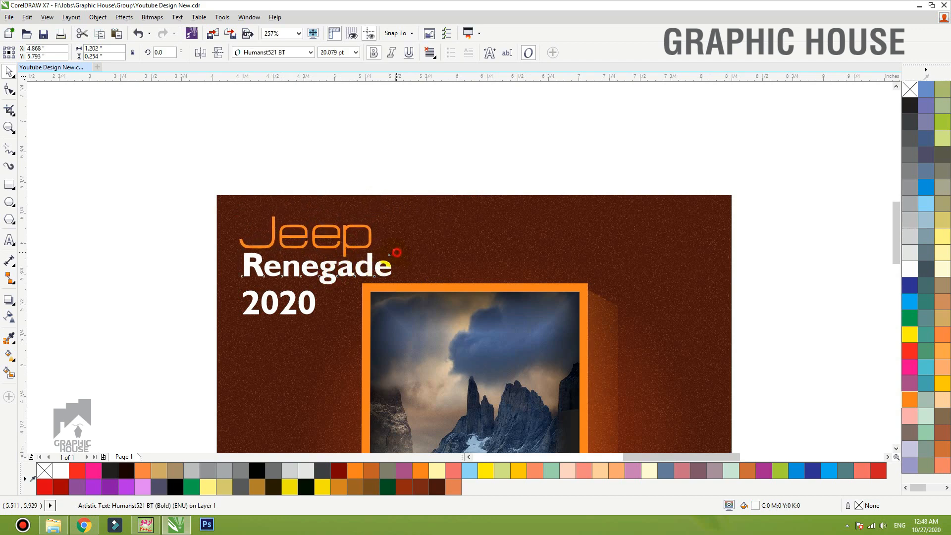
left_click_drag(397, 253, 367, 256)
Try the HURTMOLD_ font on the "2020" text.
left_click(308, 304)
left_click(272, 52)
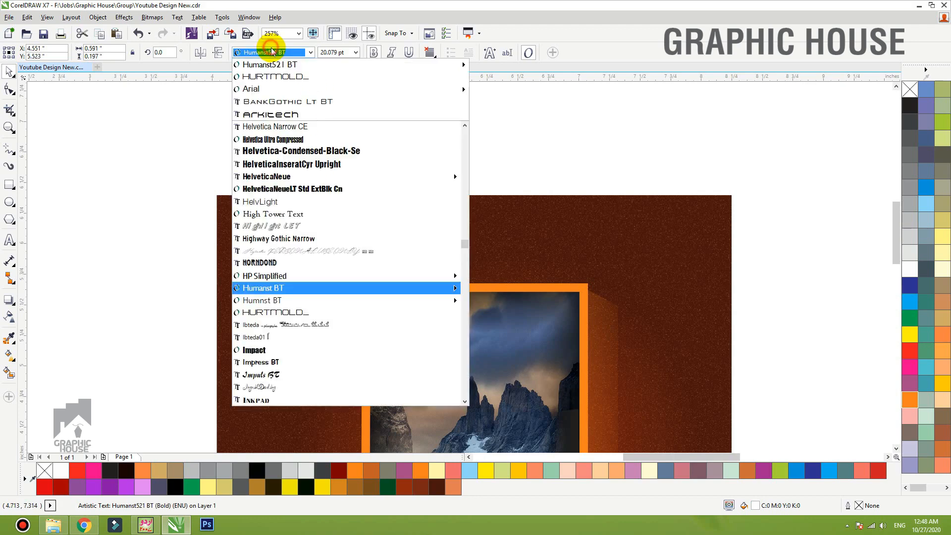
left_click(272, 76)
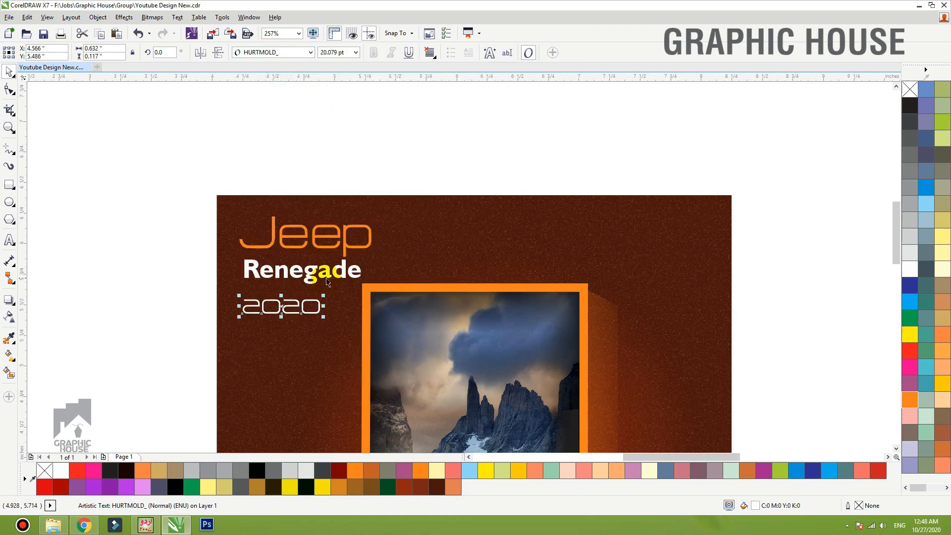
key("ctrl+z")
Widen the letter spacing of "2020" until it spans nearly the width of "Renegade".
key("F2")
left_click_drag(494, 222, 172, 366)
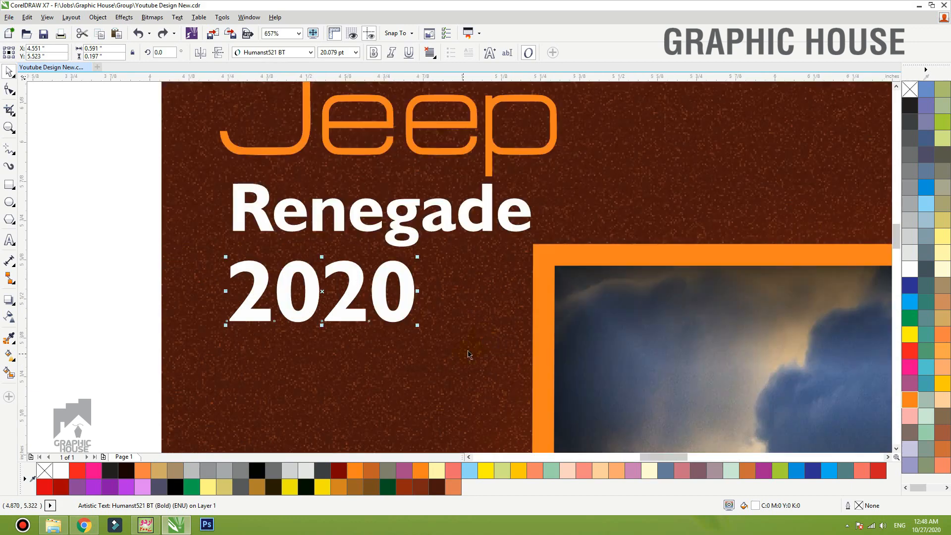
key("F10")
left_click_drag(417, 325, 527, 325)
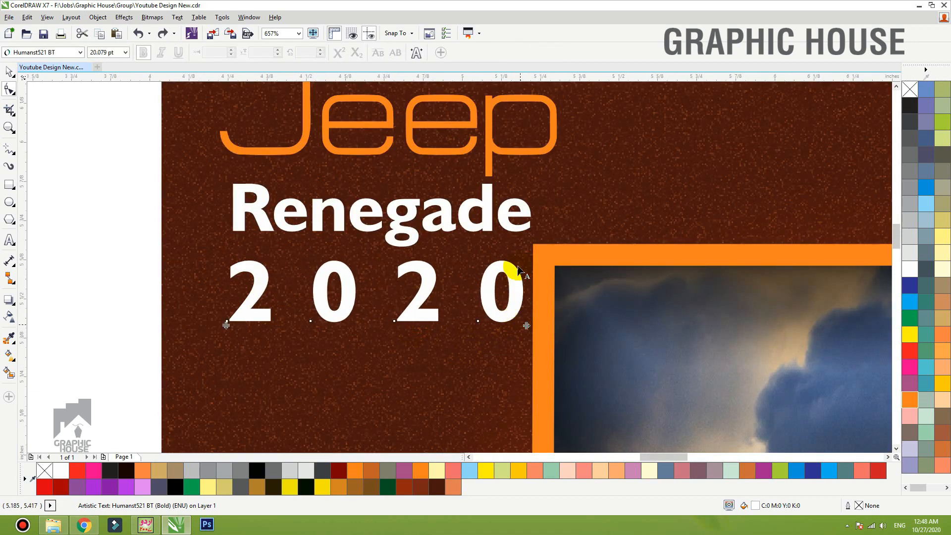
Scale "2020" down and align its right edge with "Renegade".
key("space")
left_click_drag(526, 256, 525, 230)
left_click(525, 227, "shift")
key("r")
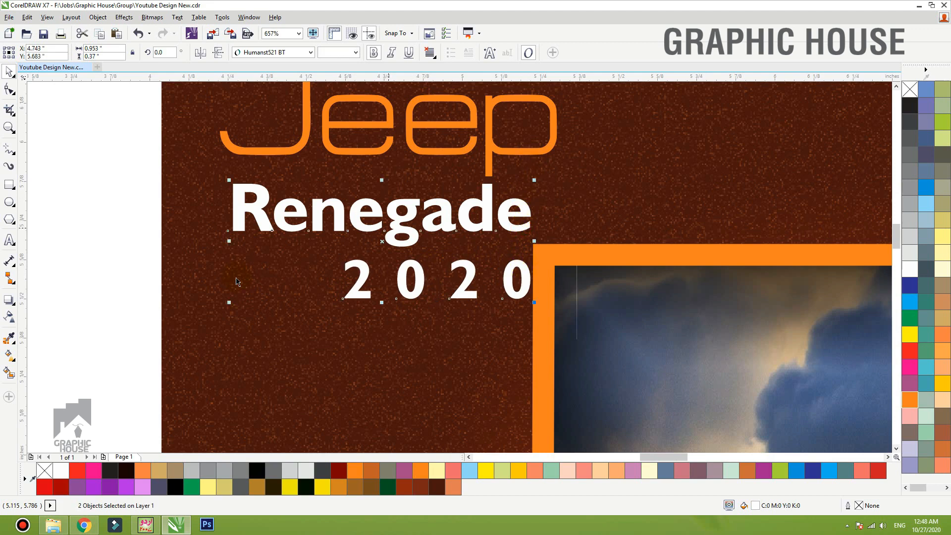
Group "2020" with "Renegade" and align the group's left edge with "Jeep".
left_click(236, 279)
left_click(421, 275)
left_click(470, 231, "shift")
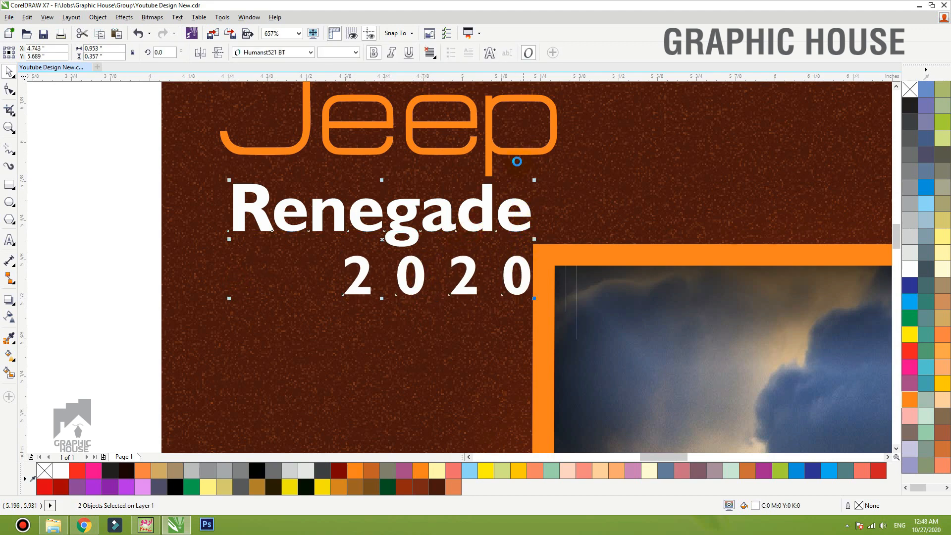
key("ctrl+g")
left_click(490, 148, "shift")
key("l")
left_click(135, 202)
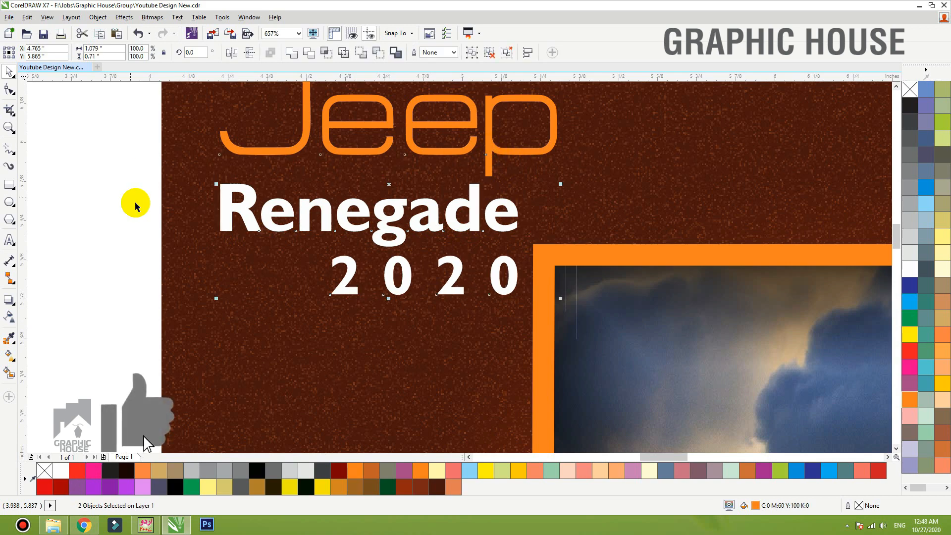
Group the whole headline, scale it to about 92.6%, and nudge it up in the background's upper-left corner.
left_click(133, 220)
scroll(433, 236, "down", 2)
left_click_drag(236, 107, 554, 335)
key("ctrl+g")
left_click_drag(497, 164, 484, 167)
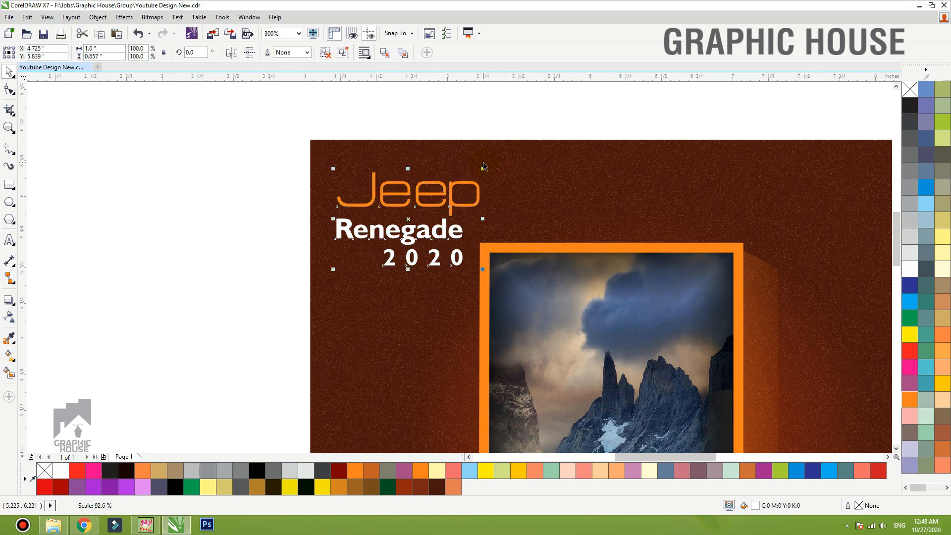
key("Up")
key("Up")
key("Up")
left_click(501, 155)
scroll(501, 155, "down", 2)
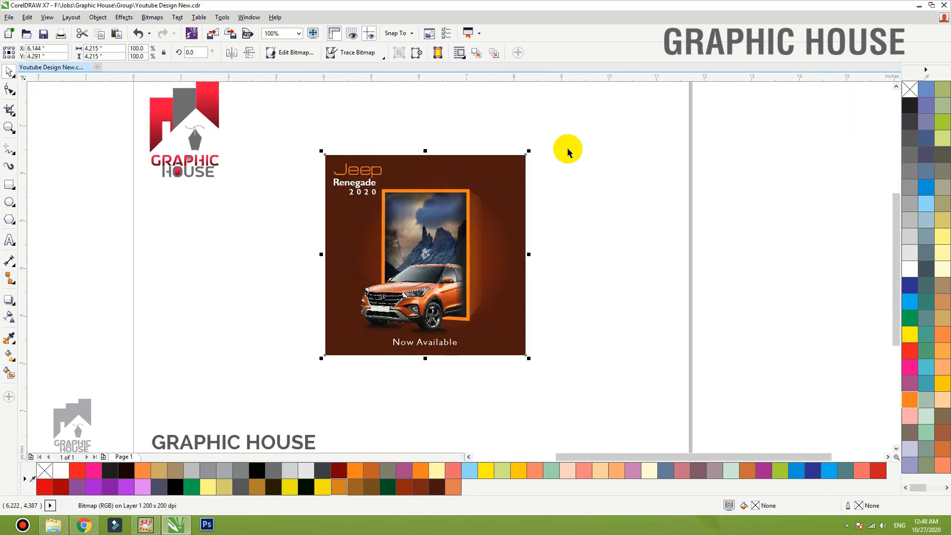
Duplicate the complete square advertisement to the right of the page.
left_click_drag(605, 112, 263, 393)
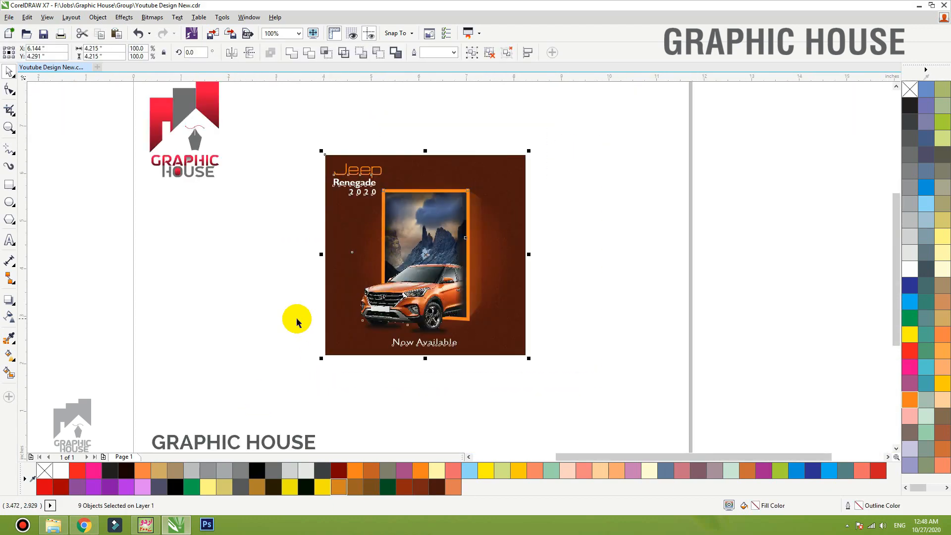
mouse_move(402, 239)
left_mouse_down()
mouse_move(809, 223)
mouse_move(786, 236)
left_mouse_up()
right_click(810, 224)
left_click(524, 195)
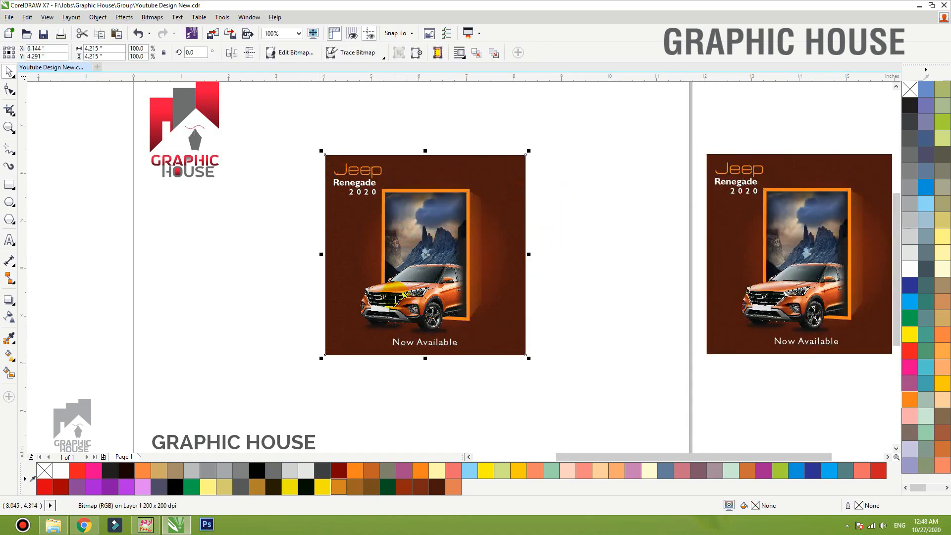
Move the original square advertisement off the page, below its lower-right corner.
left_click_drag(590, 128, 340, 378)
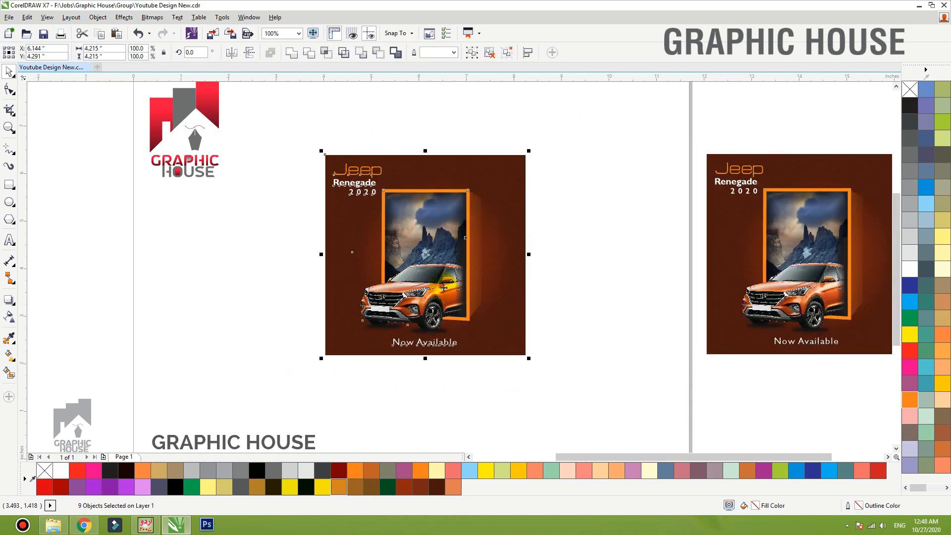
scroll(448, 285, "down", 2)
left_click_drag(443, 266, 629, 395)
key("shift+F2")
scroll(732, 202, "down", 1)
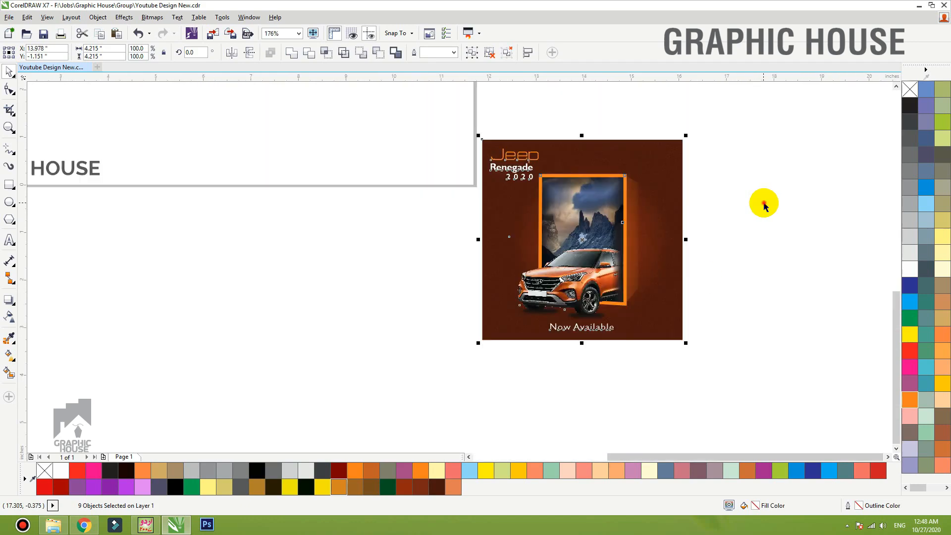
Stretch the moved advertisement's background leftwards to about 7.97 in wide, and place the headline enlarged in its left half.
key("Escape")
left_click(487, 244)
left_click_drag(476, 240, 300, 240)
left_click_drag(446, 89, 367, 282)
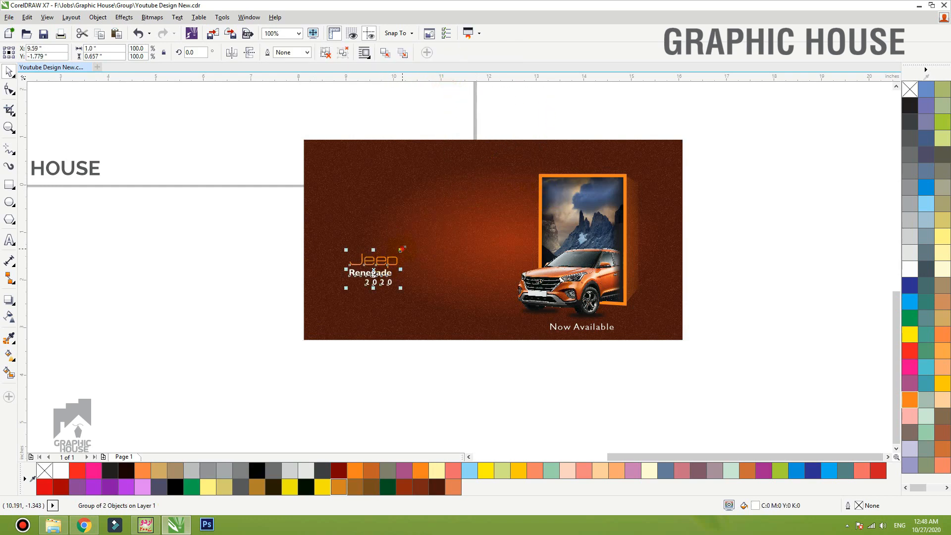
left_click_drag(402, 248, 488, 165)
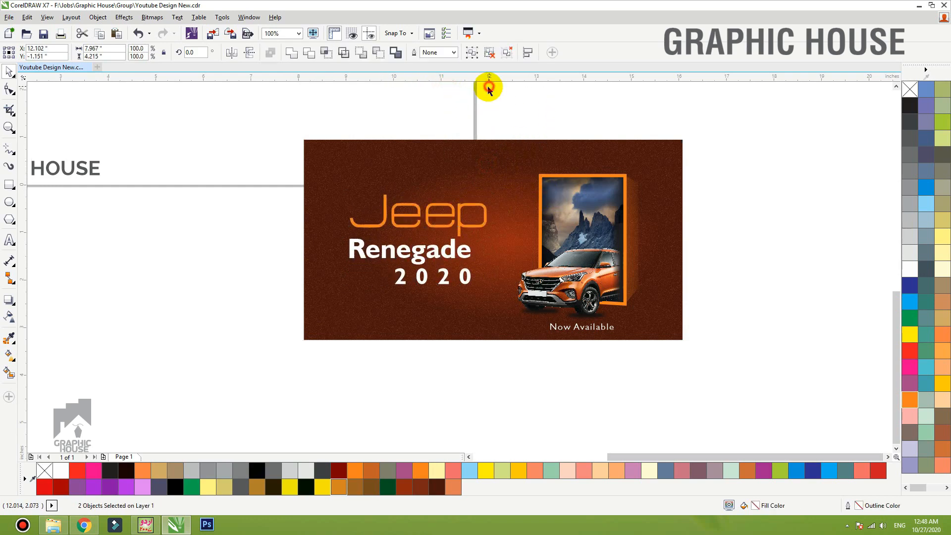
Shift the car, the mountain photo panel and the "Now Available" text together slightly to the right on the landscape background.
left_click_drag(482, 88, 713, 379)
left_click_drag(589, 270, 593, 270)
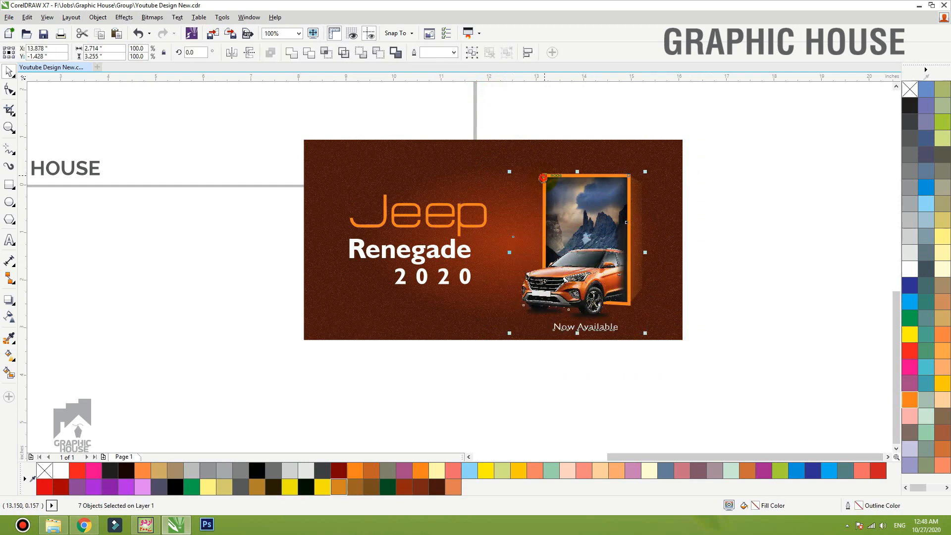
left_click(527, 141)
key("shift+F2")
left_click(825, 185)
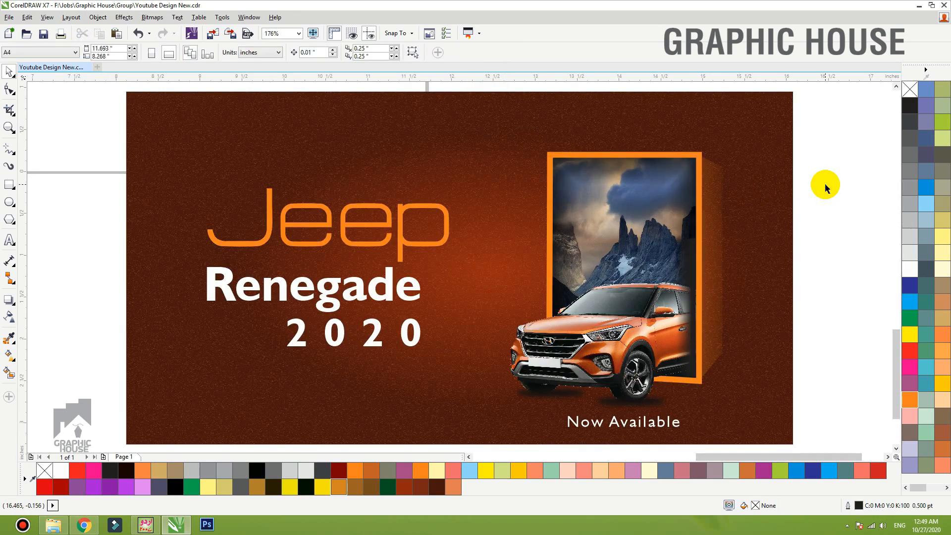
scroll(623, 240, "down", 2)
key("F4")
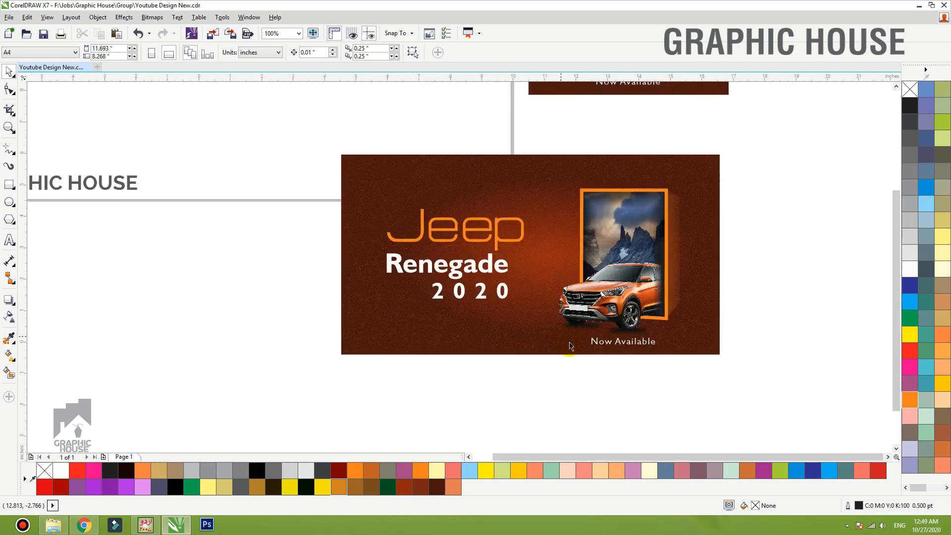